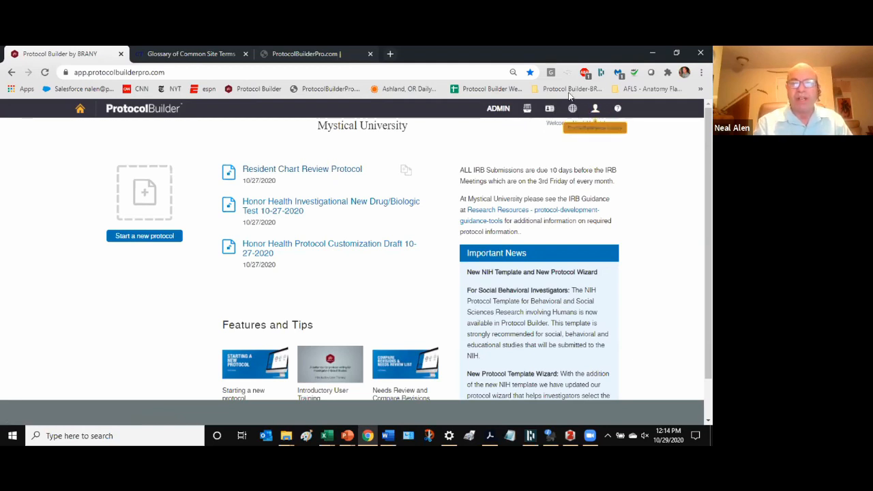
- Open the Help Center and look over its tips, tutorials and help desk hours
{"action": "left_click", "coordinate": [617, 111]}
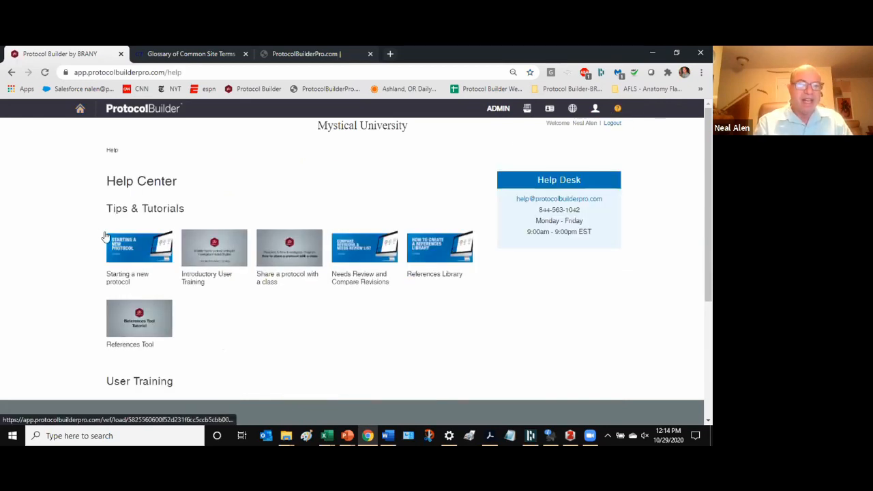
{"action": "scroll", "coordinate": [39, 234], "scroll_direction": "down", "scroll_amount": 2}
{"action": "scroll", "coordinate": [357, 312], "scroll_direction": "up", "scroll_amount": 1}
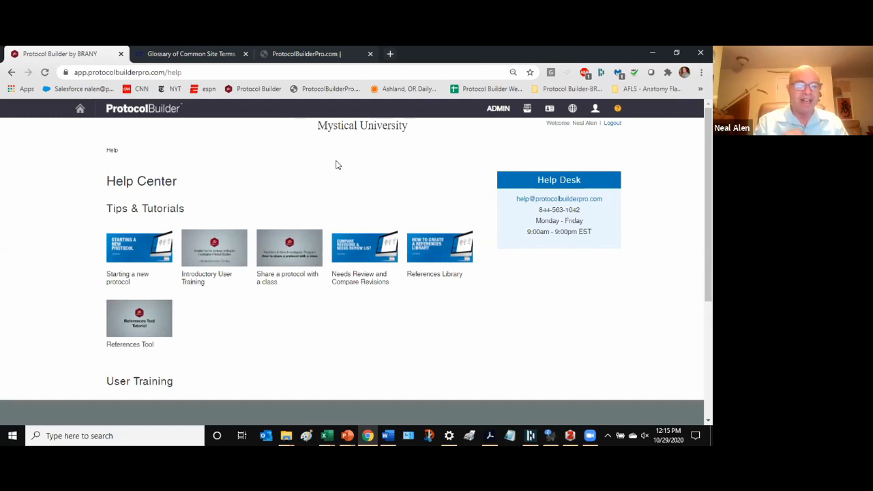
{"action": "scroll", "coordinate": [337, 163], "scroll_direction": "down", "scroll_amount": 1}
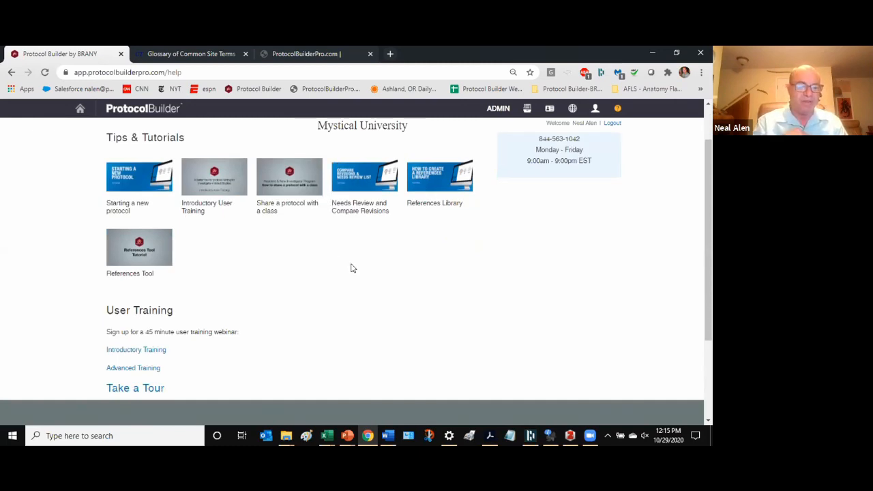
{"action": "scroll", "coordinate": [360, 256], "scroll_direction": "down", "scroll_amount": 1}
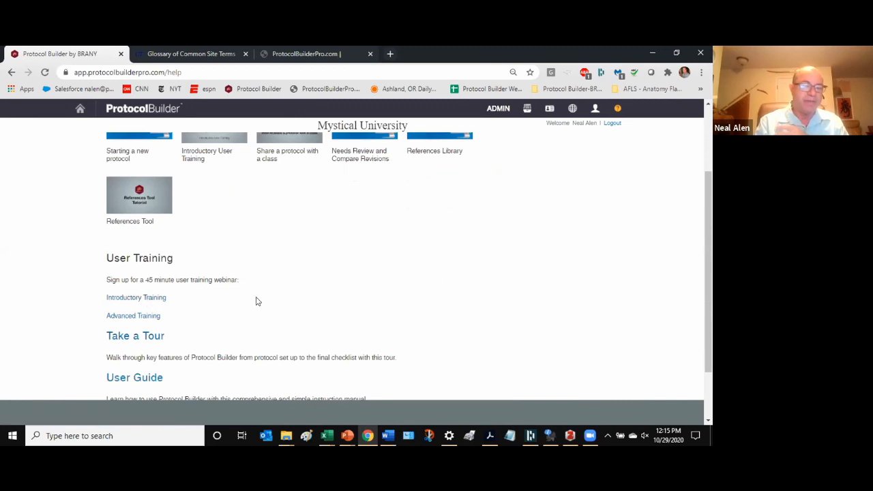
{"action": "scroll", "coordinate": [278, 291], "scroll_direction": "down", "scroll_amount": 1}
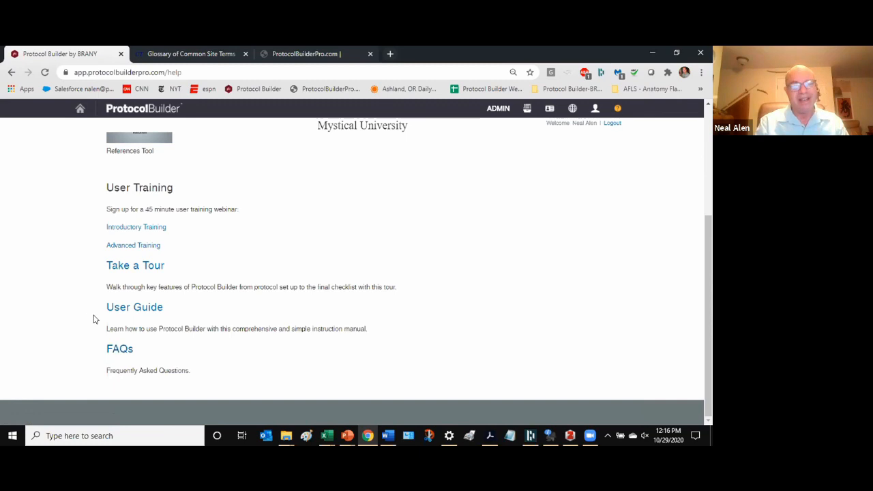
{"action": "scroll", "coordinate": [96, 315], "scroll_direction": "up", "scroll_amount": 2}
{"action": "scroll", "coordinate": [96, 315], "scroll_direction": "up", "scroll_amount": 2}
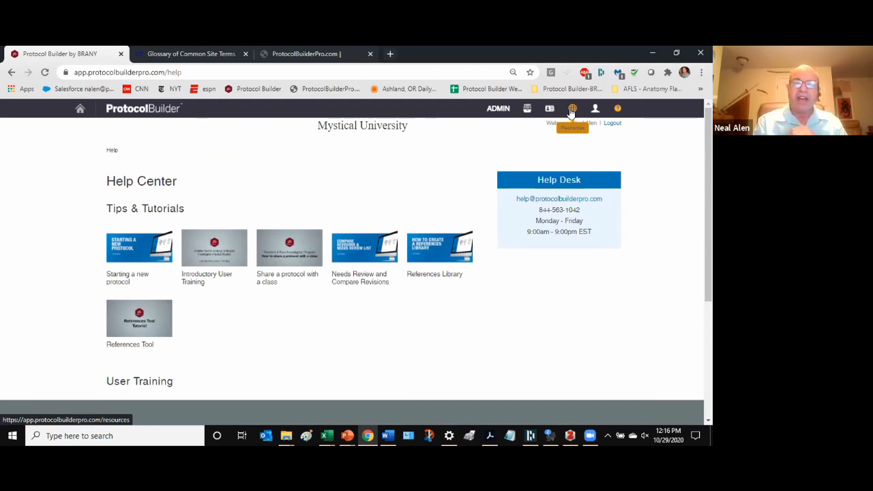
- Open the Resource Center and expand its External Links list
{"action": "left_click", "coordinate": [572, 109]}
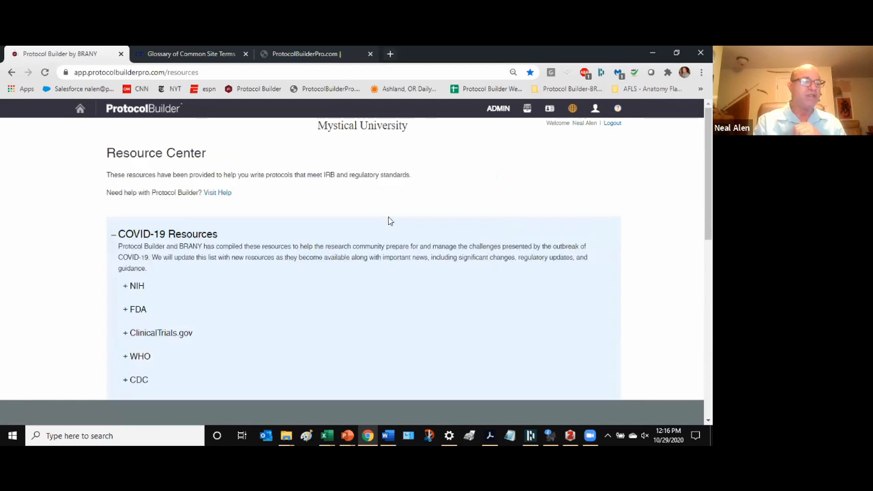
{"action": "scroll", "coordinate": [283, 271], "scroll_direction": "down", "scroll_amount": 2}
{"action": "scroll", "coordinate": [283, 271], "scroll_direction": "down", "scroll_amount": 6}
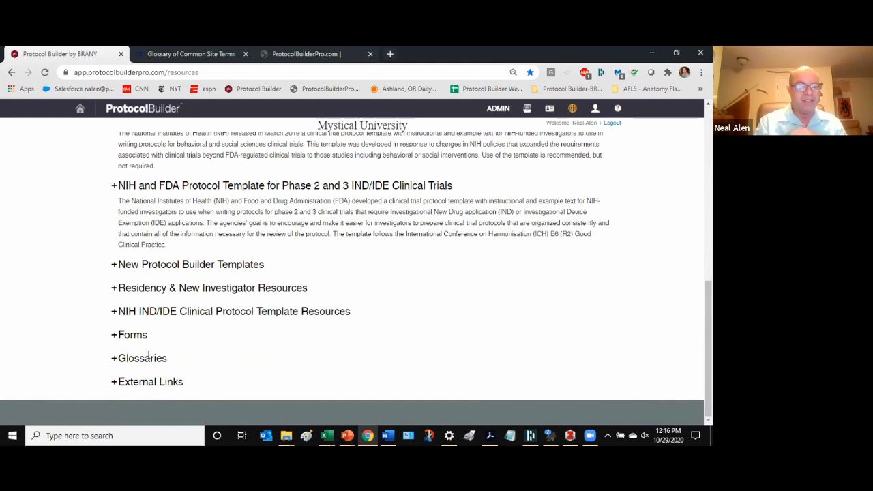
{"action": "left_click", "coordinate": [149, 380]}
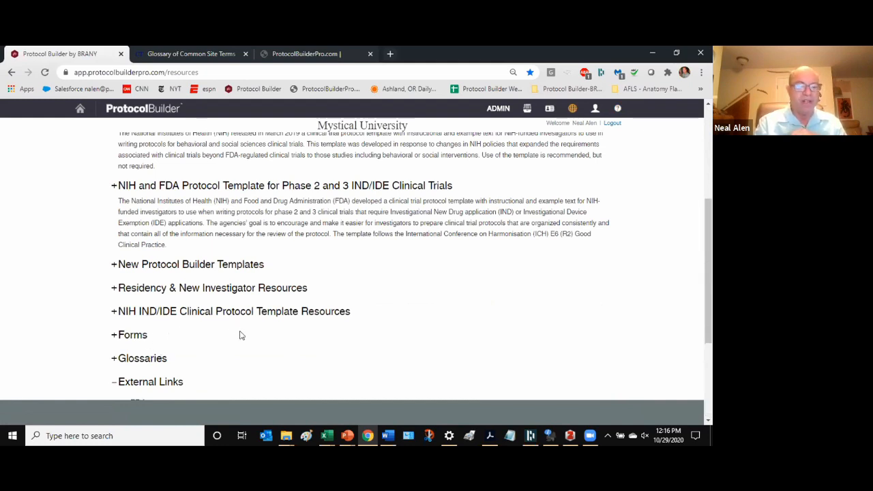
{"action": "scroll", "coordinate": [236, 303], "scroll_direction": "down", "scroll_amount": 4}
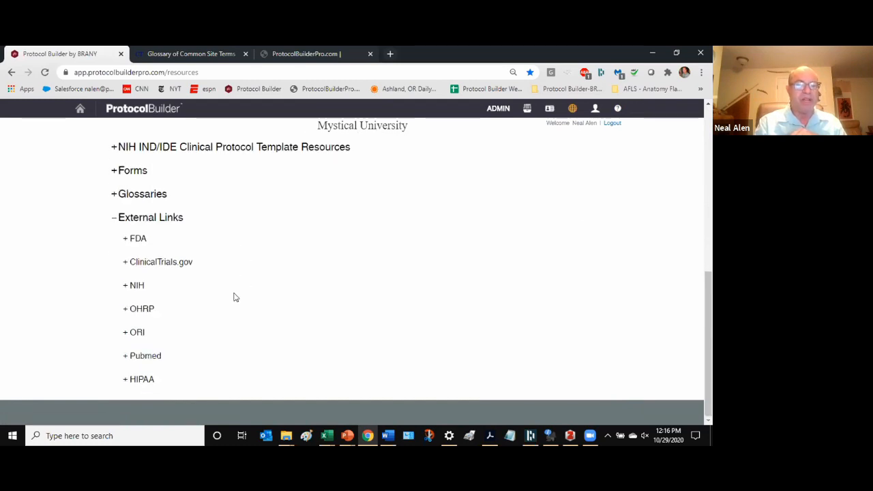
{"action": "scroll", "coordinate": [234, 296], "scroll_direction": "up", "scroll_amount": 1}
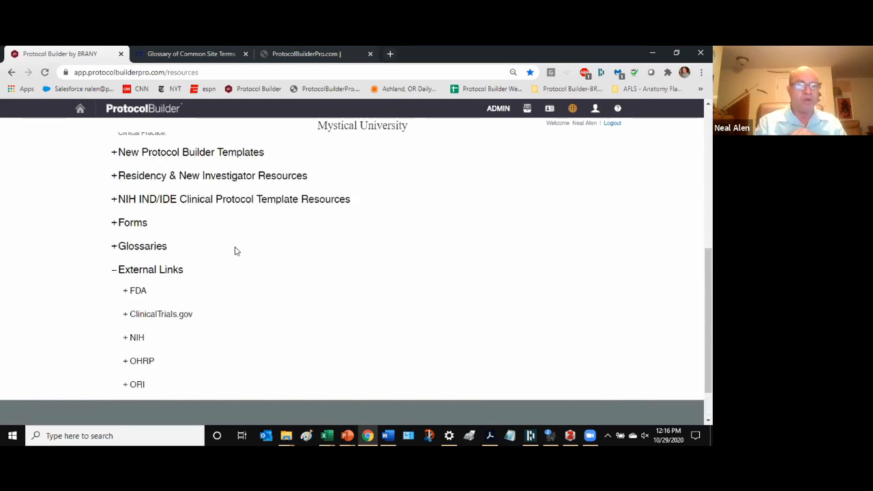
- Expand the Forms and Glossaries sections to view their resources
{"action": "left_click", "coordinate": [115, 225]}
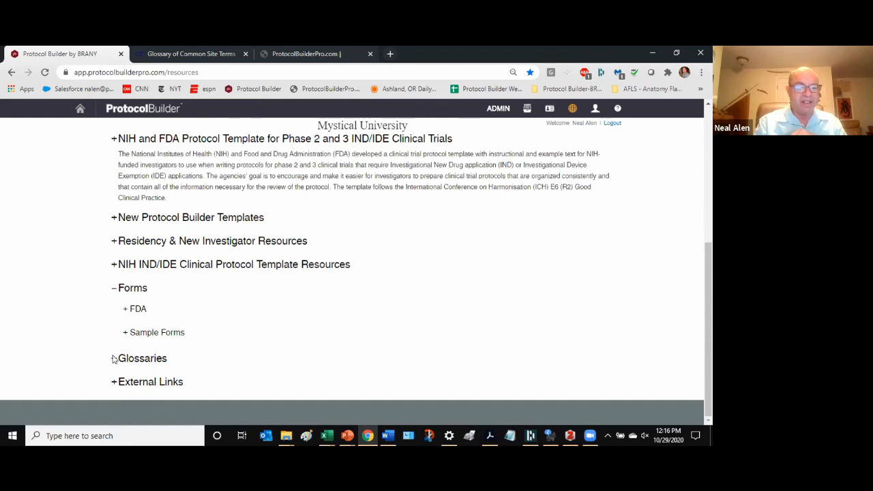
{"action": "left_click", "coordinate": [114, 358]}
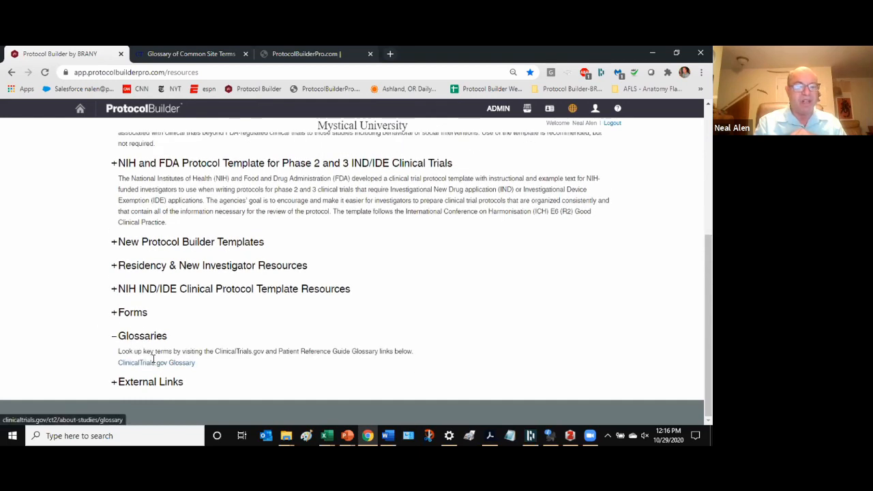
{"action": "left_click", "coordinate": [115, 313]}
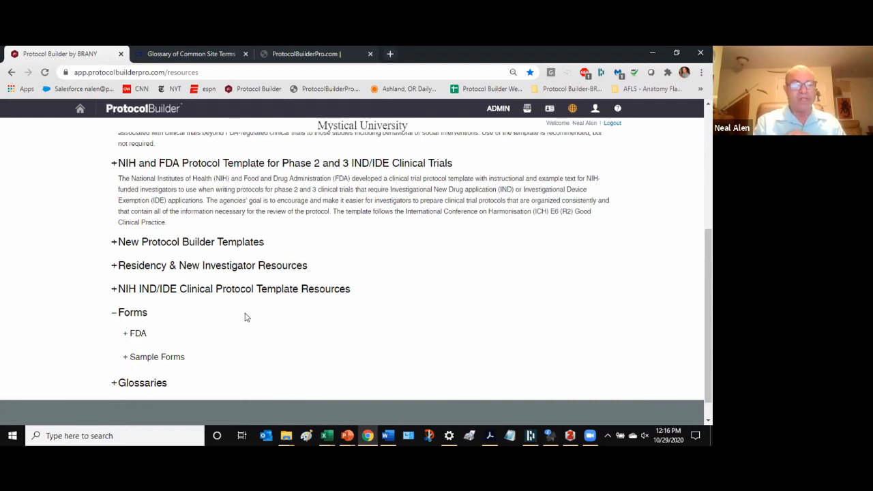
{"action": "scroll", "coordinate": [211, 273], "scroll_direction": "up", "scroll_amount": 3}
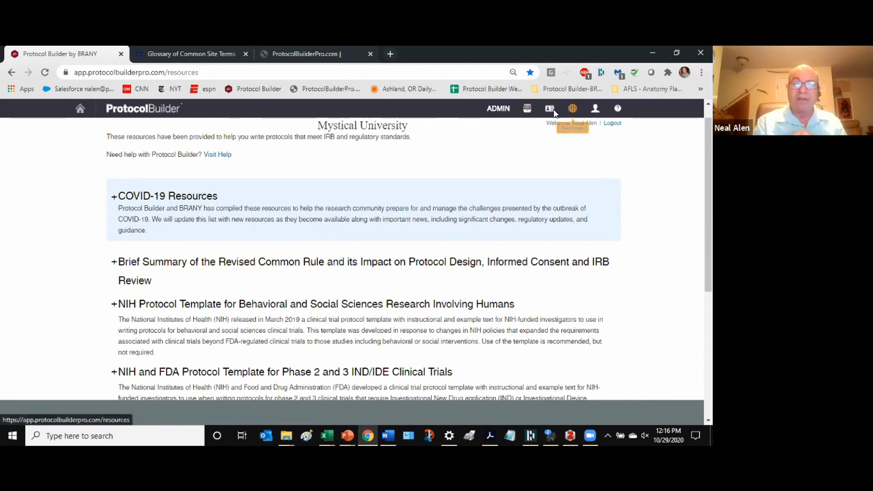
- Show the Protocol List with each protocol's version and last-saved date
{"action": "left_click", "coordinate": [528, 109]}
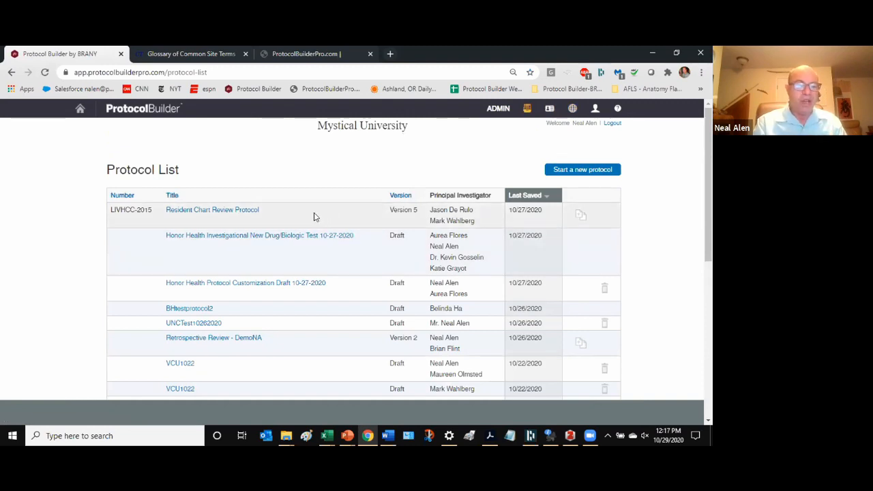
{"action": "scroll", "coordinate": [312, 216], "scroll_direction": "down", "scroll_amount": 1}
{"action": "scroll", "coordinate": [315, 216], "scroll_direction": "up", "scroll_amount": 1}
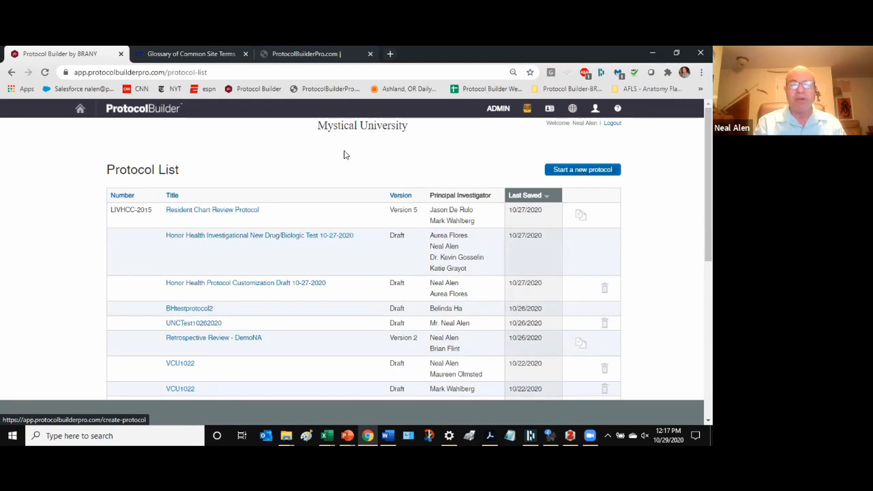
- Return to the Home page and start a new protocol
{"action": "left_click", "coordinate": [80, 113]}
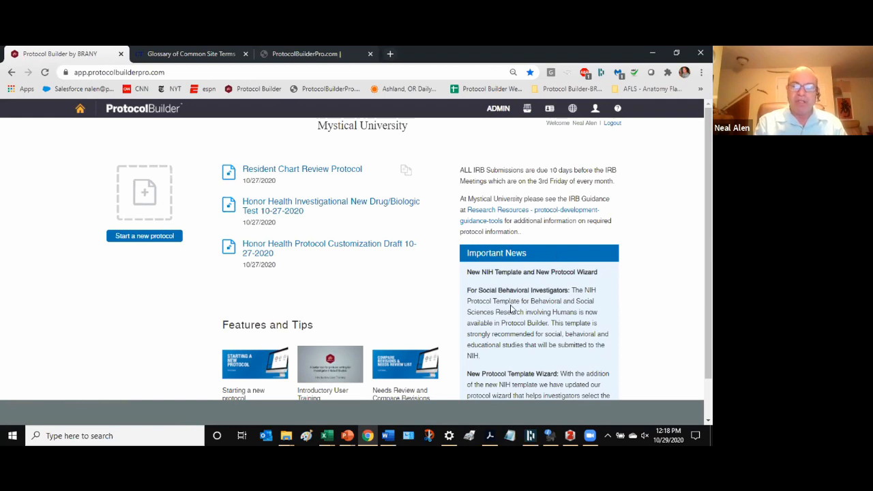
{"action": "scroll", "coordinate": [513, 310], "scroll_direction": "down", "scroll_amount": 1}
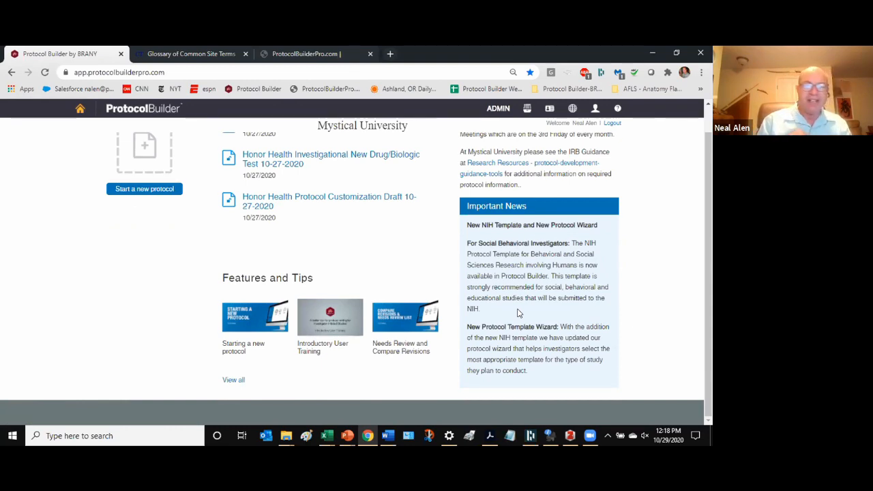
{"action": "scroll", "coordinate": [493, 189], "scroll_direction": "up", "scroll_amount": 1}
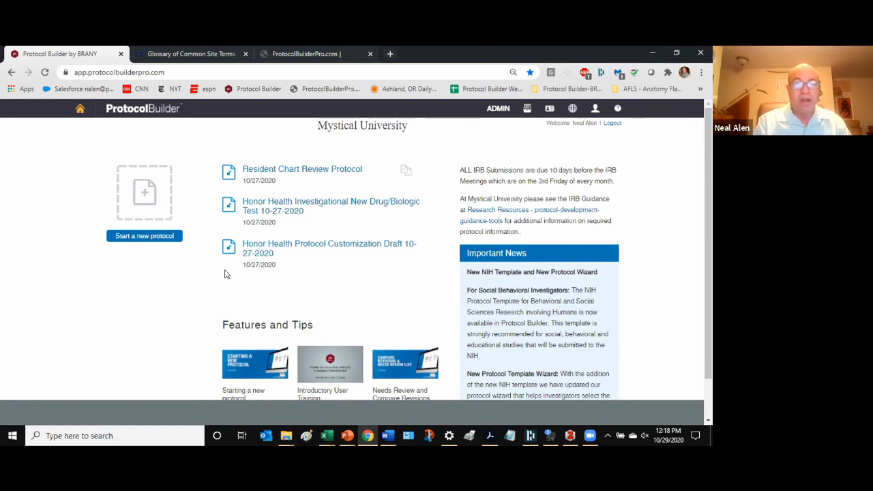
{"action": "left_click", "coordinate": [139, 237]}
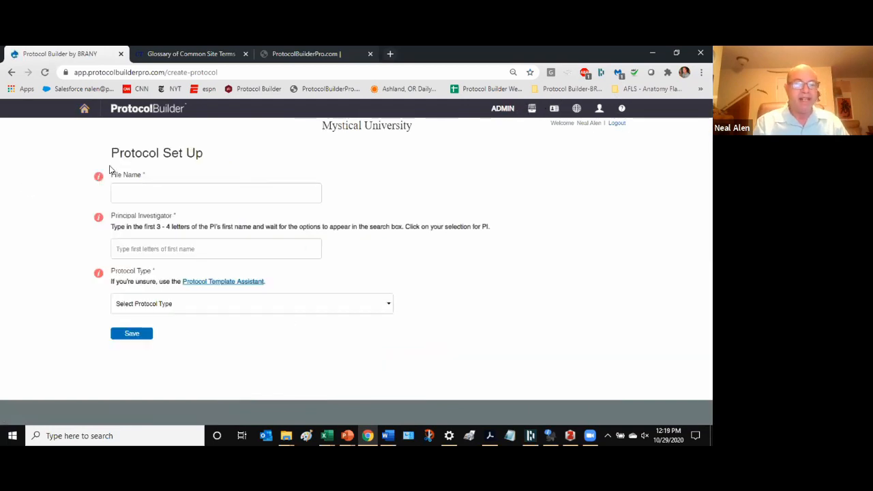
- Enter file name CNGW1 and pick the principal investigator from the name suggestions
{"action": "left_click", "coordinate": [121, 196]}
{"action": "type", "text": "CN"}
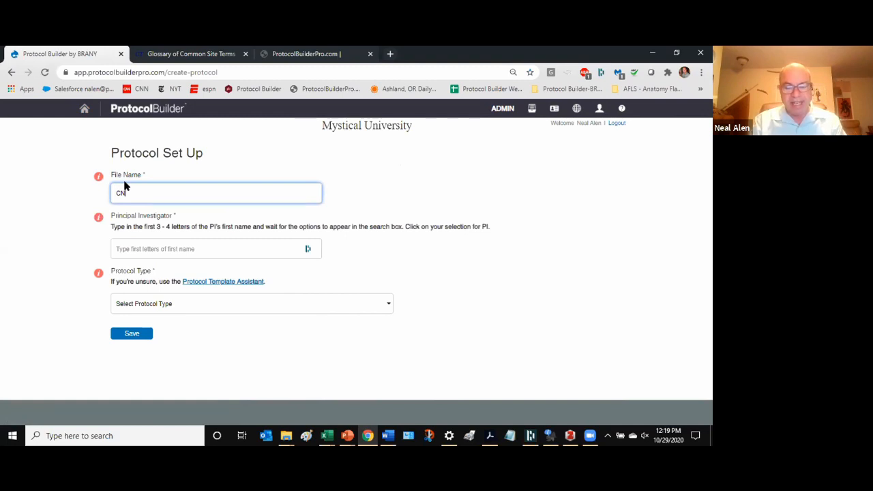
{"action": "type", "text": "GW"}
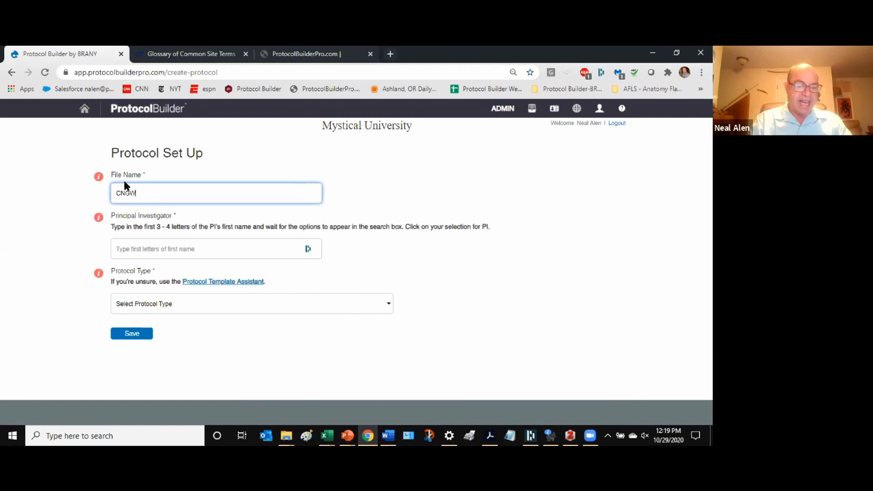
{"action": "type", "text": "1"}
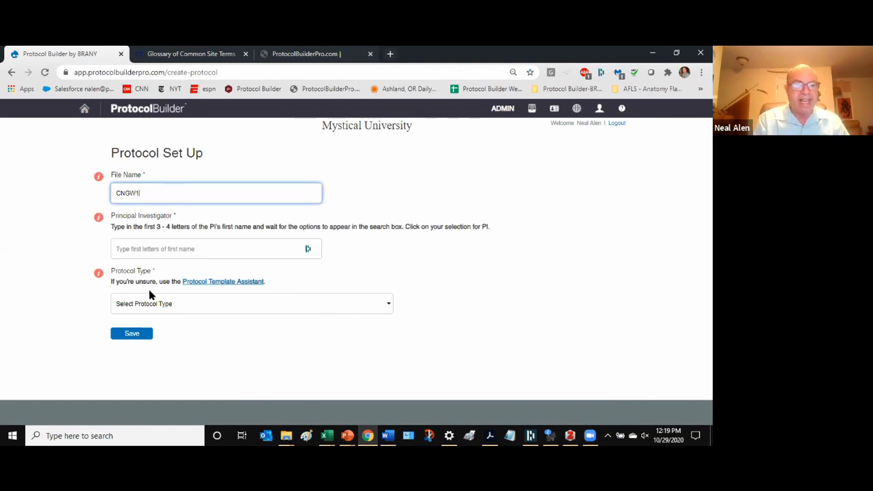
{"action": "left_click", "coordinate": [152, 248]}
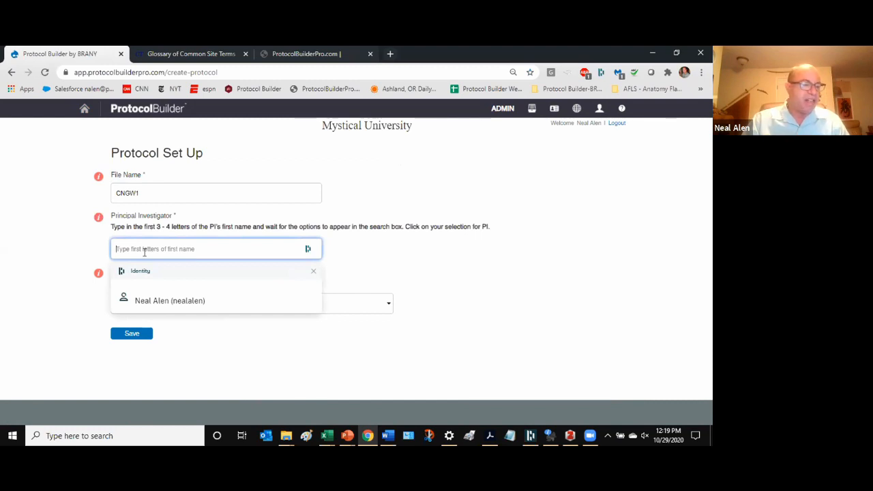
{"action": "type", "text": "Mark"}
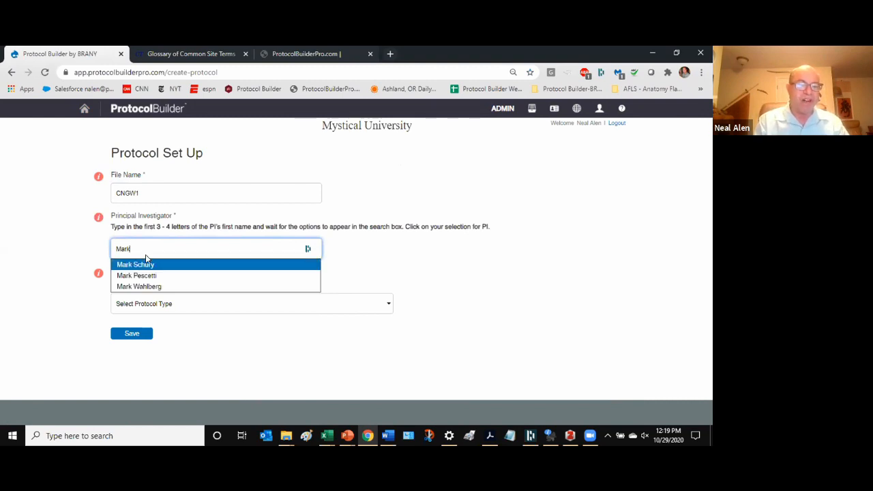
{"action": "left_click", "coordinate": [156, 287]}
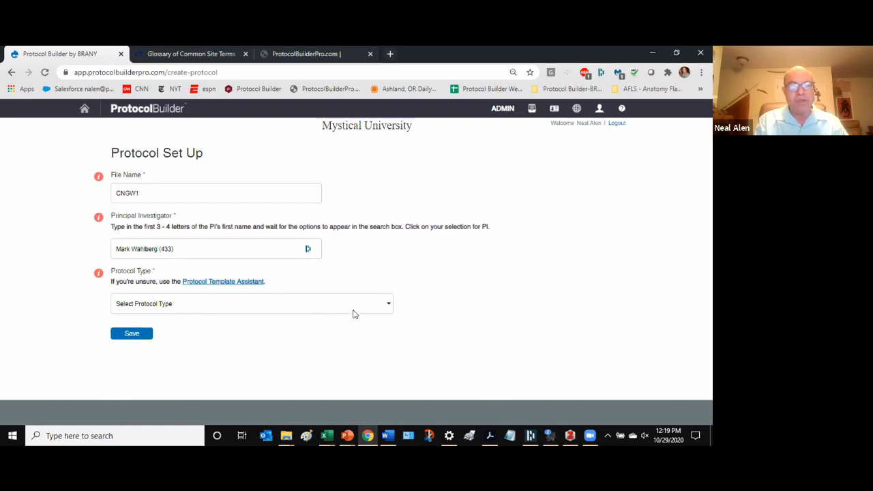
- Browse the Protocol Type options and close the list without selecting a type
{"action": "left_click", "coordinate": [386, 305]}
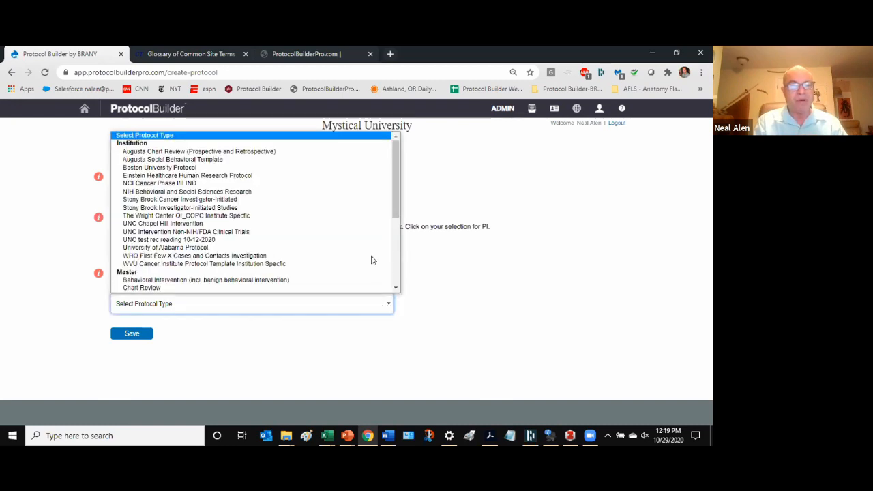
{"action": "mouse_move", "coordinate": [397, 176]}
{"action": "left_mouse_down"}
{"action": "mouse_move", "coordinate": [401, 244]}
{"action": "mouse_move", "coordinate": [398, 179]}
{"action": "left_mouse_up"}
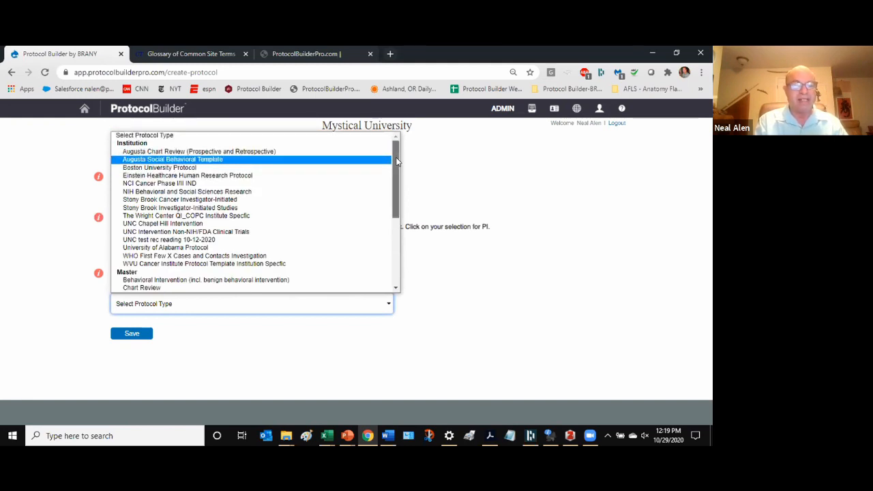
{"action": "scroll", "coordinate": [380, 214], "scroll_direction": "down", "scroll_amount": 5}
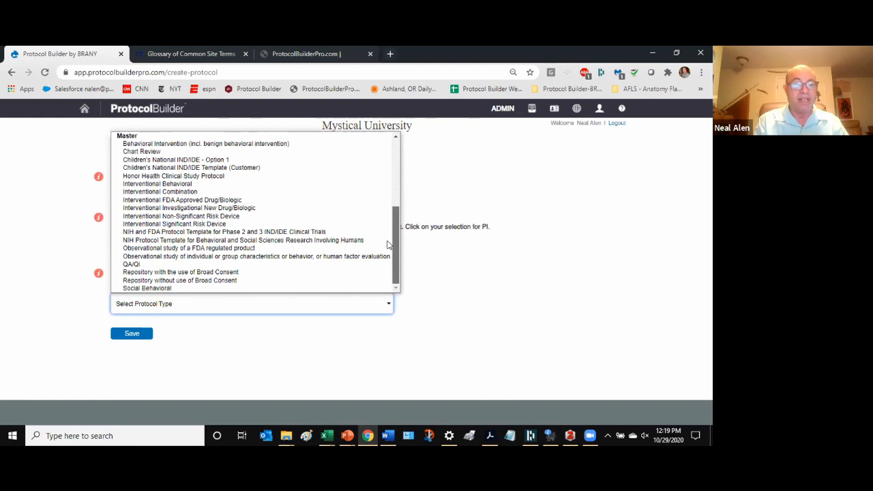
{"action": "scroll", "coordinate": [404, 177], "scroll_direction": "up", "scroll_amount": 3}
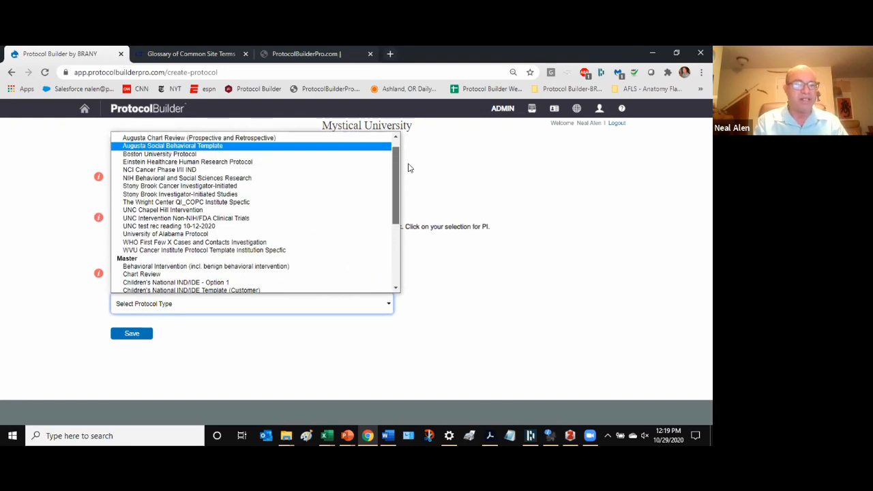
{"action": "scroll", "coordinate": [407, 191], "scroll_direction": "down", "scroll_amount": 3}
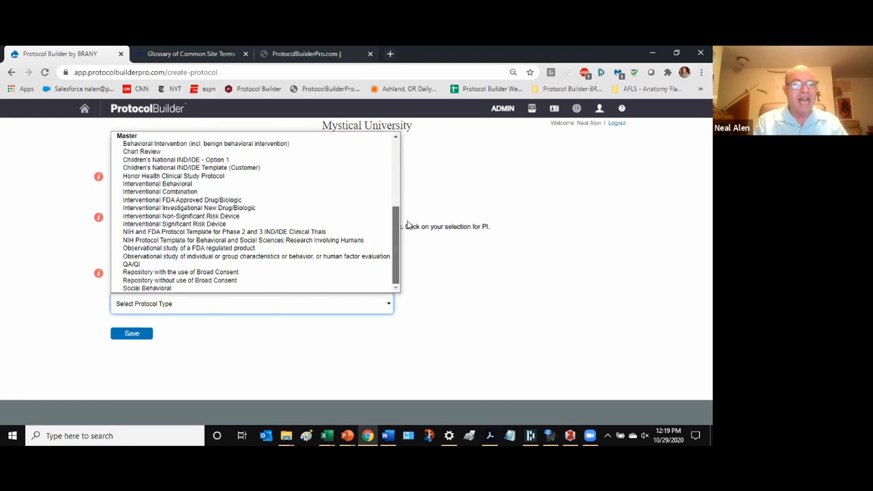
{"action": "scroll", "coordinate": [141, 143], "scroll_direction": "up", "scroll_amount": 1}
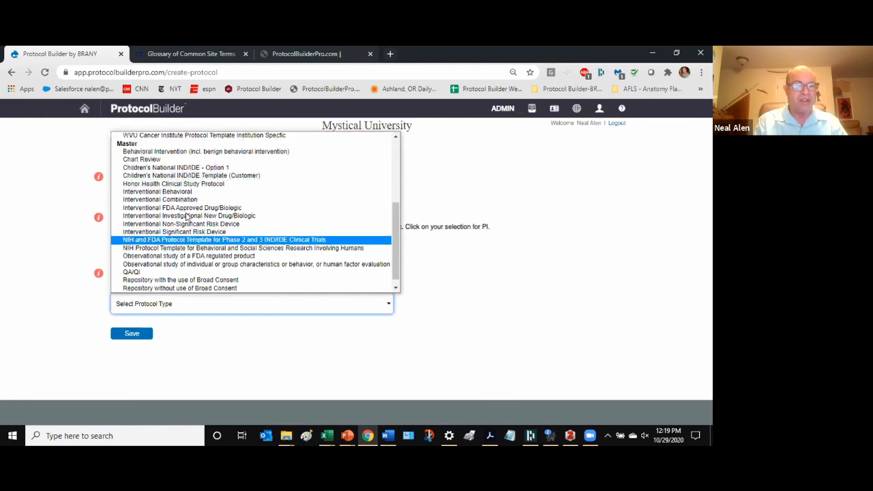
{"action": "scroll", "coordinate": [179, 284], "scroll_direction": "down", "scroll_amount": 1}
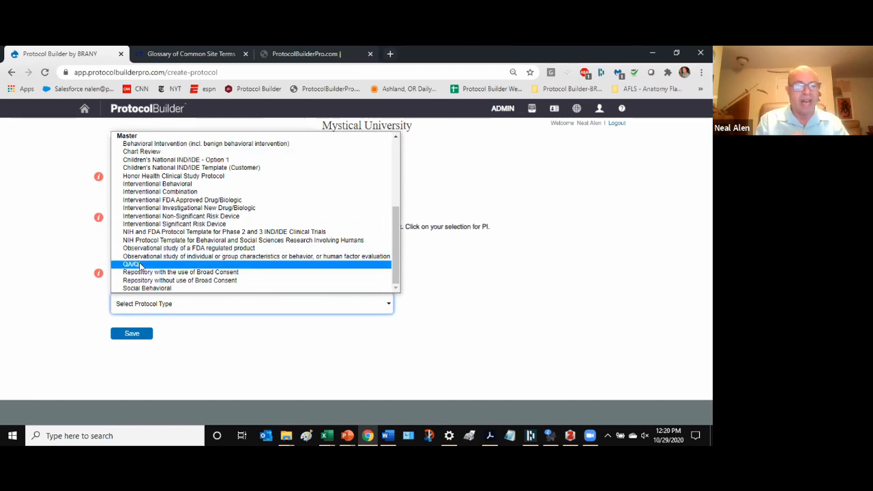
{"action": "left_click", "coordinate": [62, 329]}
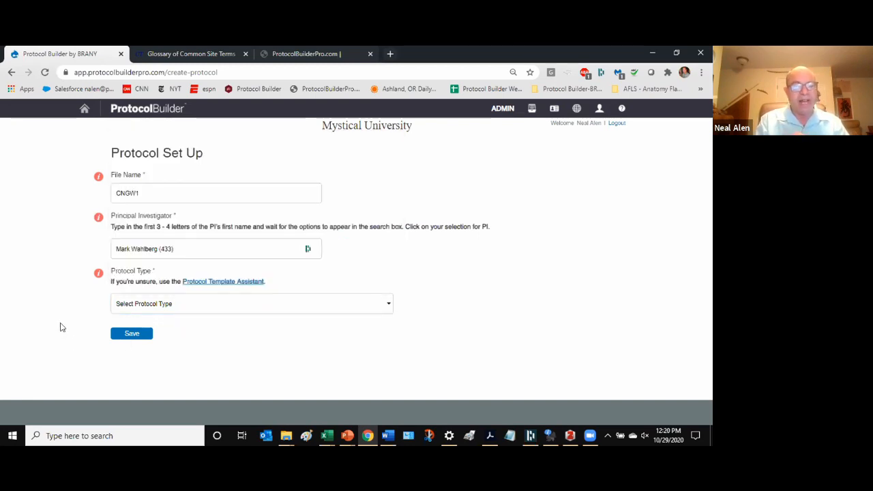
{"action": "left_click", "coordinate": [228, 284]}
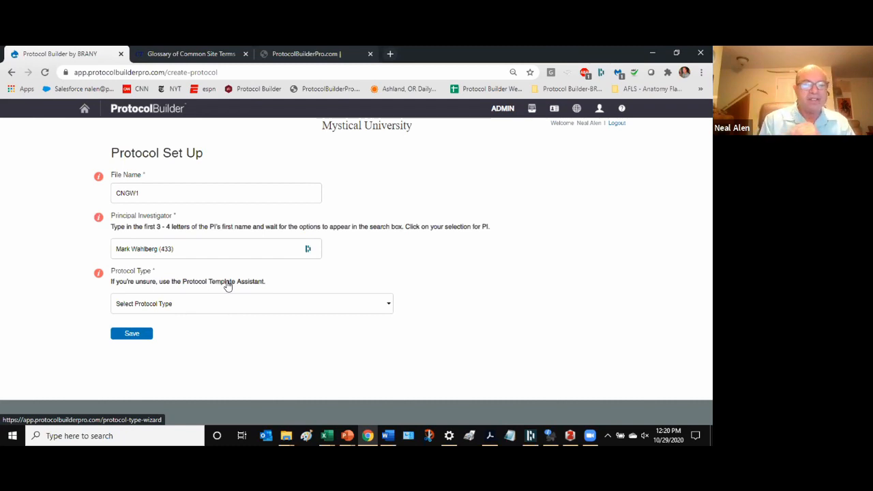
- Launch the Protocol Template Assistant, leaving the setup page, and begin its questions
{"action": "left_click", "coordinate": [228, 285]}
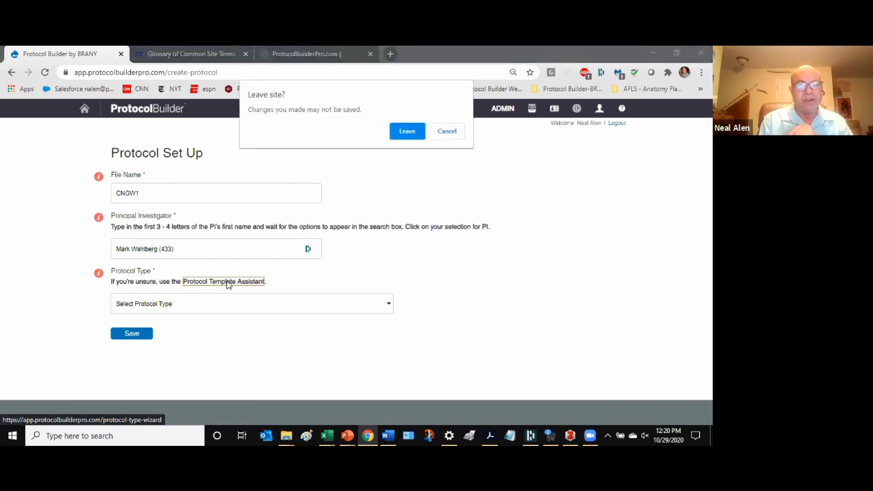
{"action": "left_click", "coordinate": [406, 130]}
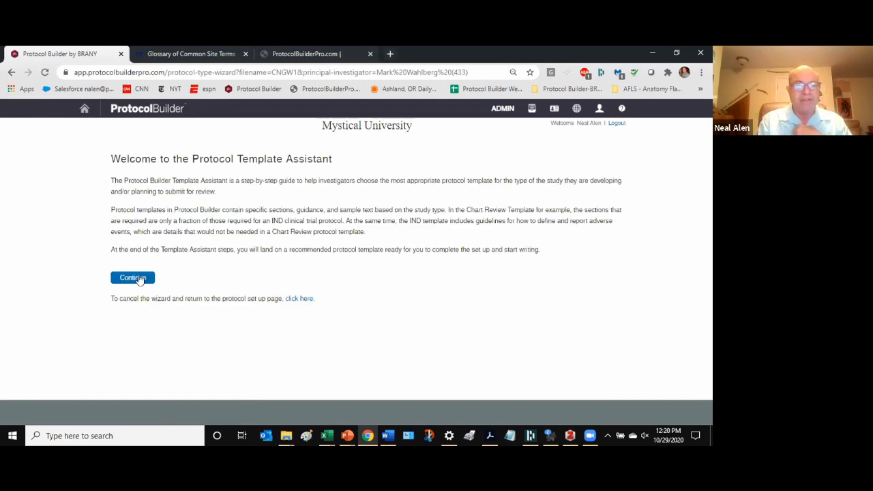
{"action": "left_click", "coordinate": [136, 278]}
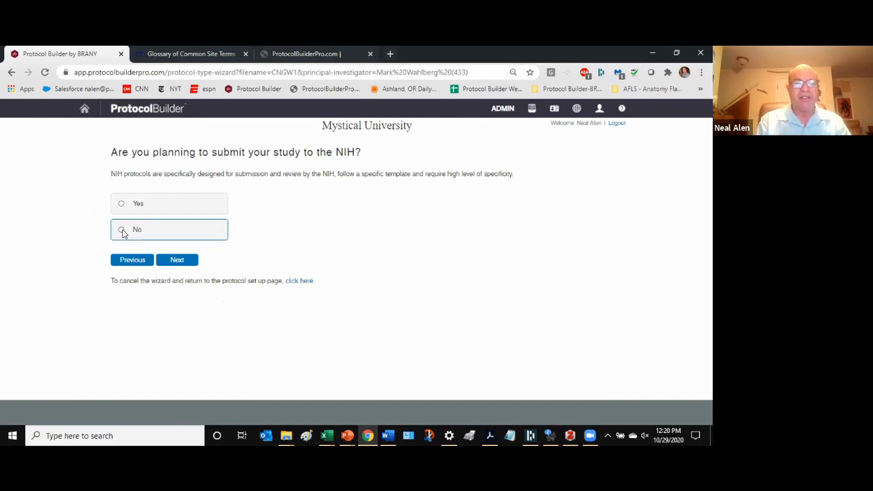
- Answer No to the NIH, QA/QI, chart review and repository questions
{"action": "left_click", "coordinate": [172, 263]}
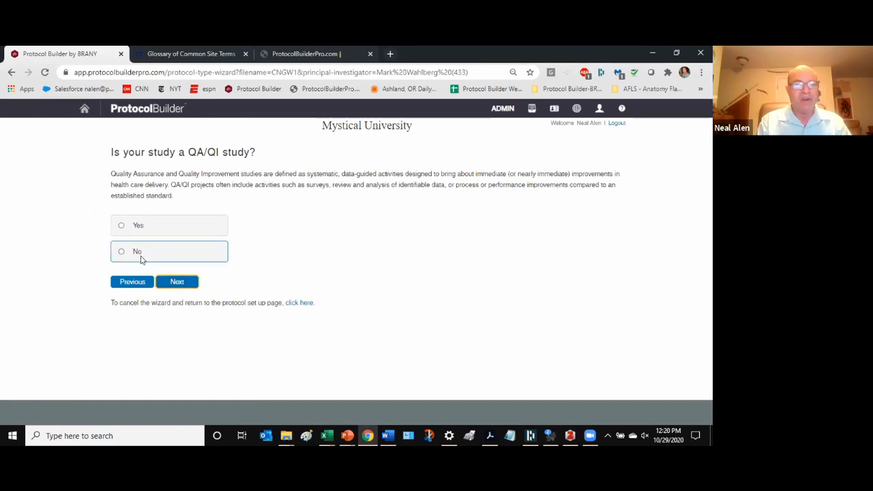
{"action": "left_click", "coordinate": [143, 257]}
{"action": "left_click", "coordinate": [177, 283]}
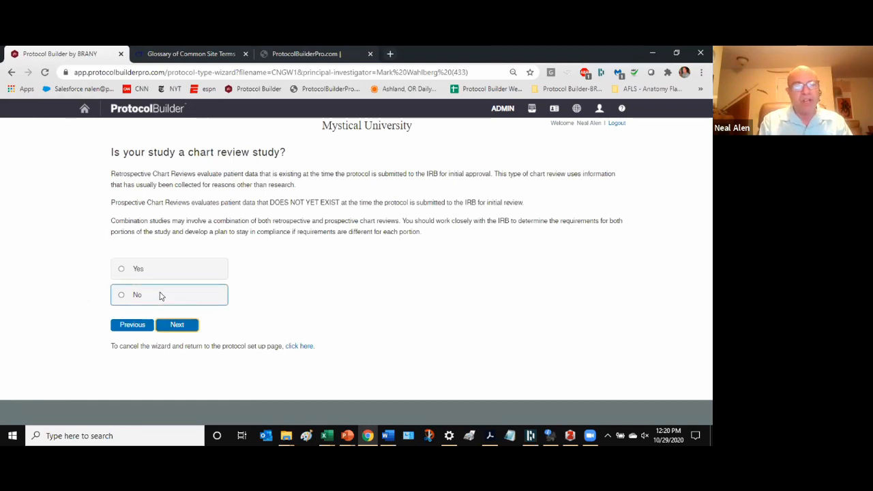
{"action": "left_click", "coordinate": [160, 295]}
{"action": "left_click", "coordinate": [175, 326]}
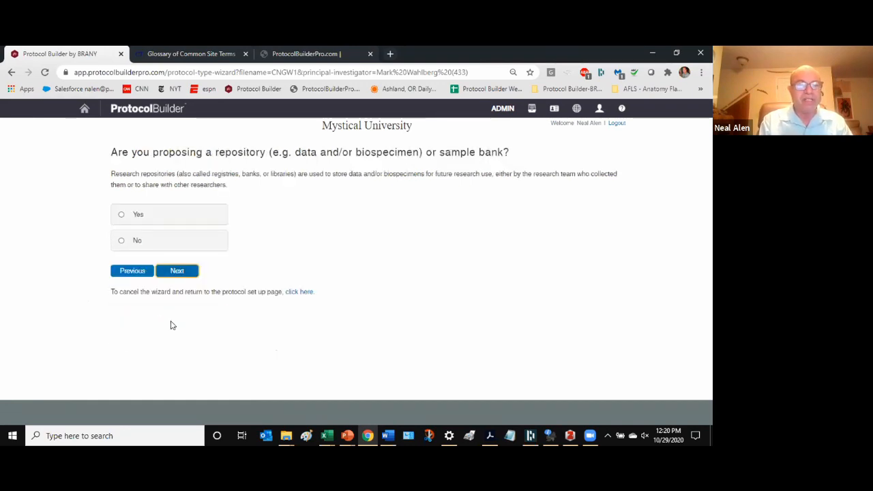
{"action": "left_click", "coordinate": [139, 243]}
{"action": "left_click", "coordinate": [175, 271]}
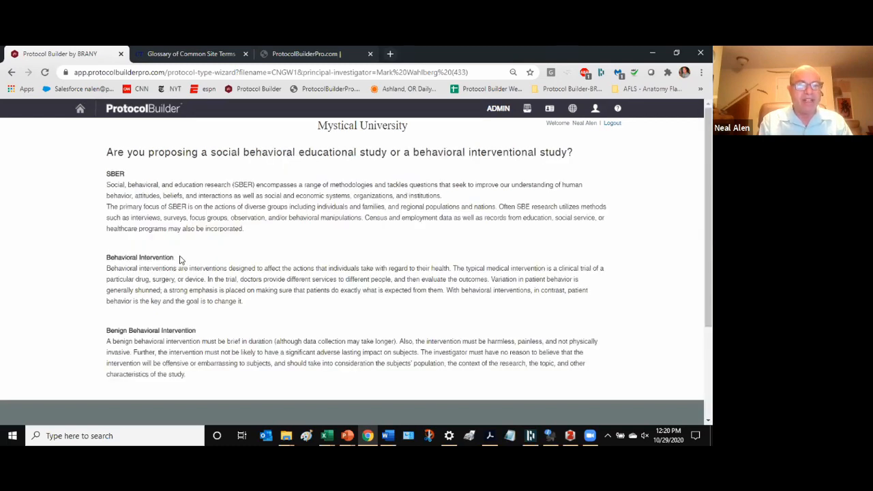
- Mark it non-behavioral, interventional, a serious-risk implant device, and create the protocol
{"action": "scroll", "coordinate": [187, 266], "scroll_direction": "down", "scroll_amount": 2}
{"action": "scroll", "coordinate": [189, 268], "scroll_direction": "down", "scroll_amount": 2}
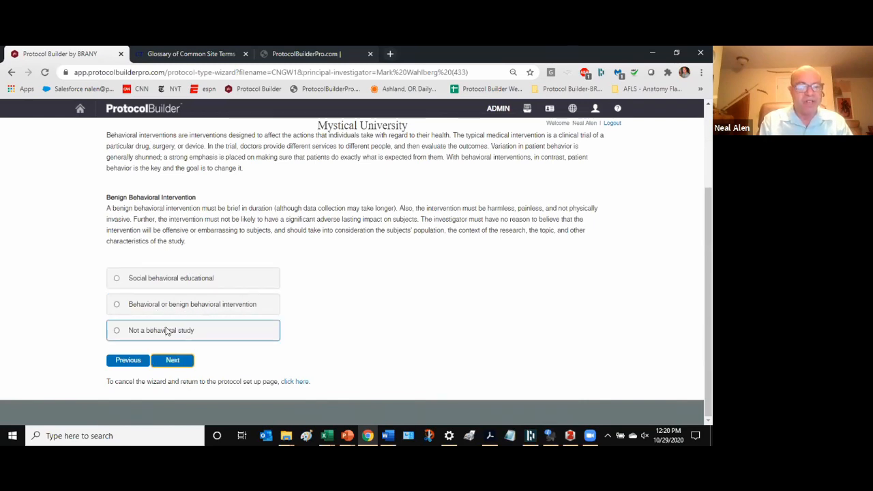
{"action": "left_click", "coordinate": [156, 331]}
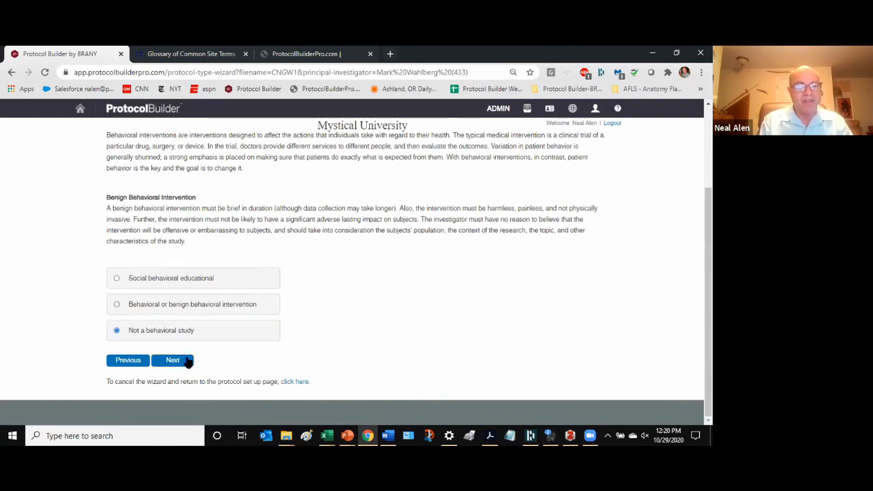
{"action": "left_click", "coordinate": [186, 357]}
{"action": "left_click", "coordinate": [131, 304]}
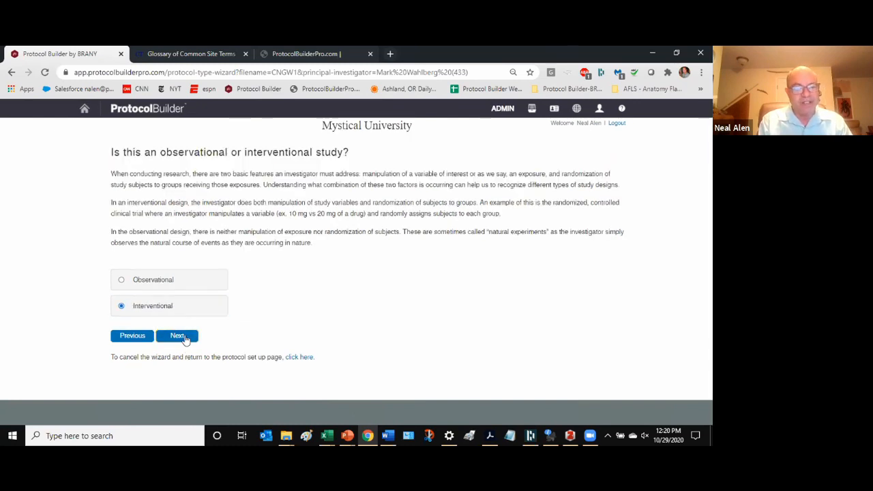
{"action": "left_click", "coordinate": [178, 336]}
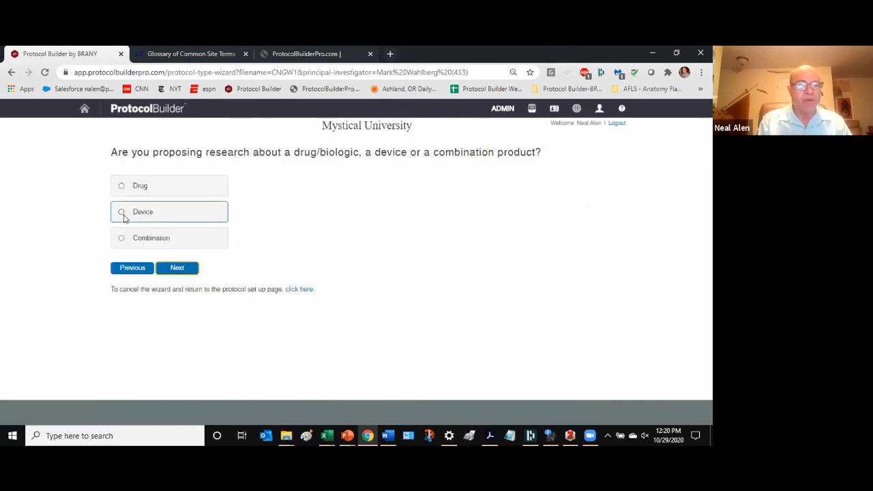
{"action": "left_click", "coordinate": [122, 213]}
{"action": "left_click", "coordinate": [178, 269]}
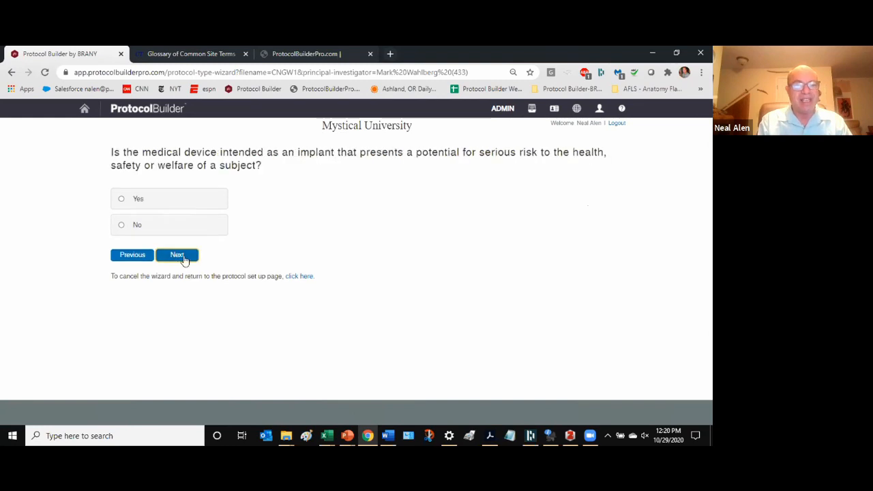
{"action": "left_click", "coordinate": [148, 202]}
{"action": "left_click", "coordinate": [184, 255]}
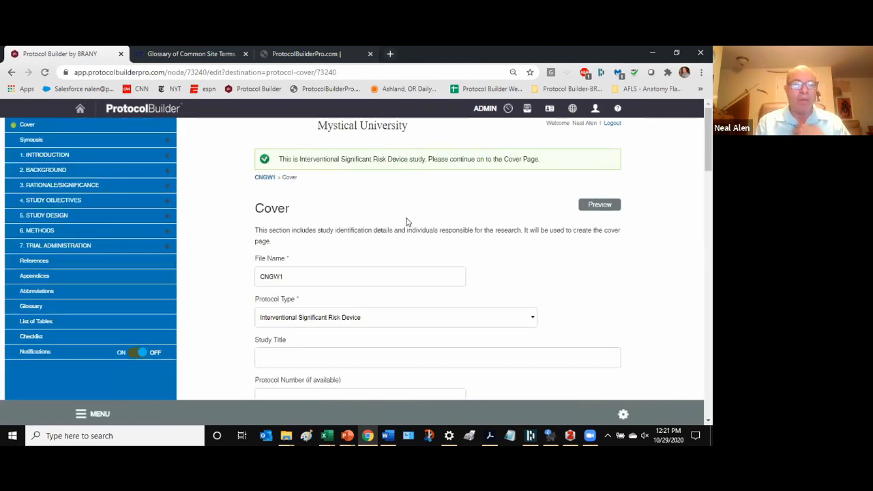
- Scroll through CNGW1's Cover page fields down to the Personnel section
{"action": "scroll", "coordinate": [412, 229], "scroll_direction": "down", "scroll_amount": 1}
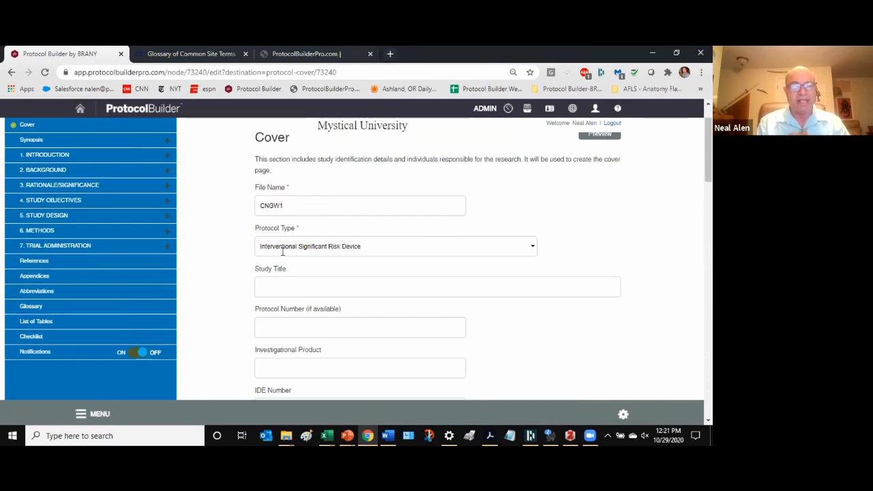
{"action": "scroll", "coordinate": [285, 279], "scroll_direction": "down", "scroll_amount": 1}
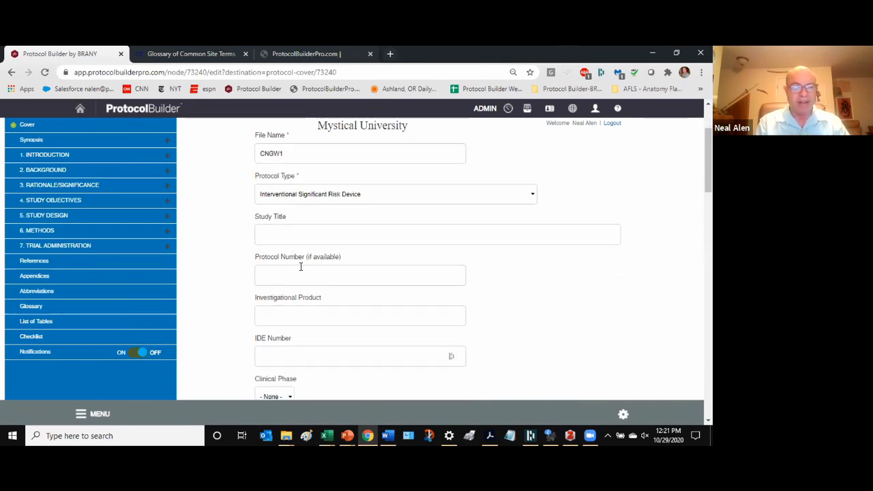
{"action": "scroll", "coordinate": [300, 269], "scroll_direction": "down", "scroll_amount": 1}
{"action": "scroll", "coordinate": [300, 266], "scroll_direction": "down", "scroll_amount": 1}
{"action": "scroll", "coordinate": [300, 268], "scroll_direction": "down", "scroll_amount": 1}
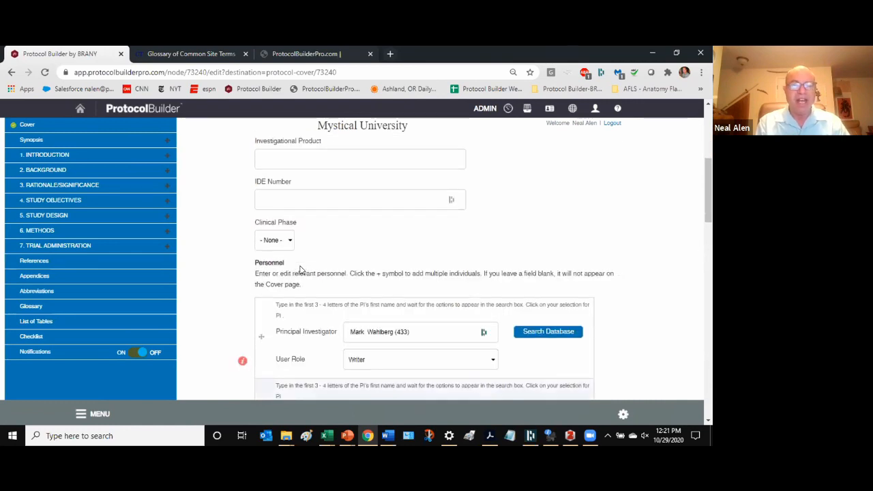
{"action": "scroll", "coordinate": [300, 269], "scroll_direction": "down", "scroll_amount": 1}
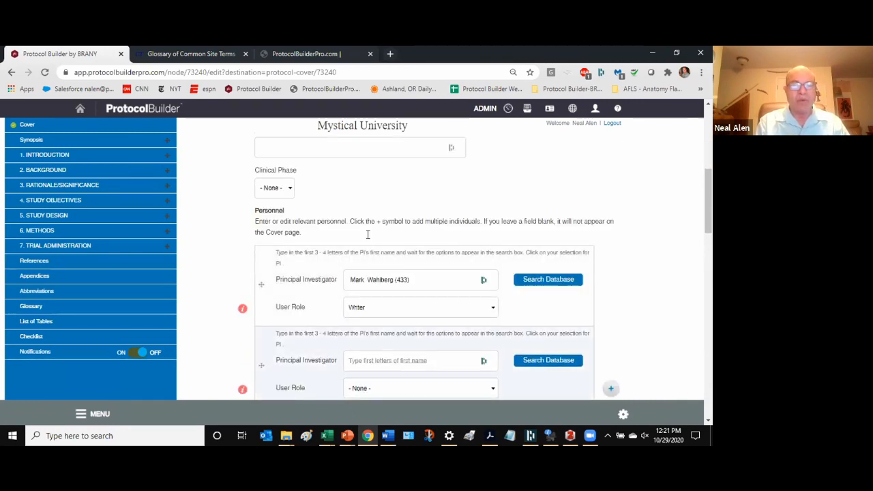
{"action": "scroll", "coordinate": [365, 235], "scroll_direction": "down", "scroll_amount": 1}
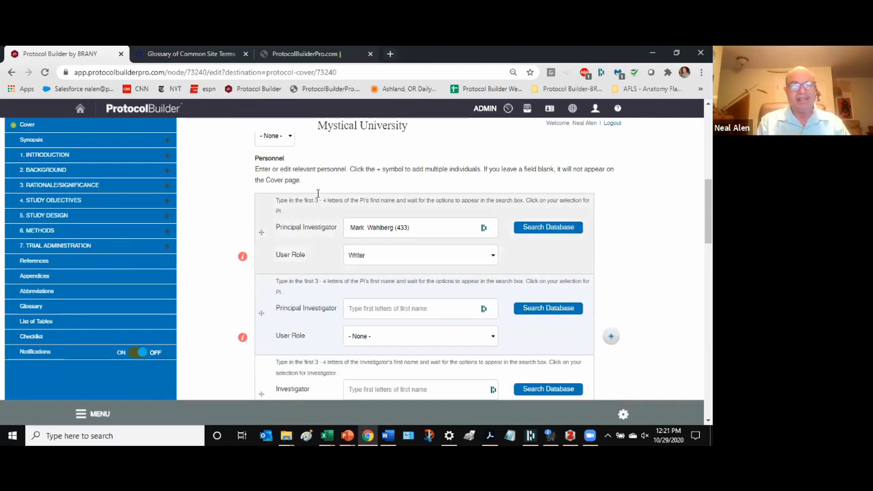
{"action": "scroll", "coordinate": [202, 228], "scroll_direction": "down", "scroll_amount": 1}
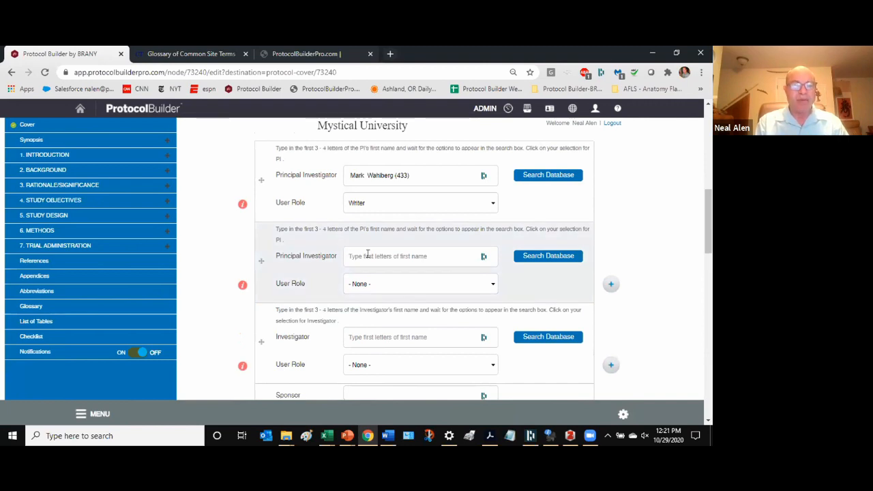
{"action": "scroll", "coordinate": [367, 255], "scroll_direction": "up", "scroll_amount": 1}
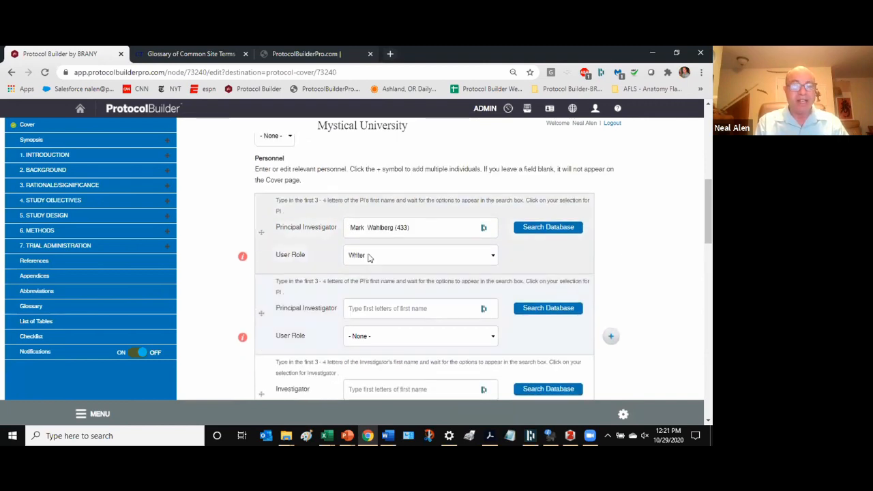
- Add a Mystical University investigator as second principal investigator with the Writer user role
{"action": "left_click", "coordinate": [361, 309]}
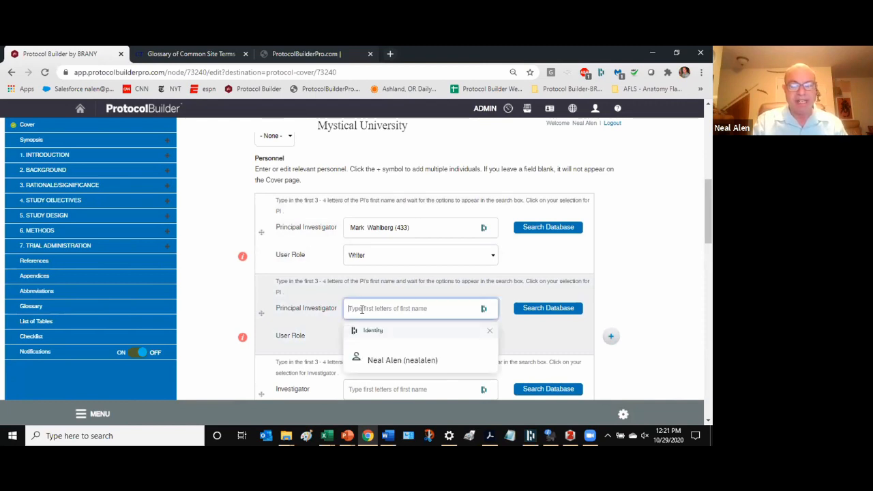
{"action": "type", "text": "Neal"}
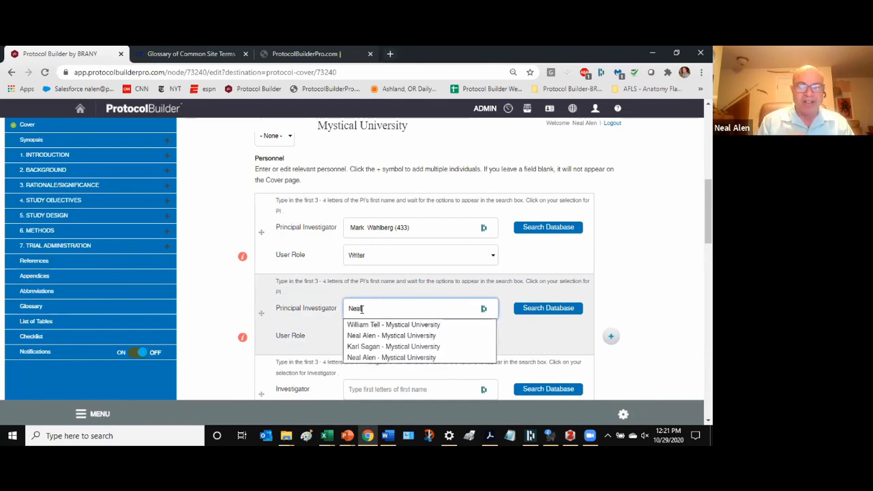
{"action": "left_click", "coordinate": [378, 336]}
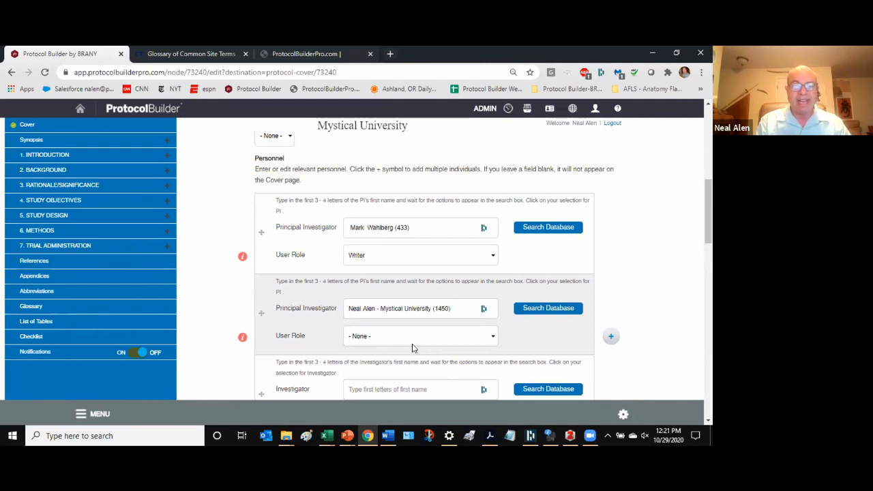
{"action": "scroll", "coordinate": [418, 294], "scroll_direction": "down", "scroll_amount": 1}
{"action": "left_click", "coordinate": [416, 285]}
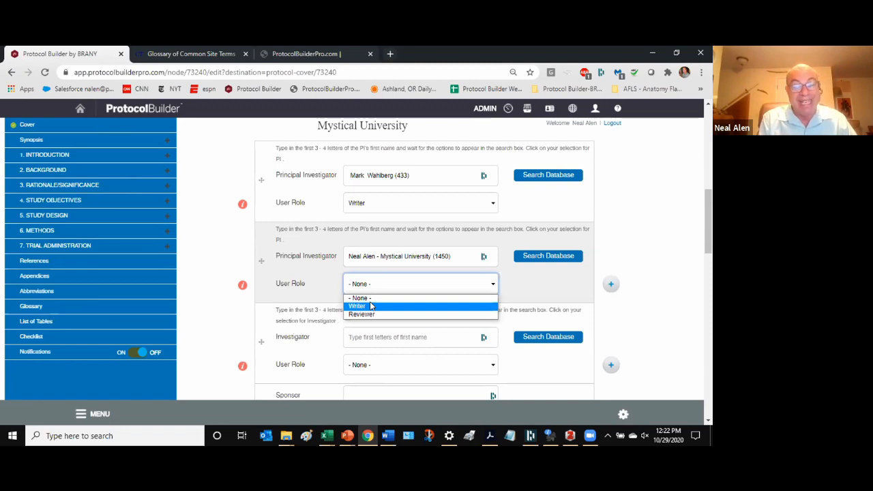
{"action": "left_click", "coordinate": [372, 306]}
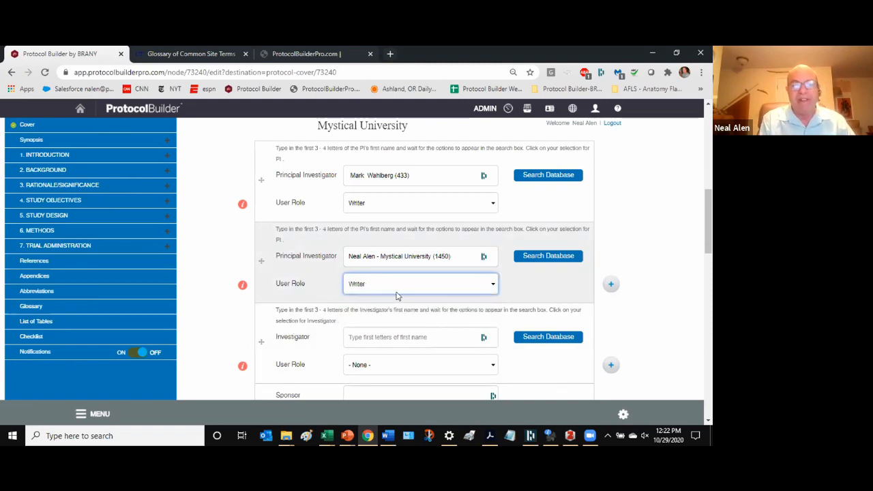
{"action": "scroll", "coordinate": [424, 273], "scroll_direction": "down", "scroll_amount": 3}
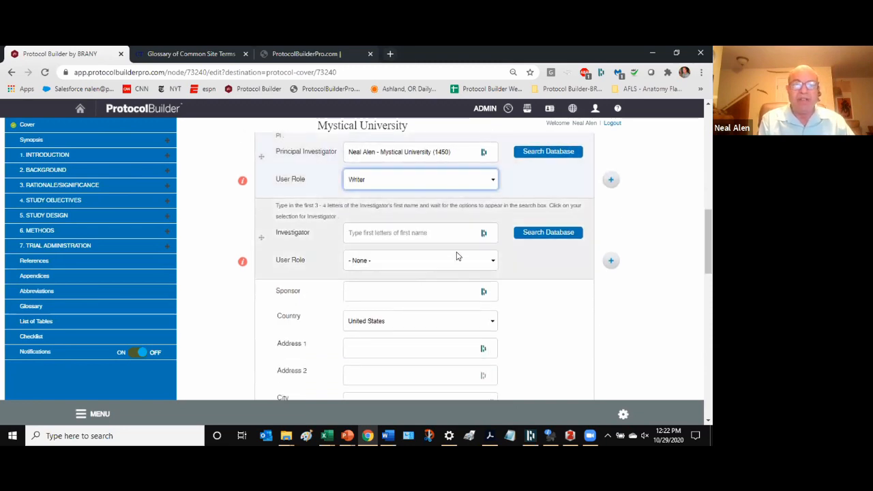
- Type and erase a name in the Investigator field, then open Search Database
{"action": "scroll", "coordinate": [457, 256], "scroll_direction": "up", "scroll_amount": 1}
{"action": "left_click", "coordinate": [382, 285]}
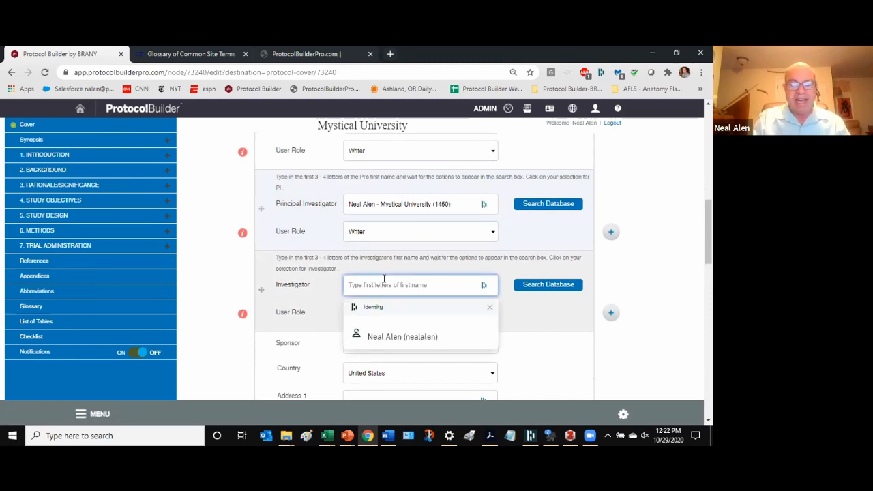
{"action": "type", "text": "j"}
{"action": "key", "text": "BackSpace"}
{"action": "type", "text": "Carol"}
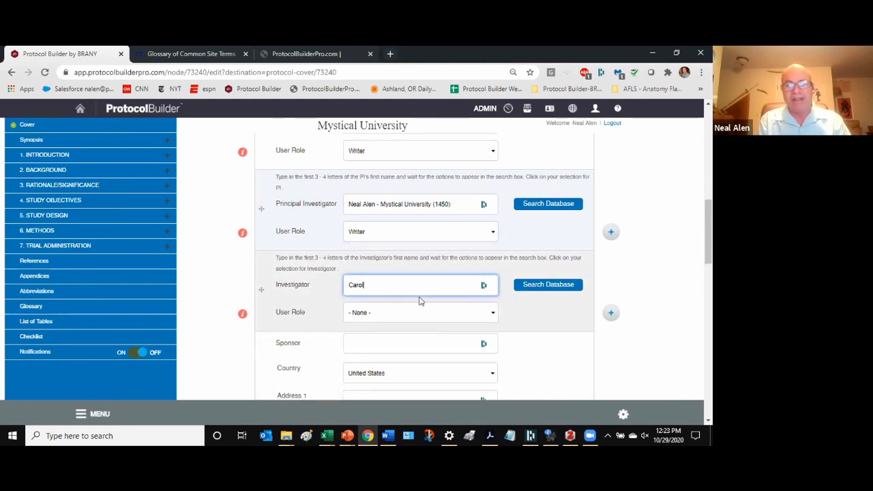
{"action": "key", "text": "BackSpace"}
{"action": "key", "text": "BackSpace"}
{"action": "key", "text": "BackSpace"}
{"action": "key", "text": "BackSpace"}
{"action": "key", "text": "BackSpace"}
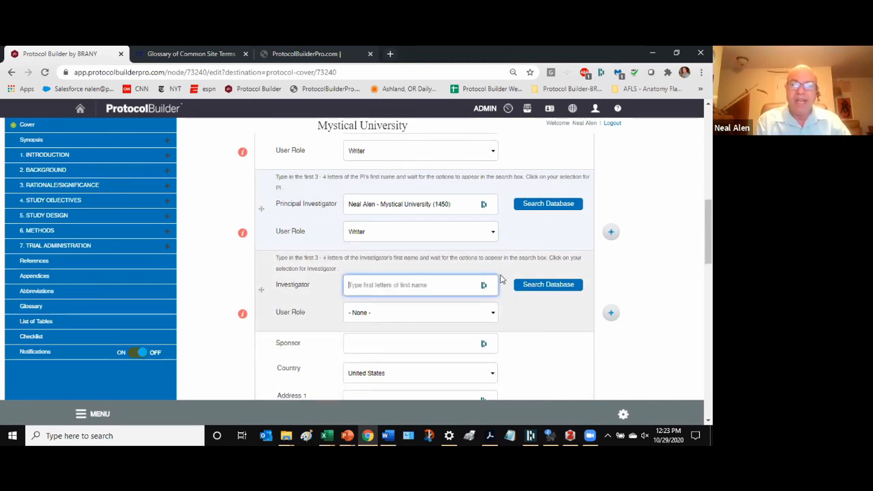
{"action": "left_click", "coordinate": [546, 285]}
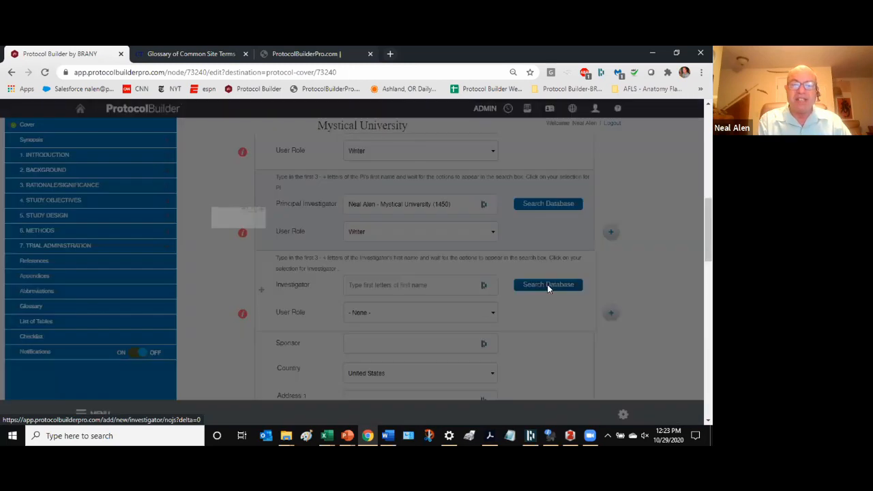
- Search the user database by the investigator's e-mail address; it returns User Not Found
{"action": "left_click", "coordinate": [341, 281]}
{"action": "scroll", "coordinate": [301, 281], "scroll_direction": "down", "scroll_amount": 1}
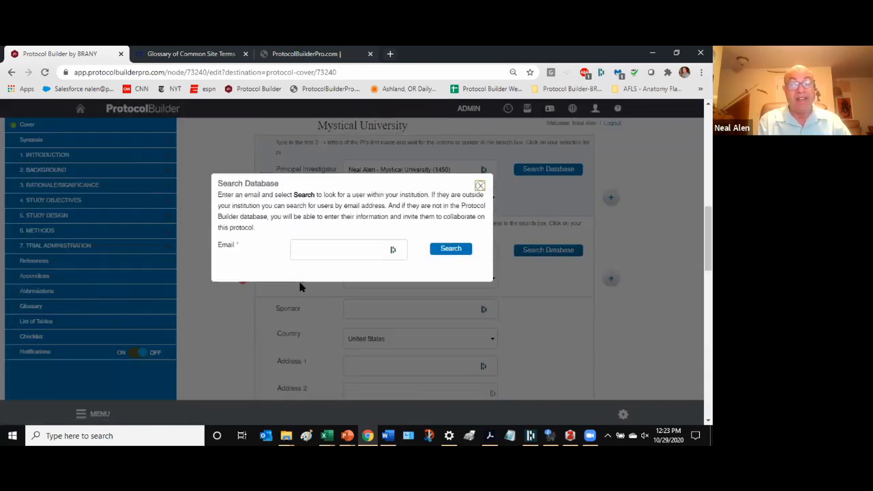
{"action": "left_click", "coordinate": [310, 231]}
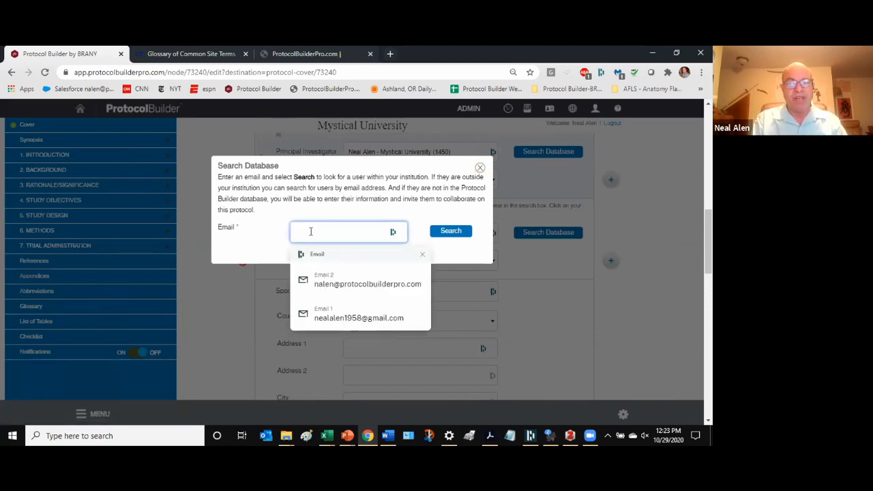
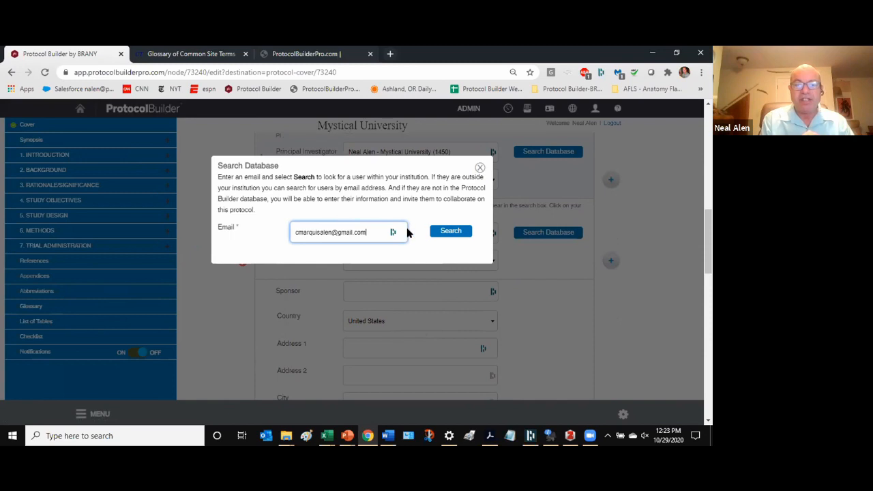
{"action": "left_click", "coordinate": [442, 232]}
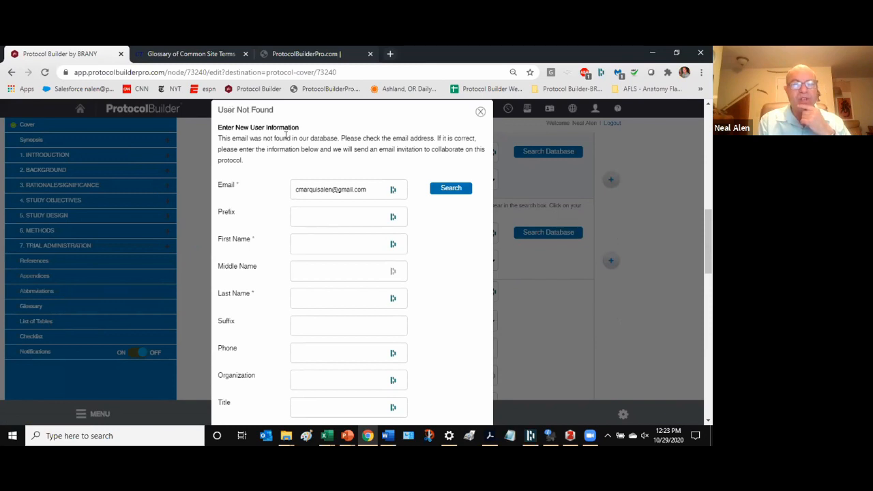
- Try submitting the blank new-user invitation form, then close it without inviting anyone
{"action": "scroll", "coordinate": [327, 275], "scroll_direction": "down", "scroll_amount": 3}
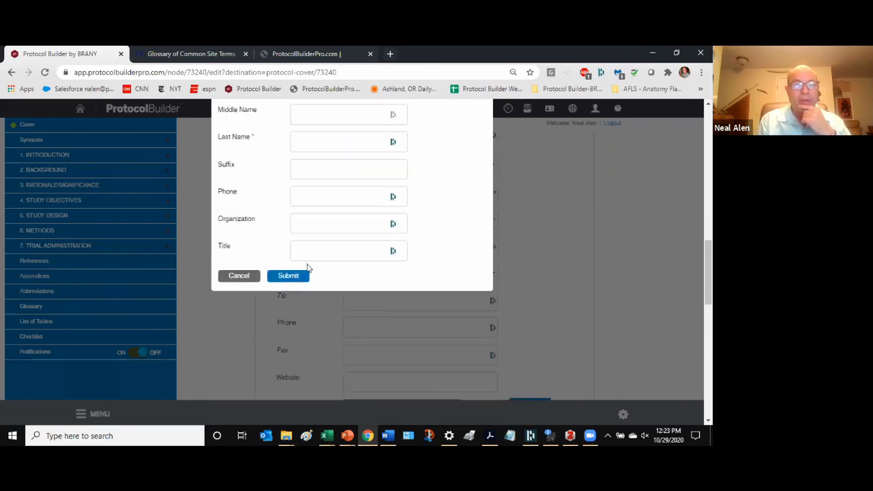
{"action": "scroll", "coordinate": [310, 252], "scroll_direction": "up", "scroll_amount": 1}
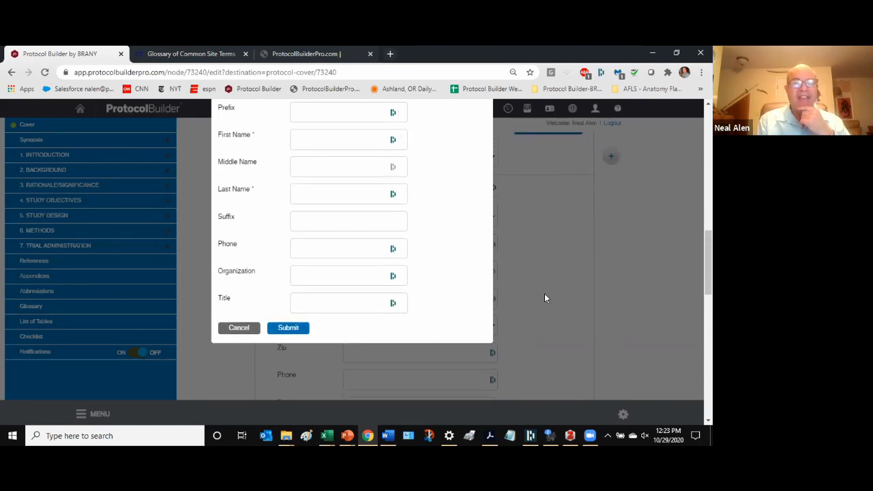
{"action": "scroll", "coordinate": [662, 243], "scroll_direction": "up", "scroll_amount": 3}
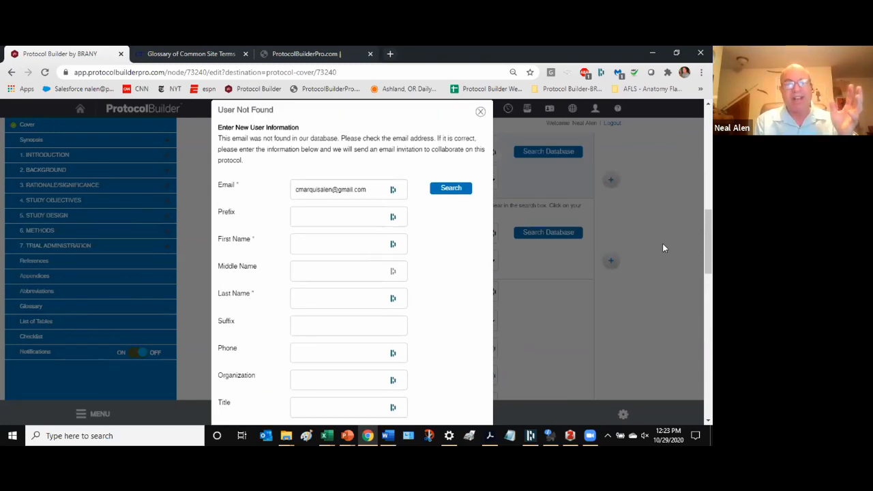
{"action": "scroll", "coordinate": [314, 320], "scroll_direction": "down", "scroll_amount": 1}
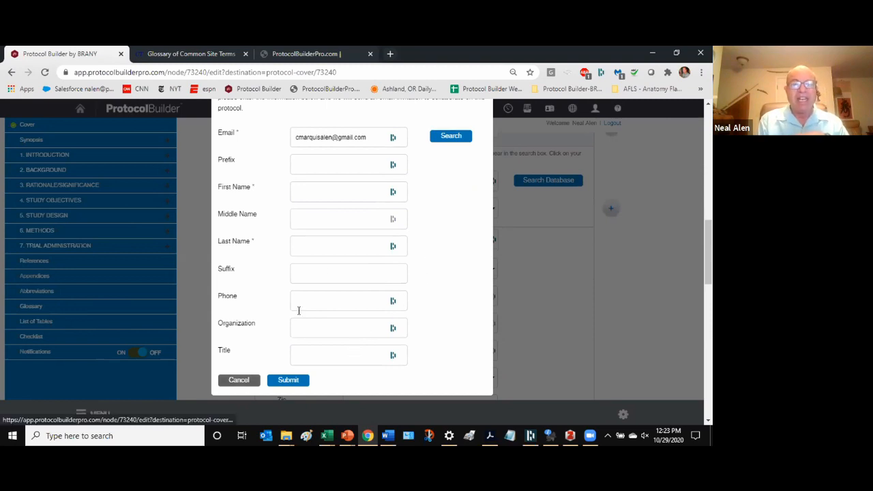
{"action": "scroll", "coordinate": [331, 267], "scroll_direction": "up", "scroll_amount": 5}
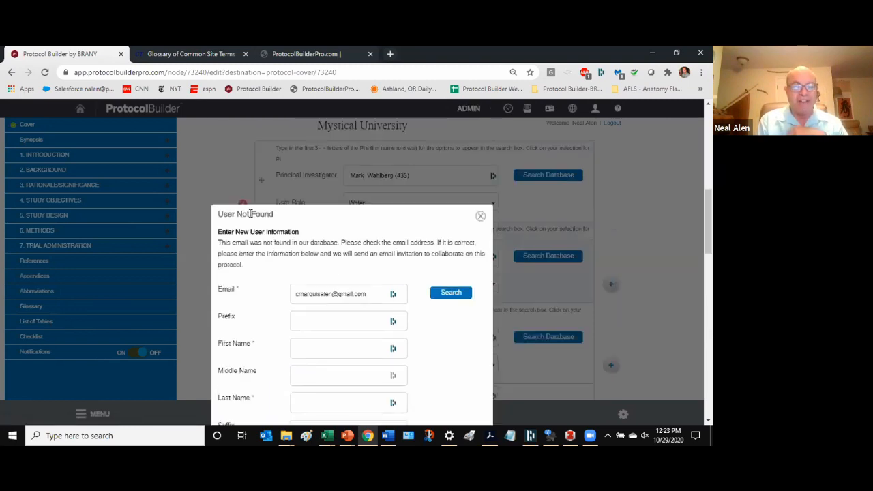
{"action": "scroll", "coordinate": [246, 230], "scroll_direction": "down", "scroll_amount": 1}
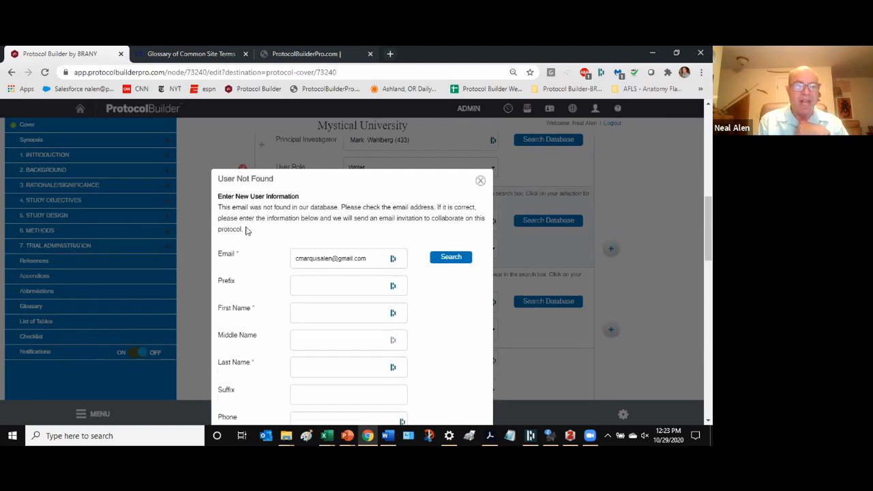
{"action": "scroll", "coordinate": [247, 231], "scroll_direction": "down", "scroll_amount": 2}
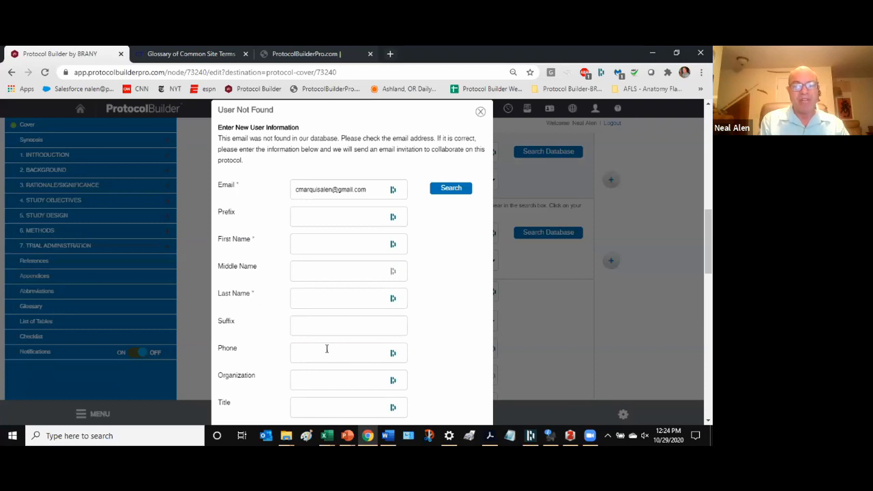
{"action": "scroll", "coordinate": [419, 302], "scroll_direction": "down", "scroll_amount": 3}
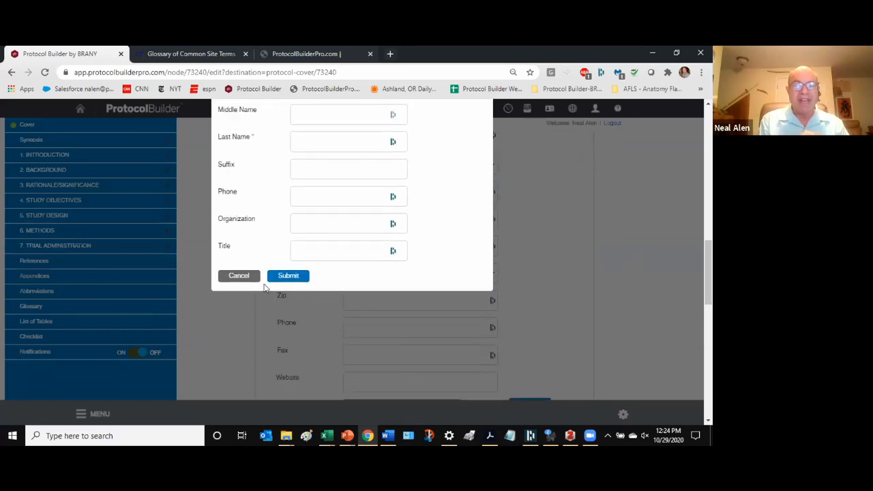
{"action": "left_click", "coordinate": [278, 276]}
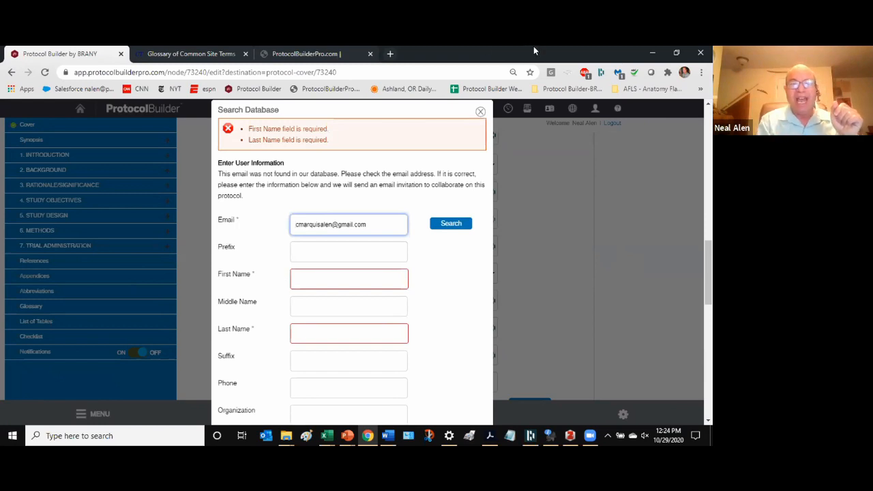
{"action": "left_click", "coordinate": [481, 111]}
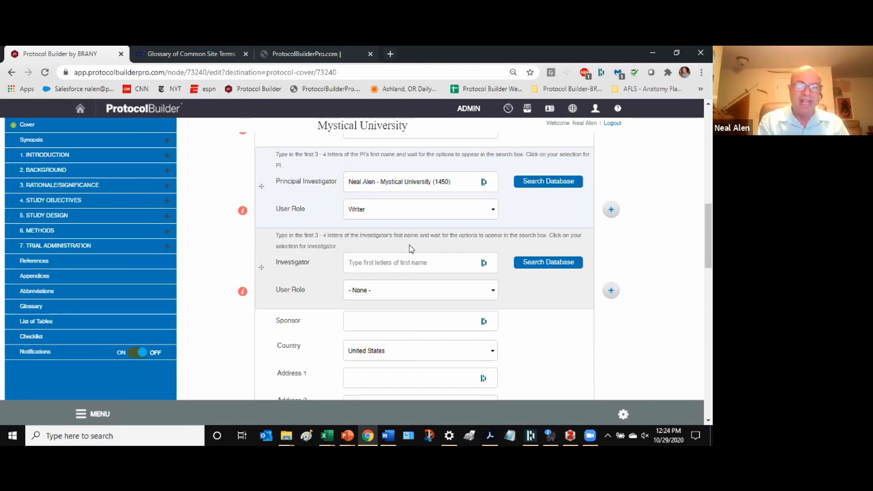
{"action": "scroll", "coordinate": [337, 288], "scroll_direction": "down", "scroll_amount": 5}
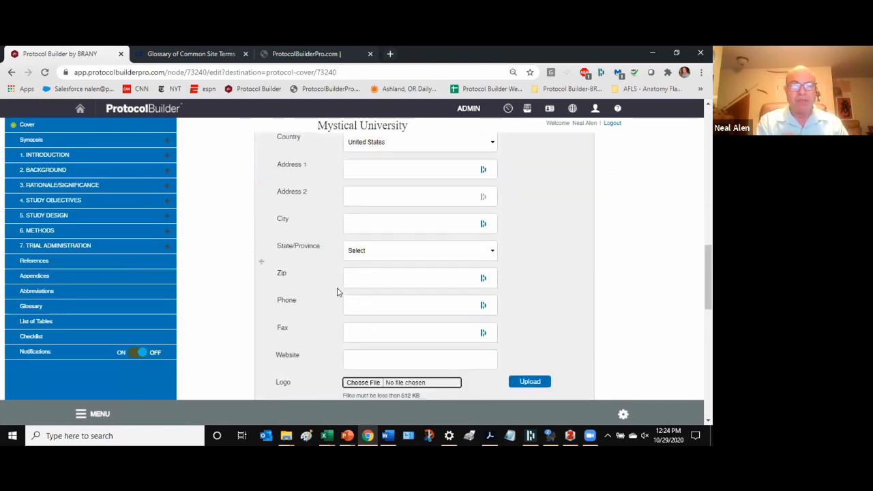
{"action": "scroll", "coordinate": [336, 293], "scroll_direction": "down", "scroll_amount": 2}
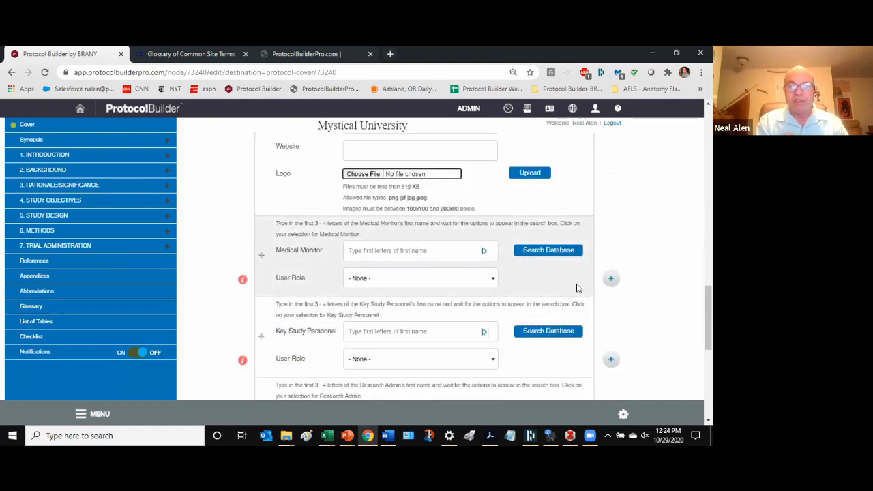
{"action": "scroll", "coordinate": [423, 351], "scroll_direction": "down", "scroll_amount": 4}
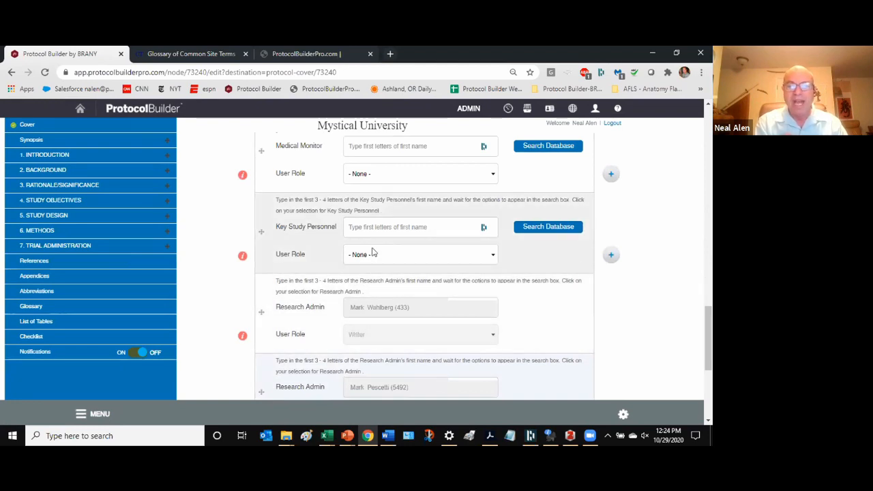
{"action": "left_click", "coordinate": [611, 257]}
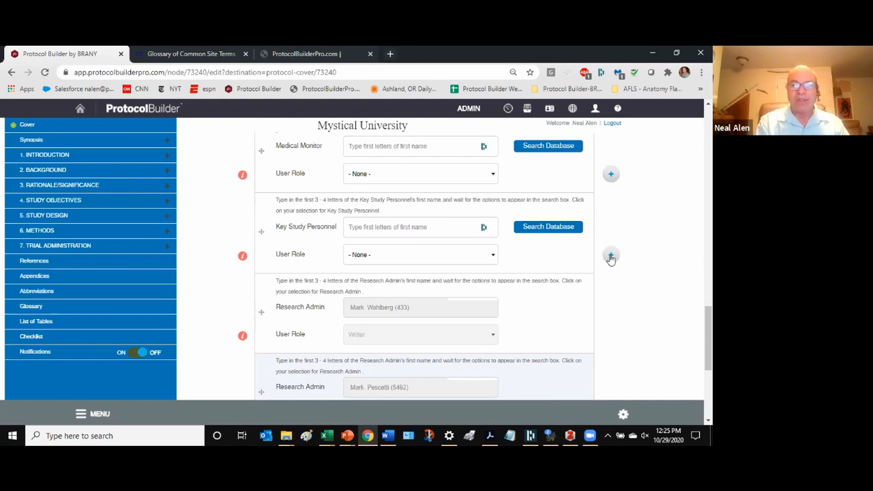
{"action": "scroll", "coordinate": [556, 328], "scroll_direction": "up", "scroll_amount": 3}
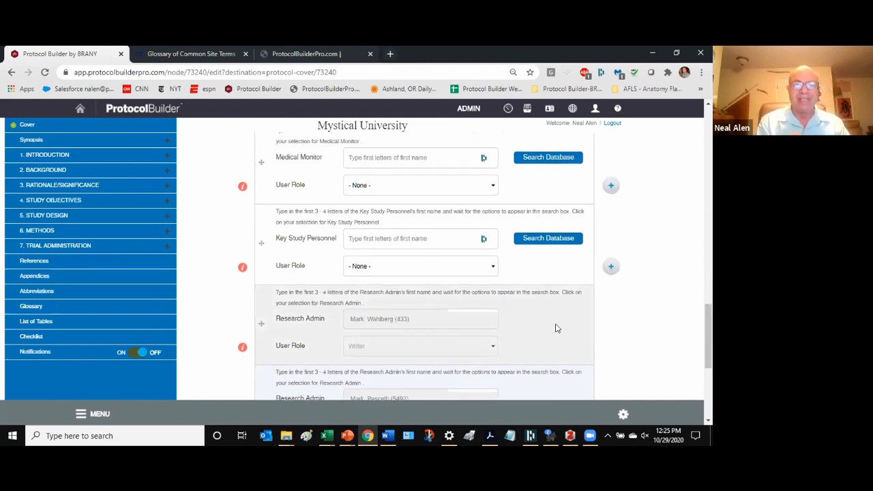
{"action": "scroll", "coordinate": [556, 328], "scroll_direction": "up", "scroll_amount": 4}
{"action": "scroll", "coordinate": [557, 329], "scroll_direction": "down", "scroll_amount": 10}
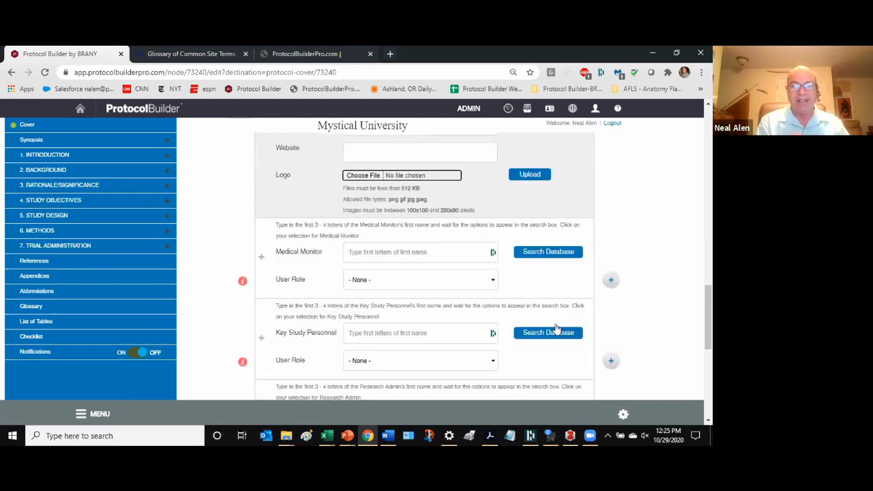
{"action": "scroll", "coordinate": [558, 331], "scroll_direction": "down", "scroll_amount": 1}
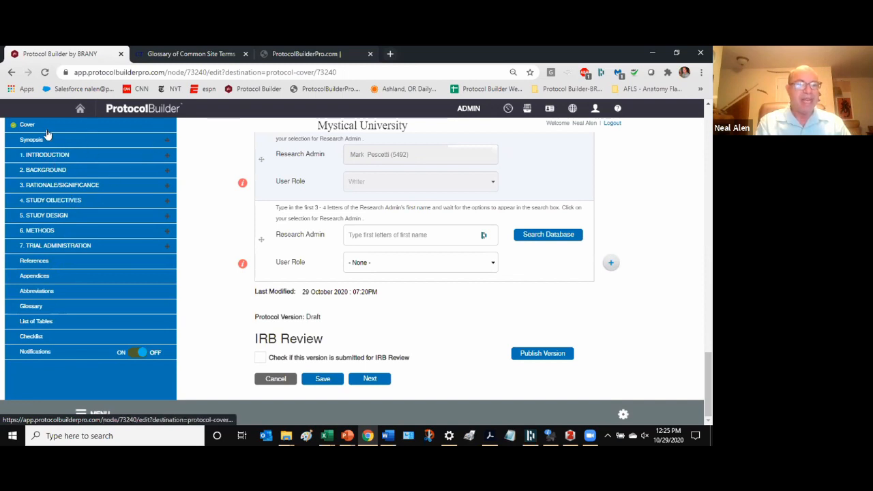
- Show the outline panel and expand Study Objectives, Background, Introduction and Study Design
{"action": "left_click", "coordinate": [81, 416]}
{"action": "left_click", "coordinate": [80, 416]}
{"action": "left_click", "coordinate": [81, 416]}
{"action": "left_click", "coordinate": [81, 416]}
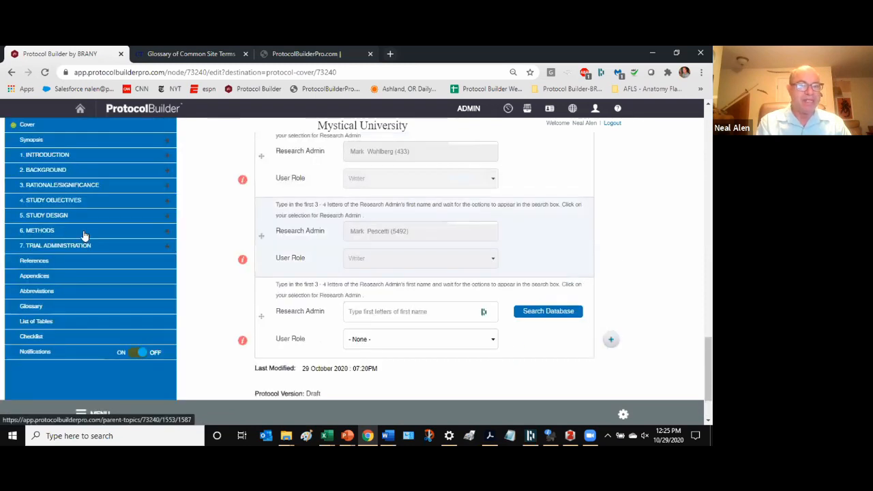
{"action": "left_click", "coordinate": [163, 203]}
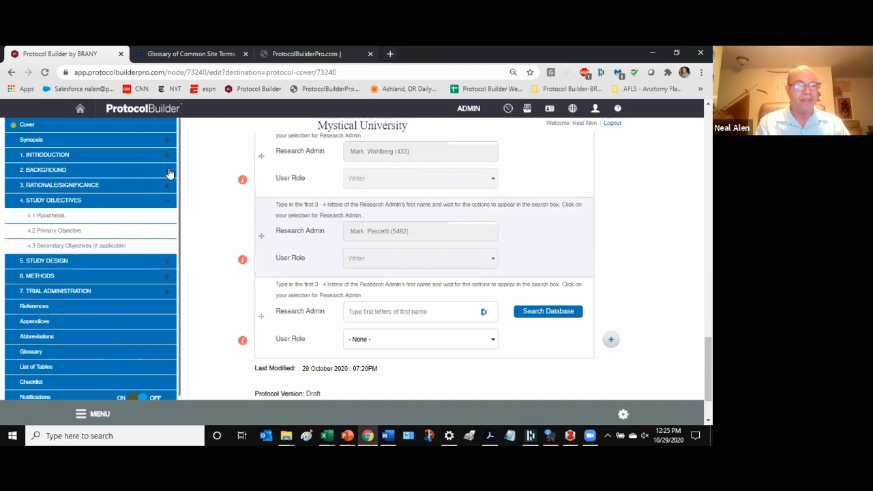
{"action": "left_click", "coordinate": [167, 169]}
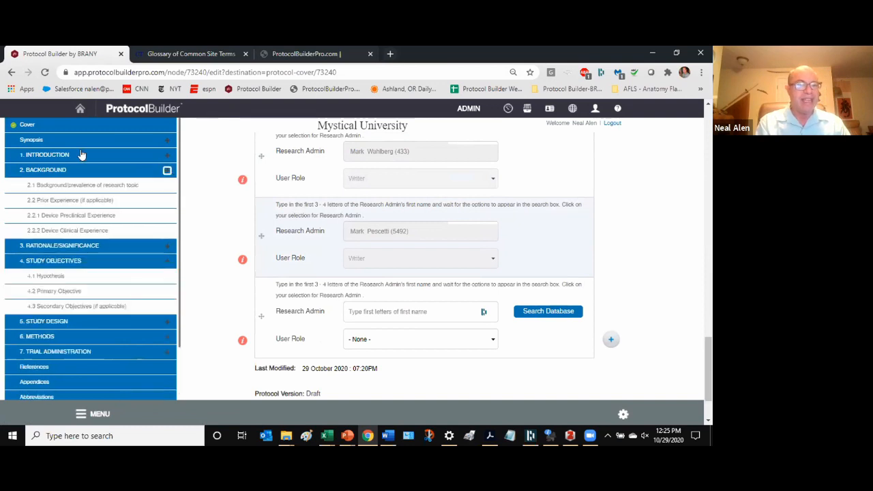
{"action": "left_click", "coordinate": [167, 156]}
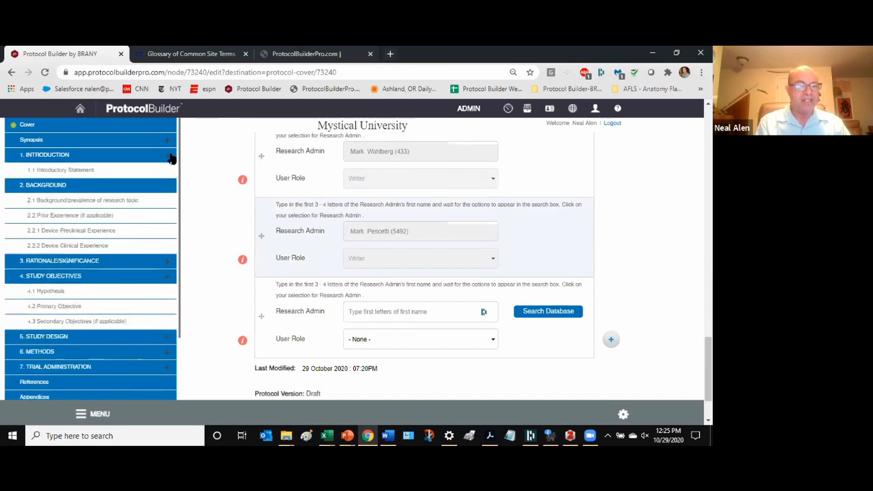
{"action": "left_click", "coordinate": [167, 336]}
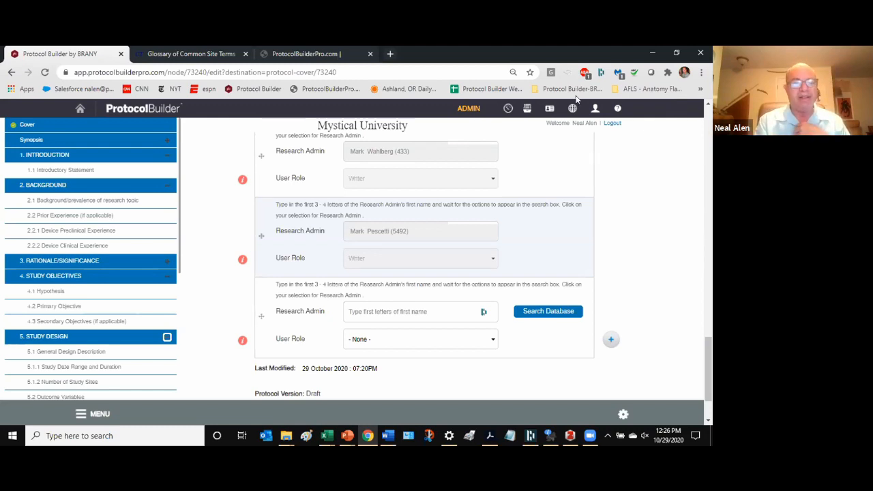
{"action": "scroll", "coordinate": [199, 254], "scroll_direction": "down", "scroll_amount": 1}
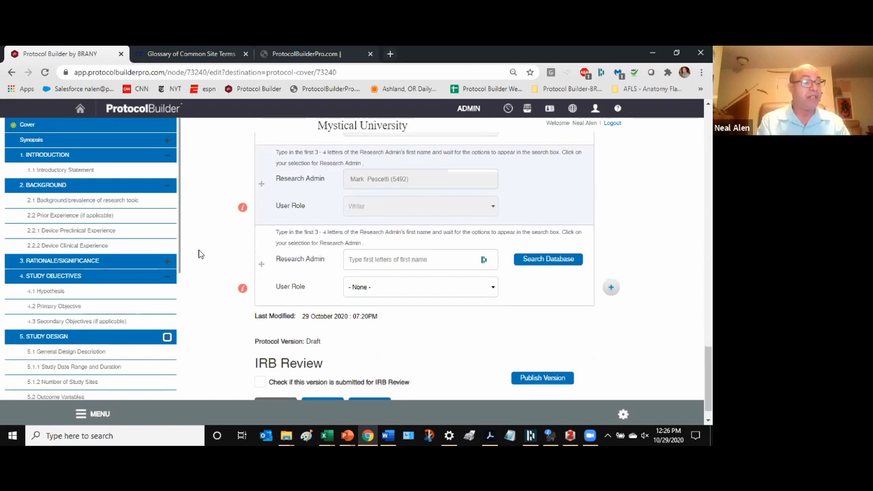
{"action": "scroll", "coordinate": [202, 251], "scroll_direction": "down", "scroll_amount": 1}
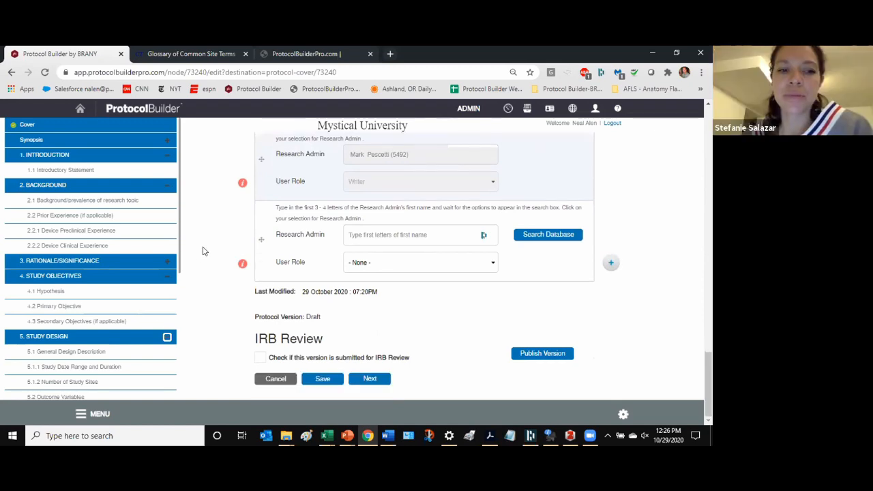
{"action": "scroll", "coordinate": [203, 251], "scroll_direction": "up", "scroll_amount": 1}
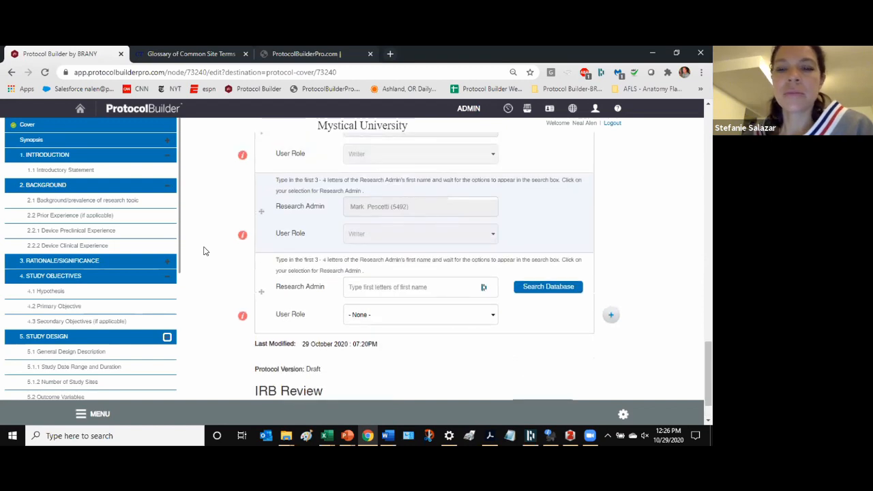
{"action": "scroll", "coordinate": [205, 250], "scroll_direction": "down", "scroll_amount": 1}
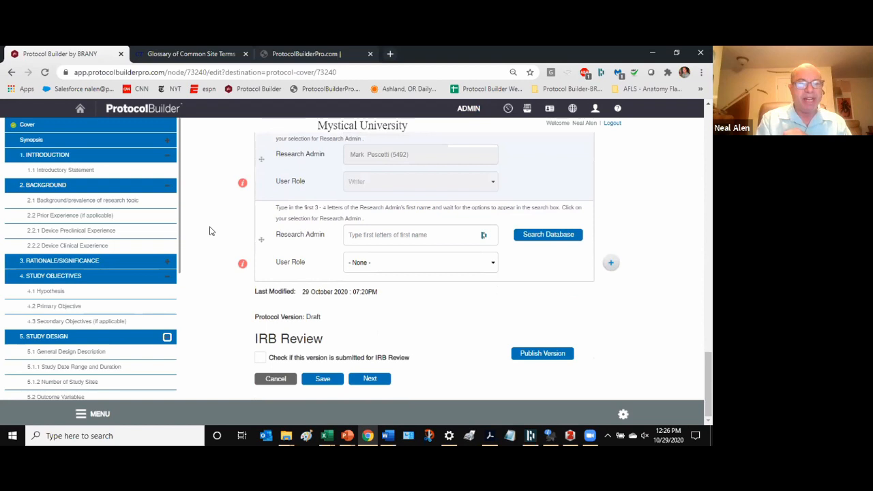
- Open Retrospective Review - DemoNA from the protocol list, review section completion figures and show the outline
{"action": "left_click", "coordinate": [528, 111]}
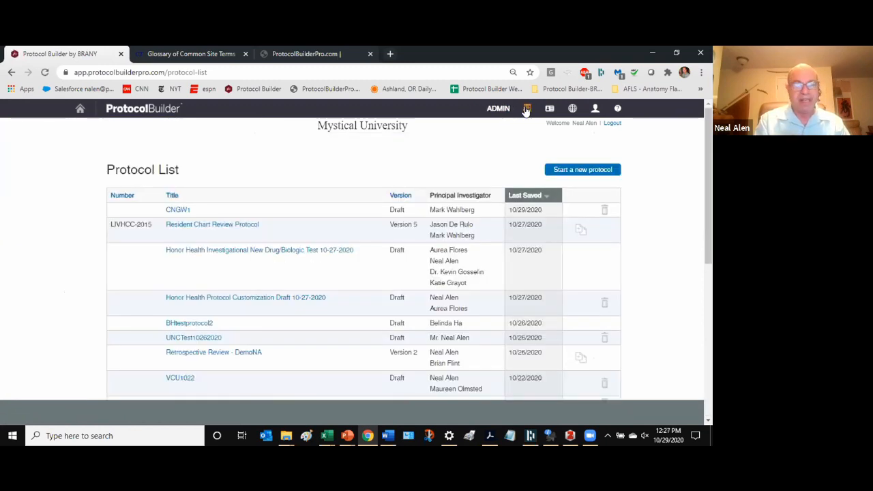
{"action": "left_click", "coordinate": [199, 353]}
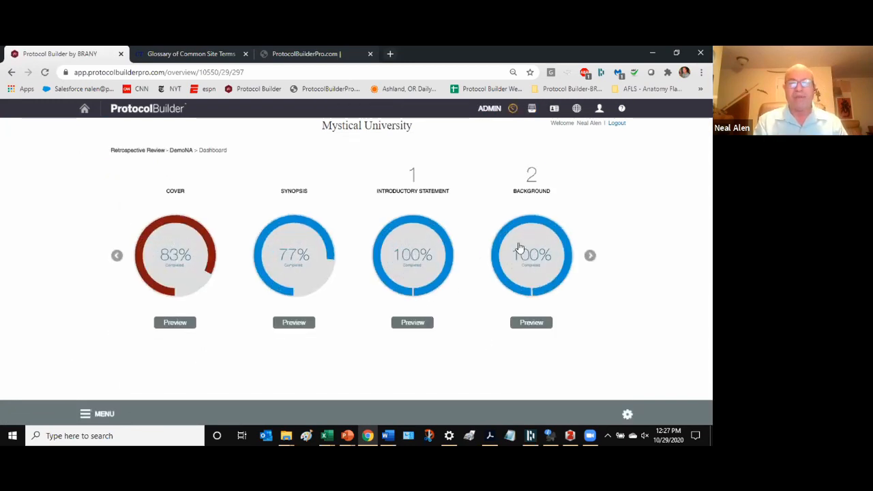
{"action": "left_click", "coordinate": [590, 256]}
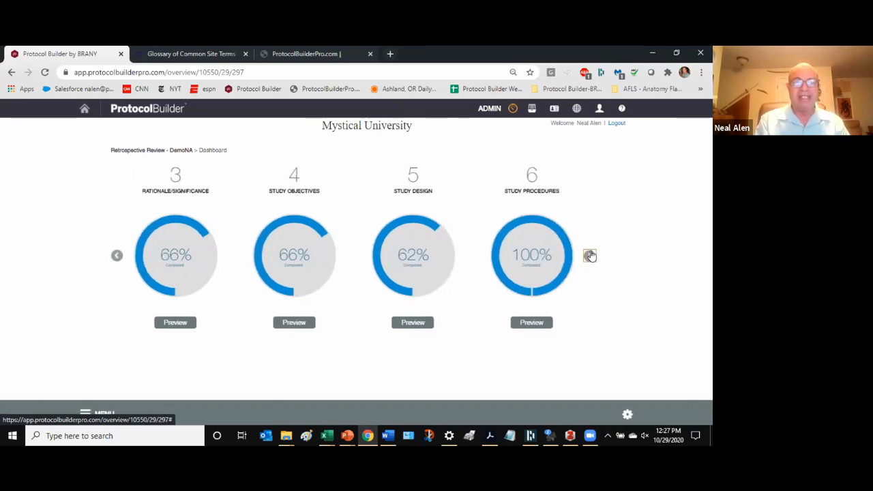
{"action": "left_click", "coordinate": [117, 256]}
{"action": "left_click", "coordinate": [590, 256]}
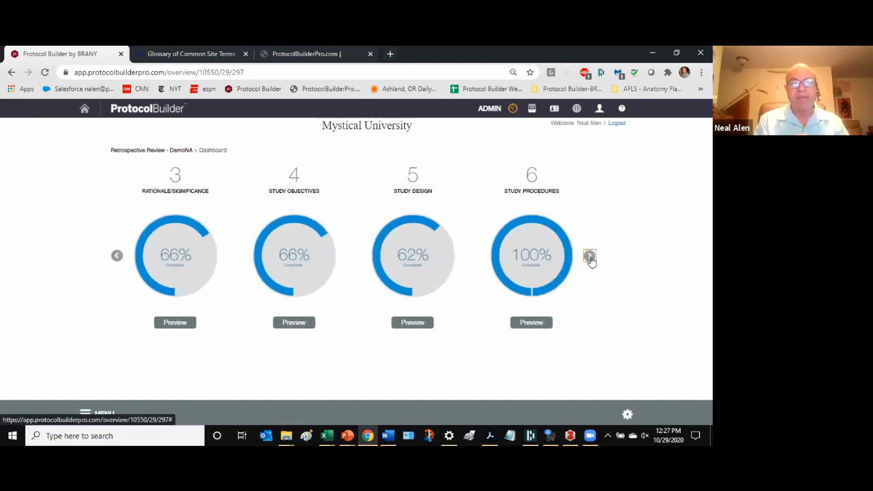
{"action": "left_click", "coordinate": [117, 256]}
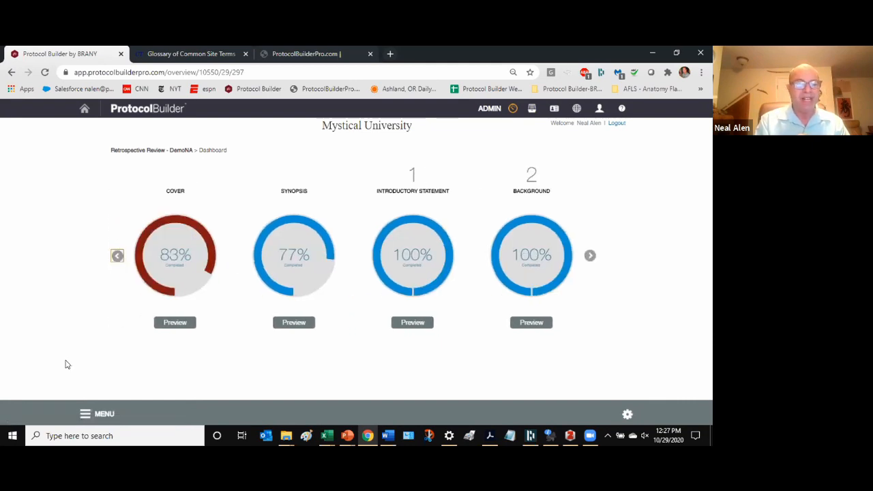
{"action": "left_click", "coordinate": [98, 413]}
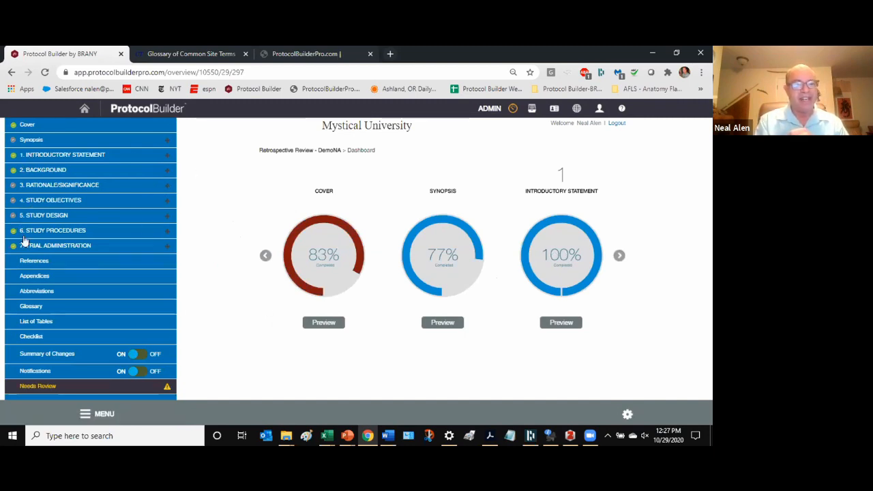
- Expand Rationale/Significance in the outline, then open the References section
{"action": "left_click", "coordinate": [168, 189]}
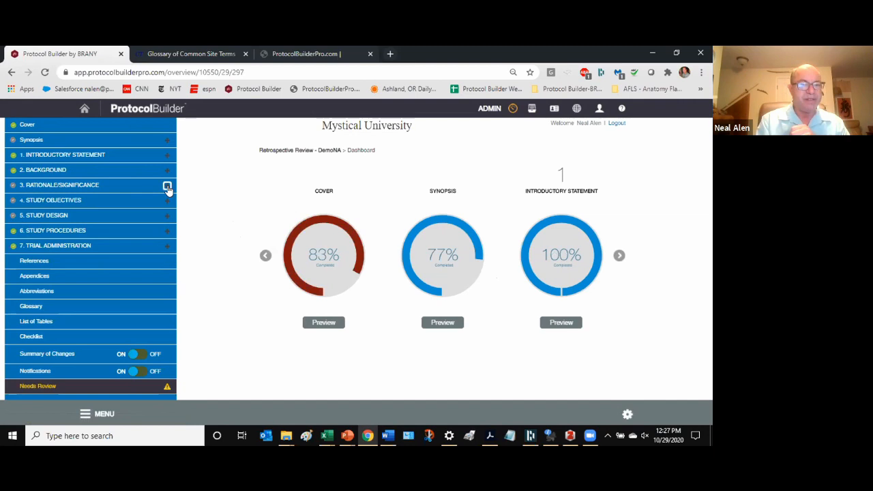
{"action": "left_click", "coordinate": [167, 187]}
{"action": "left_click", "coordinate": [167, 187]}
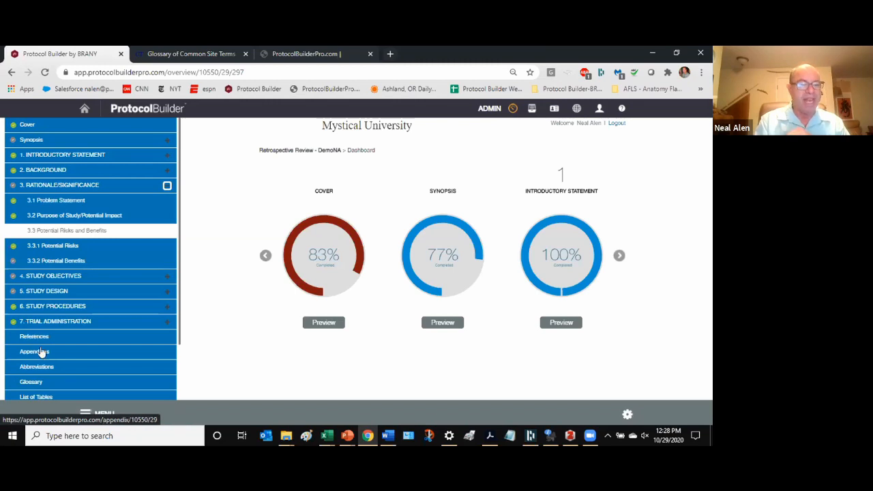
{"action": "scroll", "coordinate": [42, 349], "scroll_direction": "down", "scroll_amount": 1}
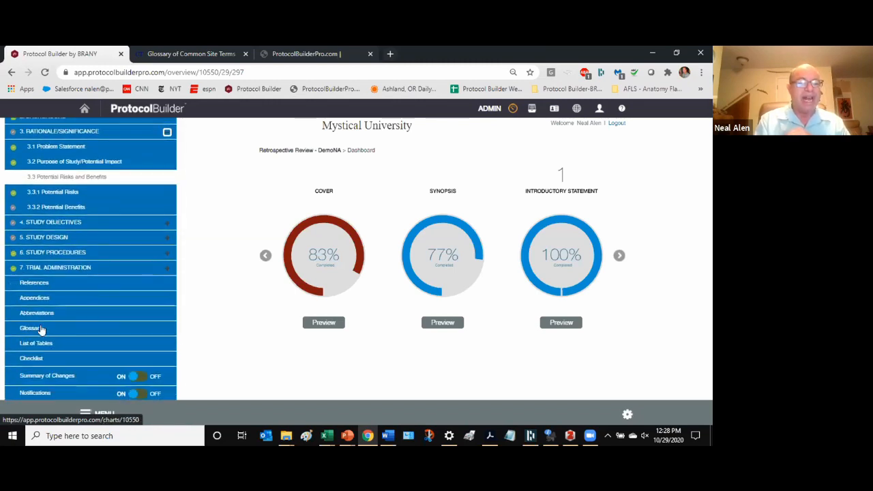
{"action": "left_click", "coordinate": [38, 285]}
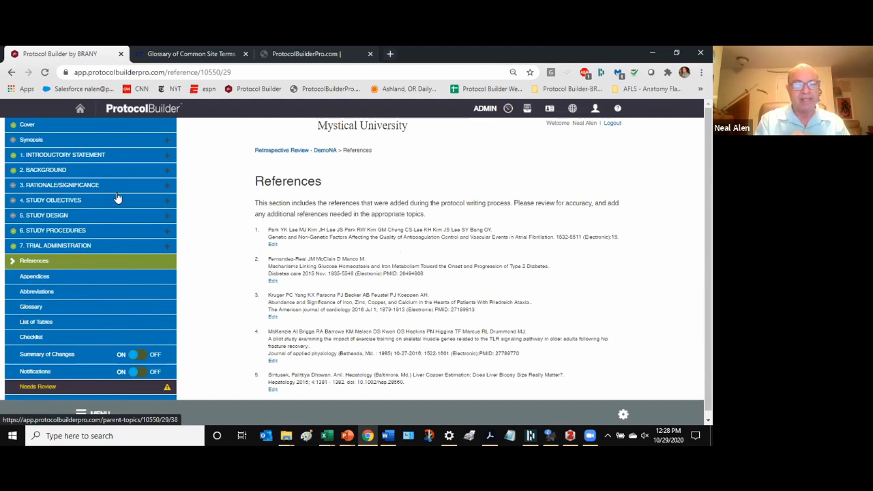
- Expand Study Design, Study Procedures and Study Objectives, then open 4.2 Primary Objective
{"action": "left_click", "coordinate": [166, 216]}
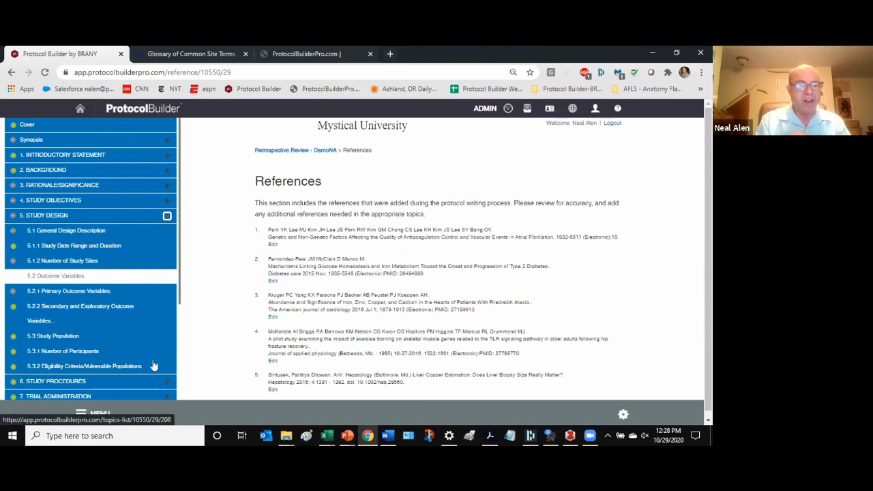
{"action": "left_click", "coordinate": [166, 381]}
{"action": "scroll", "coordinate": [201, 331], "scroll_direction": "down", "scroll_amount": 1}
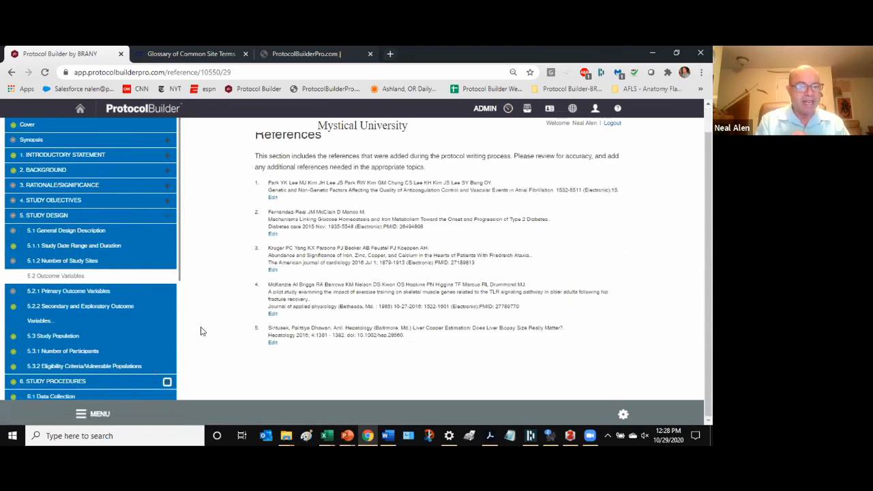
{"action": "left_click", "coordinate": [170, 200]}
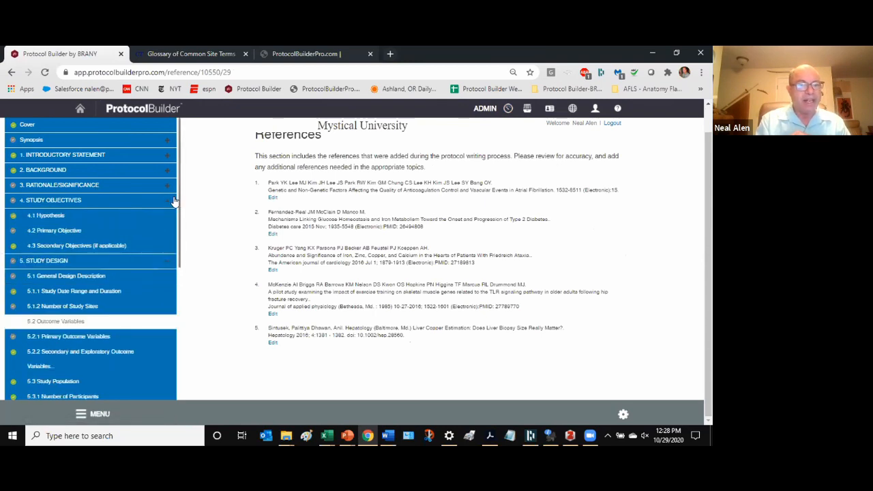
{"action": "left_click", "coordinate": [48, 232]}
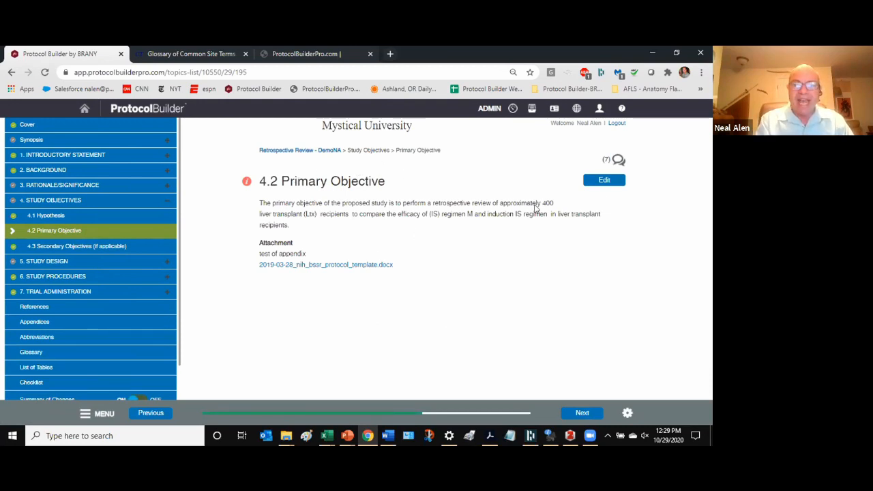
{"action": "left_click", "coordinate": [617, 160]}
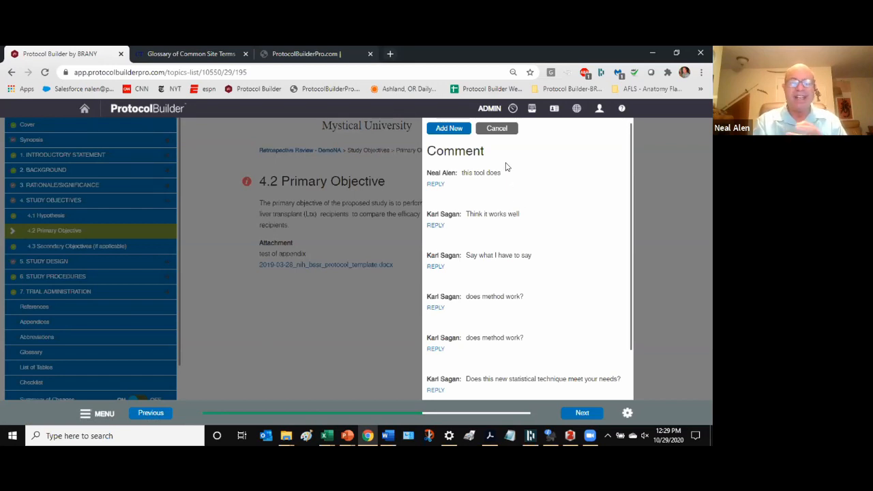
{"action": "left_click", "coordinate": [496, 129]}
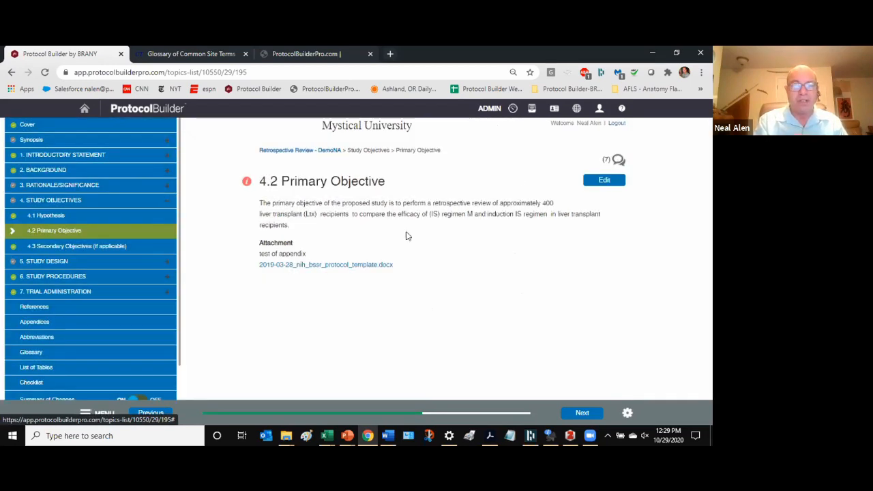
{"action": "left_click", "coordinate": [600, 184]}
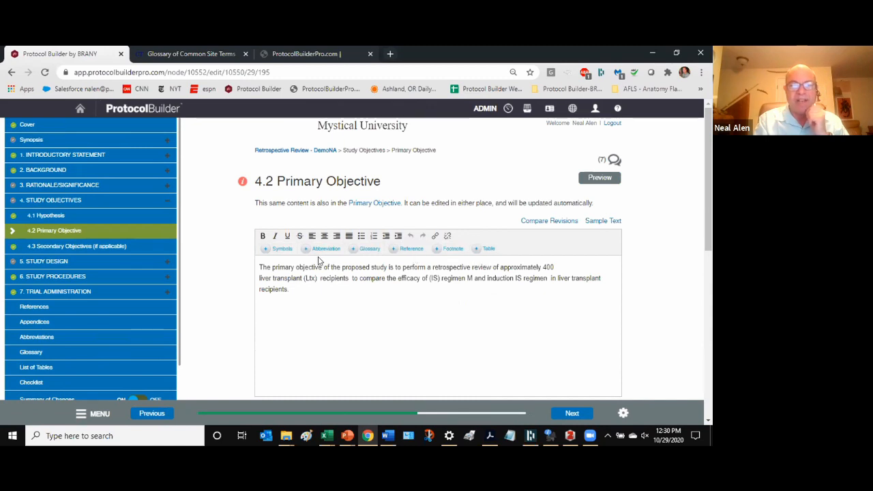
{"action": "left_click", "coordinate": [241, 182]}
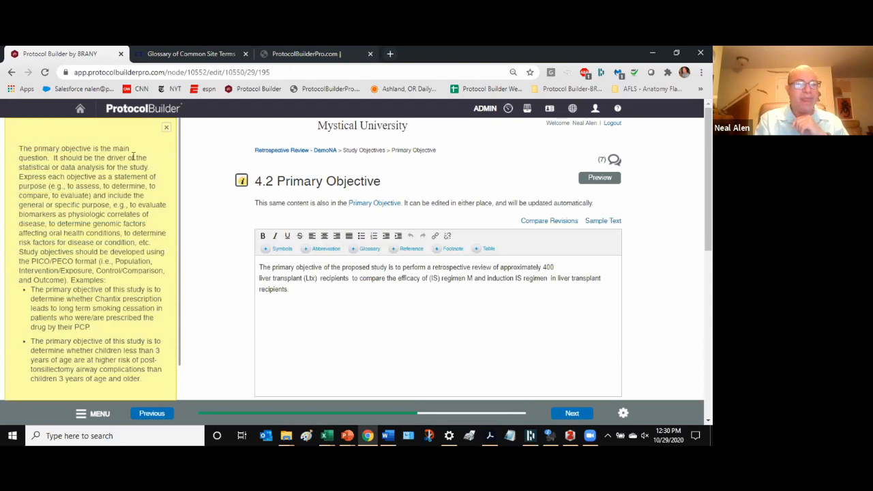
{"action": "scroll", "coordinate": [133, 157], "scroll_direction": "down", "scroll_amount": 4}
{"action": "scroll", "coordinate": [208, 180], "scroll_direction": "up", "scroll_amount": 4}
{"action": "scroll", "coordinate": [278, 269], "scroll_direction": "down", "scroll_amount": 2}
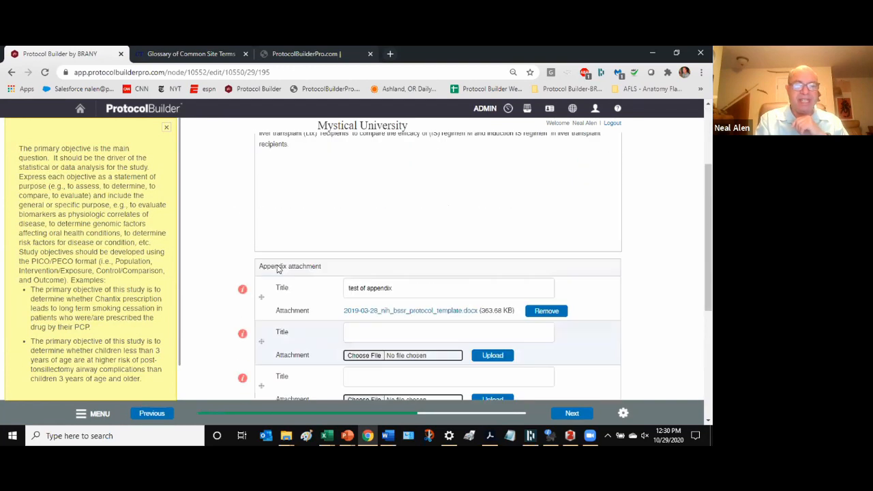
{"action": "scroll", "coordinate": [278, 270], "scroll_direction": "down", "scroll_amount": 3}
{"action": "scroll", "coordinate": [275, 279], "scroll_direction": "up", "scroll_amount": 6}
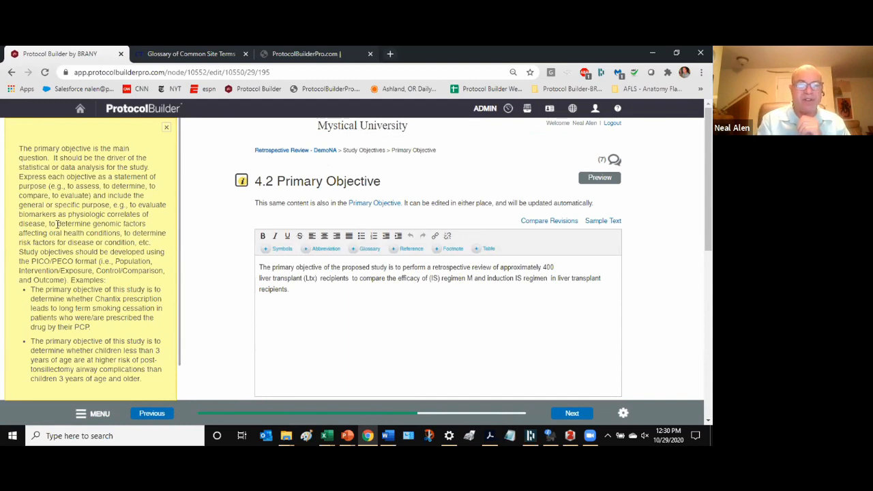
{"action": "scroll", "coordinate": [193, 235], "scroll_direction": "down", "scroll_amount": 3}
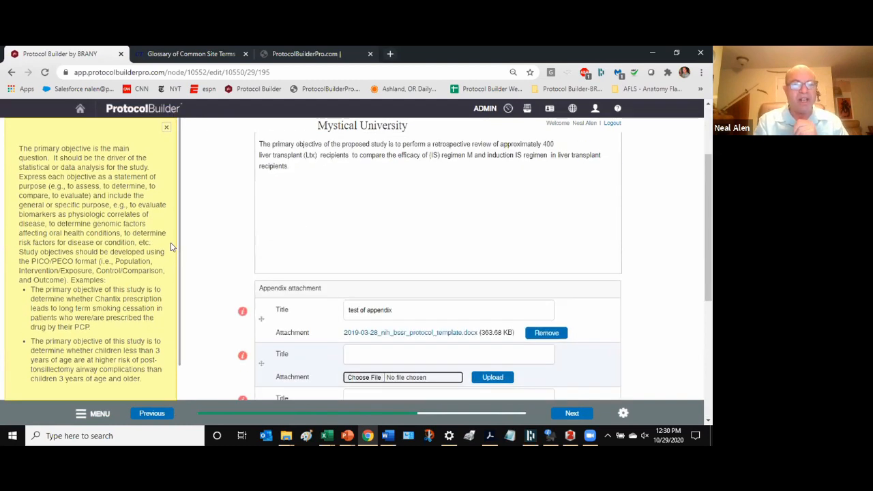
{"action": "scroll", "coordinate": [211, 221], "scroll_direction": "up", "scroll_amount": 3}
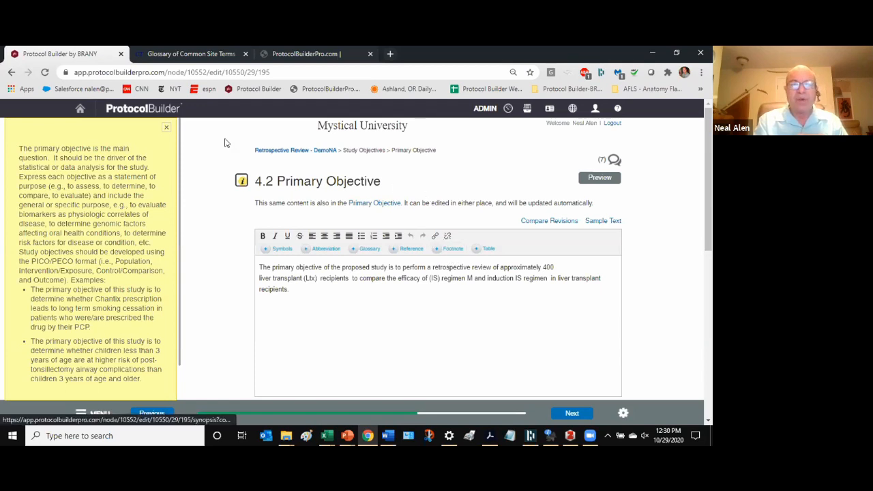
{"action": "left_click", "coordinate": [166, 126]}
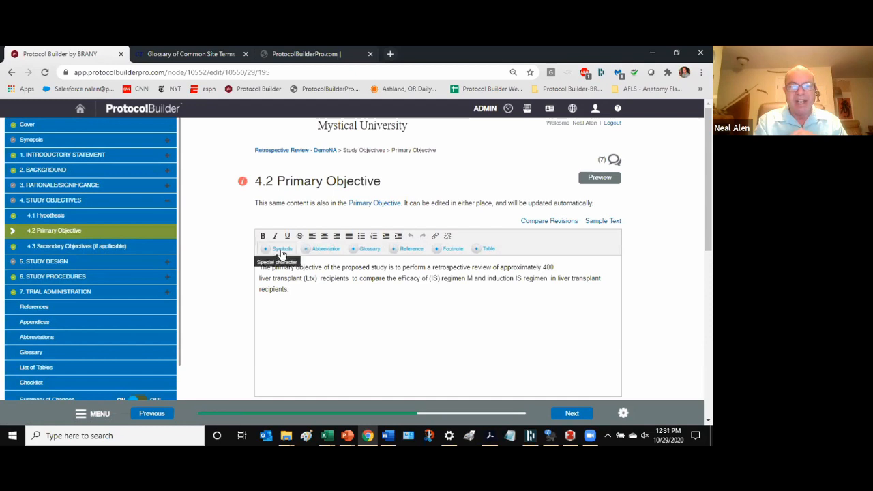
- Insert the special character à after 'recipients.' in the primary objective text
{"action": "left_click", "coordinate": [298, 288]}
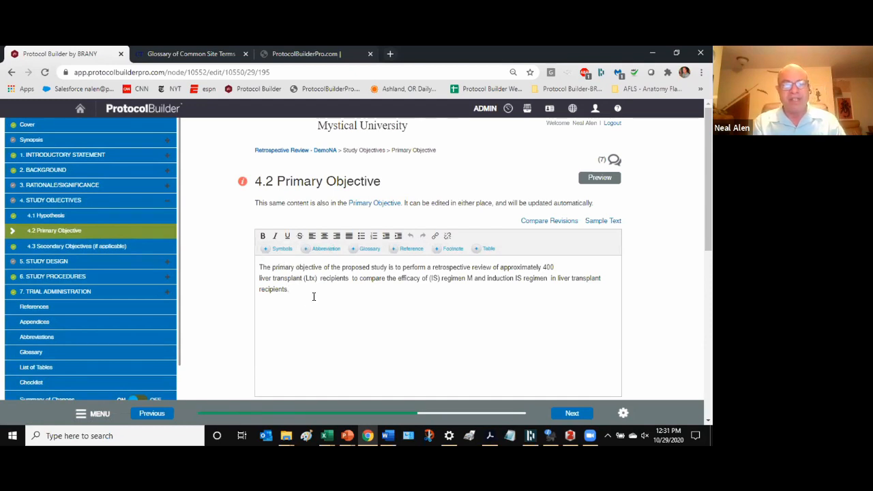
{"action": "left_click", "coordinate": [282, 250]}
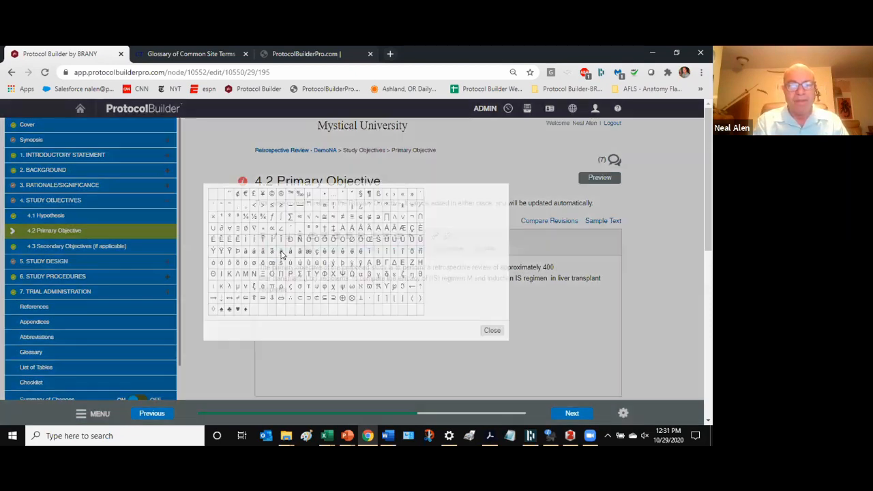
{"action": "left_click", "coordinate": [280, 253]}
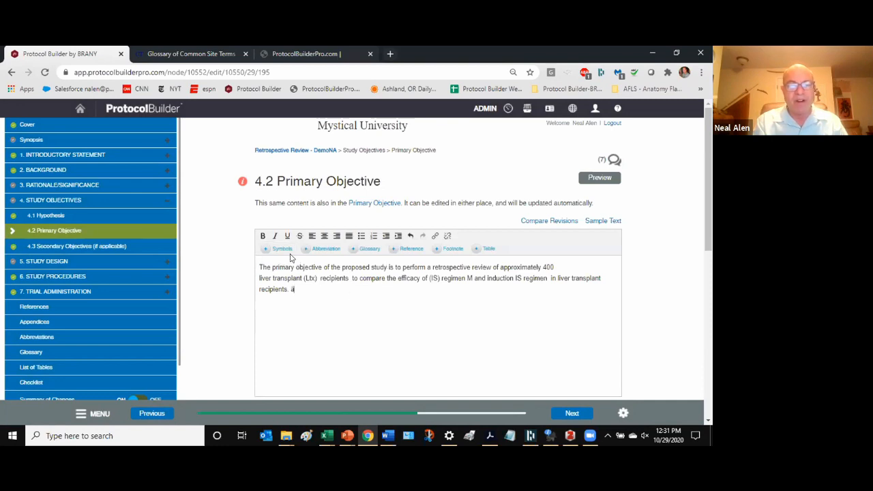
{"action": "left_click", "coordinate": [282, 250]}
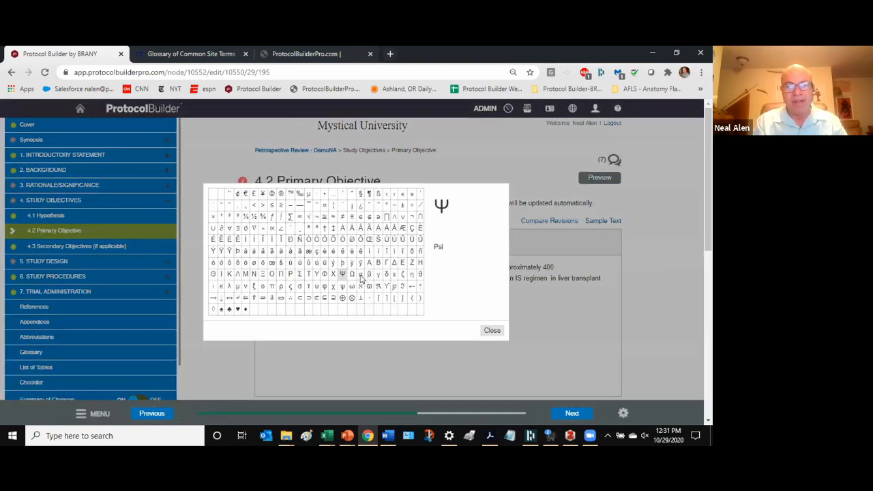
{"action": "left_click", "coordinate": [490, 330]}
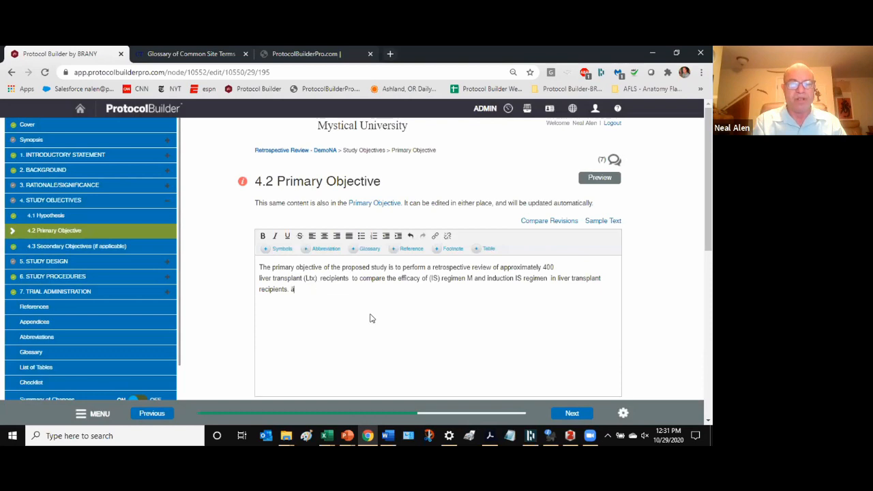
- Select 'tx' inside (Ltx) to define it as an abbreviation
{"action": "left_click_drag", "start_coordinate": [304, 277], "coordinate": [311, 277]}
{"action": "left_click", "coordinate": [313, 277]}
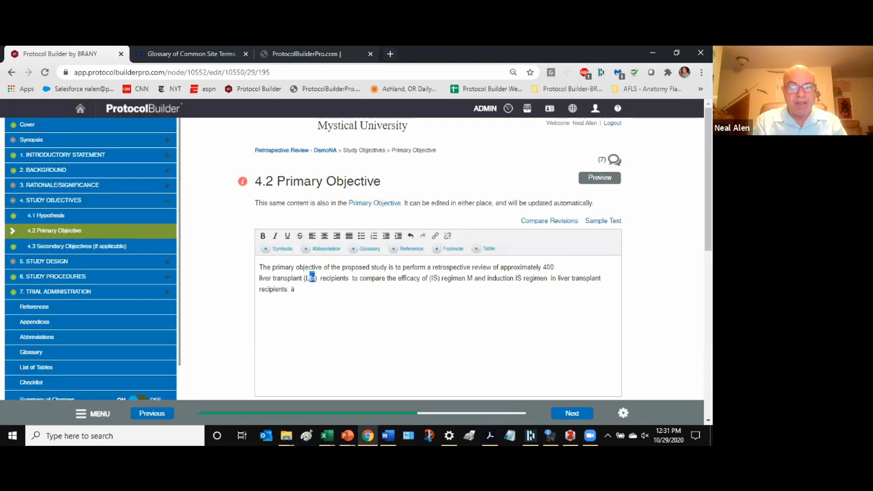
{"action": "left_click", "coordinate": [324, 250]}
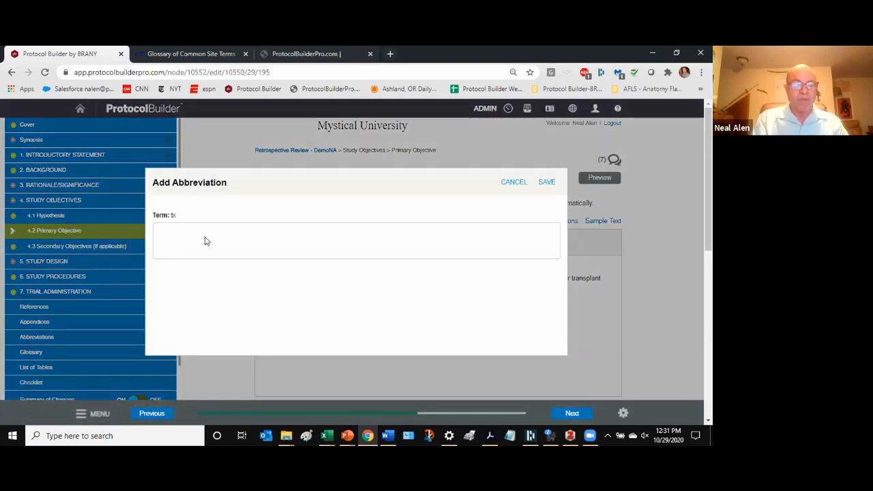
- Save 'Long term change' as the meaning of tx, then select the word 'induction'
{"action": "left_click", "coordinate": [206, 240]}
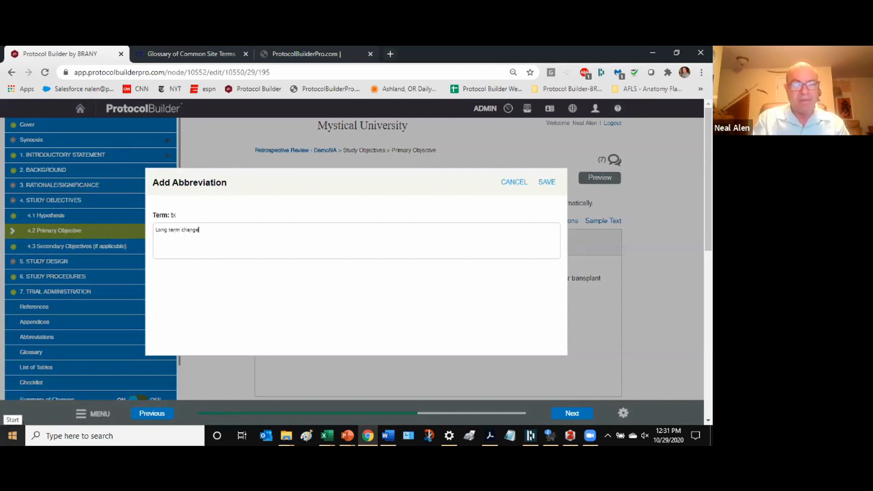
{"action": "left_click", "coordinate": [545, 184]}
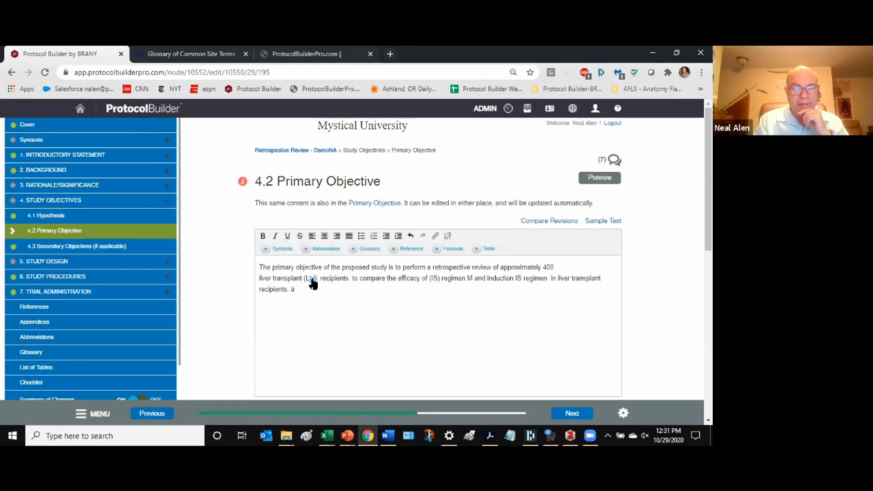
{"action": "mouse_move", "coordinate": [310, 284]}
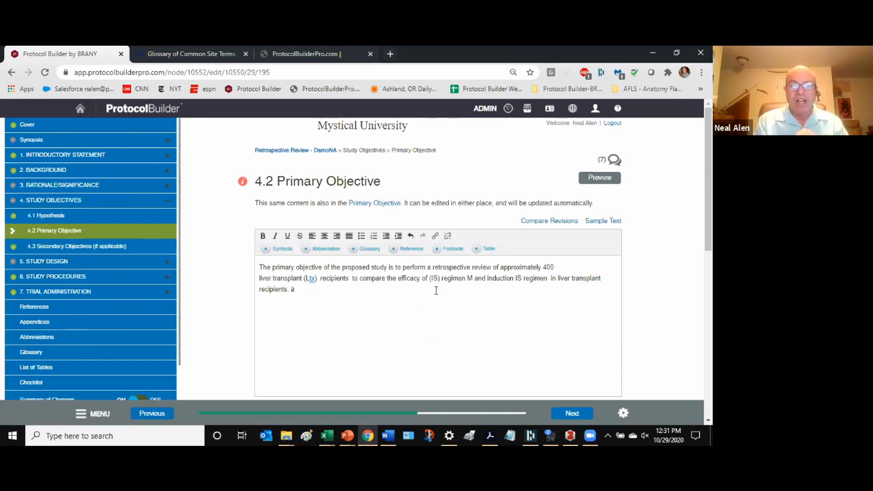
{"action": "left_click_drag", "start_coordinate": [486, 277], "coordinate": [511, 273]}
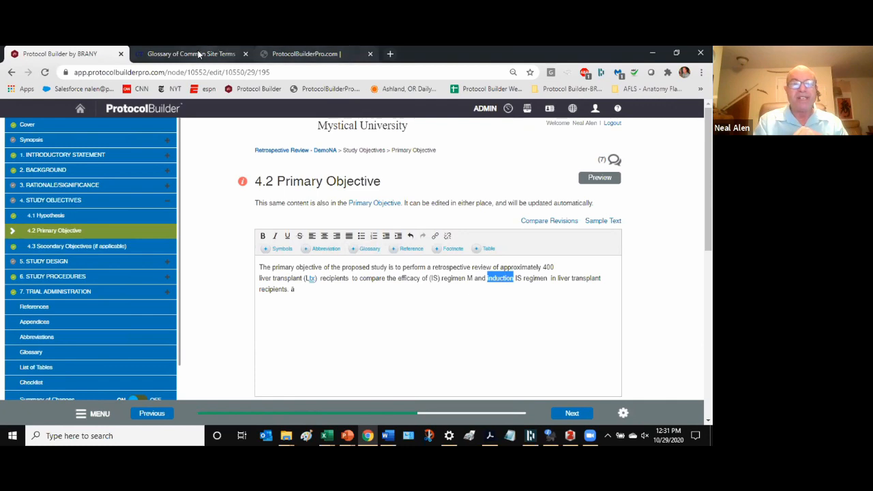
- Copy the All-cause mortality definition from the ClinicalTrials.gov glossary and return to Protocol Builder
{"action": "left_click", "coordinate": [199, 55]}
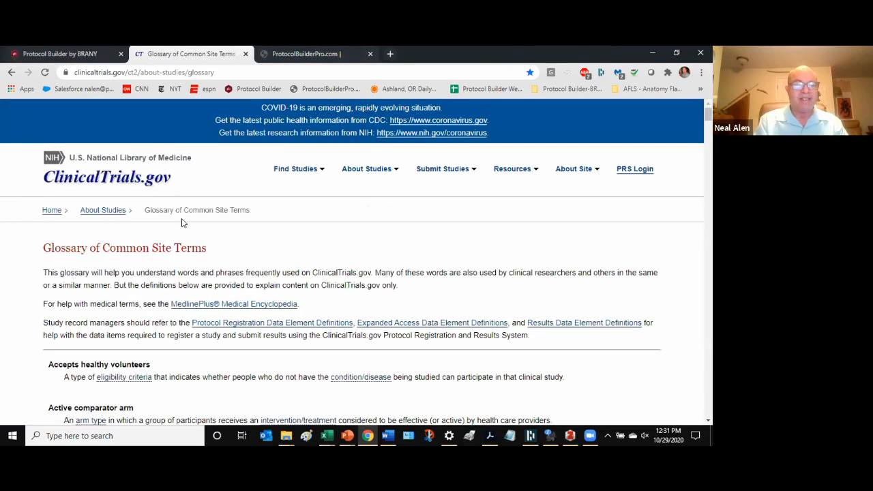
{"action": "scroll", "coordinate": [182, 222], "scroll_direction": "down", "scroll_amount": 3}
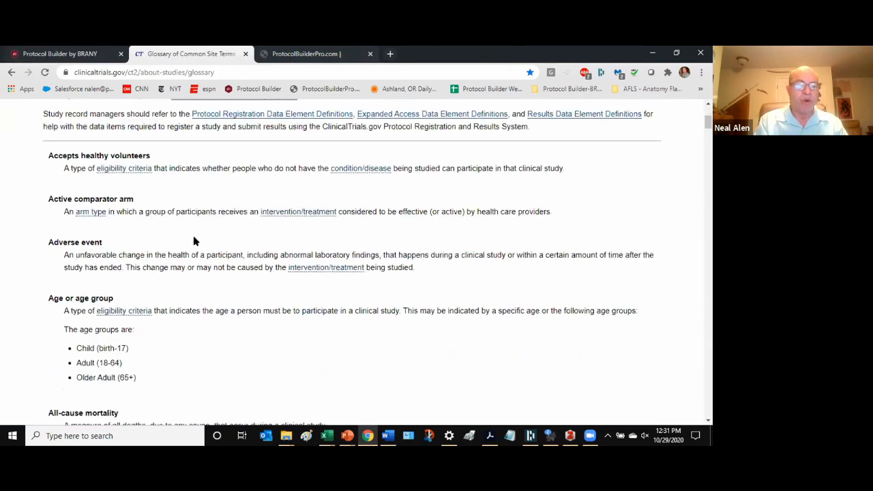
{"action": "scroll", "coordinate": [287, 246], "scroll_direction": "down", "scroll_amount": 2}
{"action": "left_click_drag", "start_coordinate": [332, 216], "coordinate": [19, 231]}
{"action": "key", "text": "ctrl+c"}
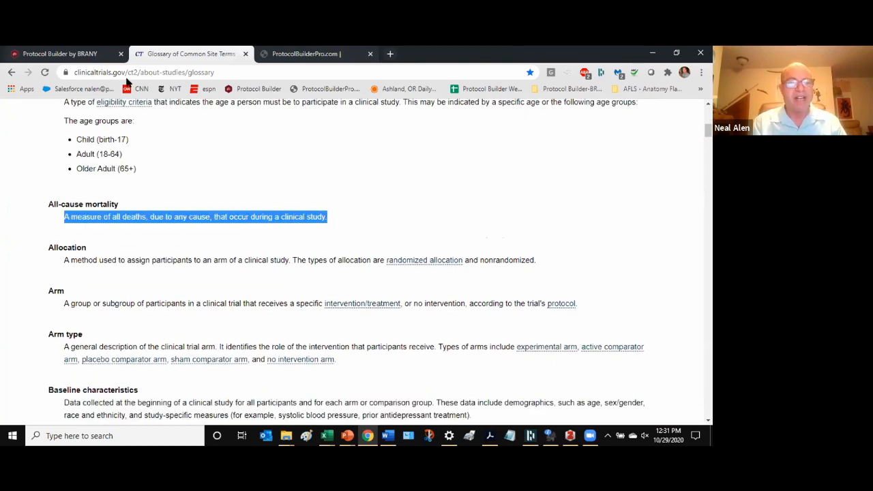
{"action": "left_click", "coordinate": [43, 54]}
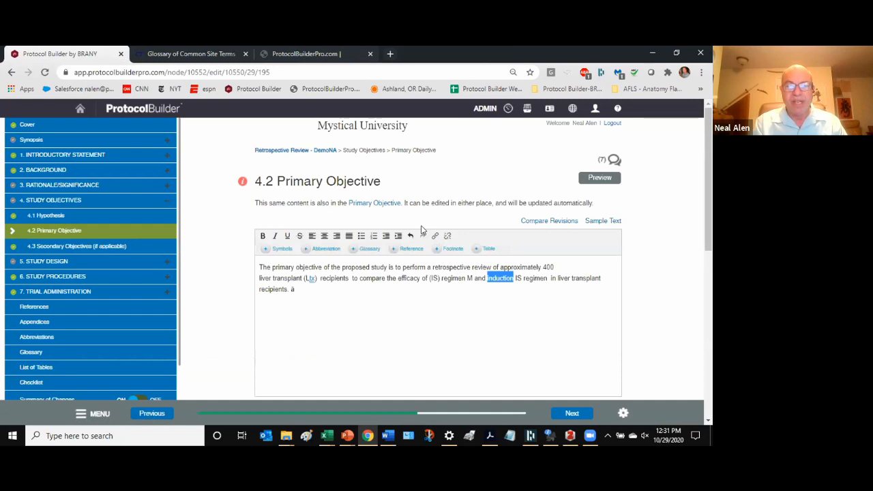
- Tag 'induction' as a glossary term using the pasted all-cause mortality definition
{"action": "left_click", "coordinate": [411, 249]}
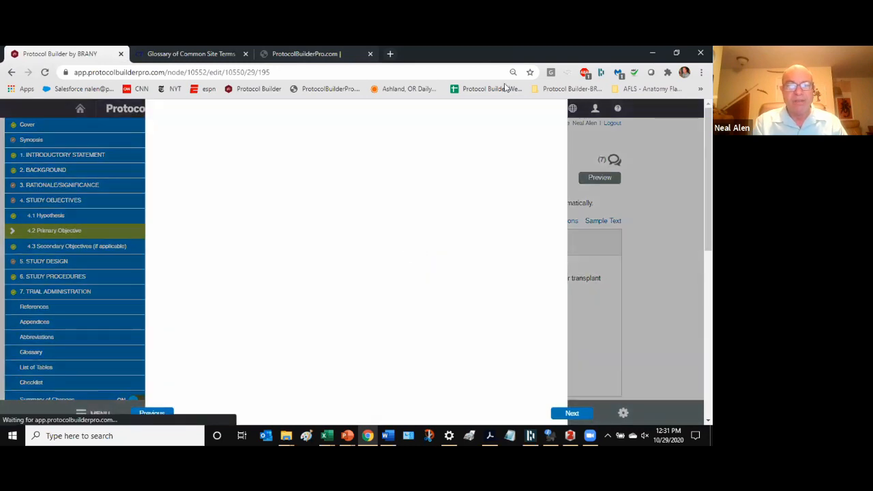
{"action": "left_click", "coordinate": [545, 116]}
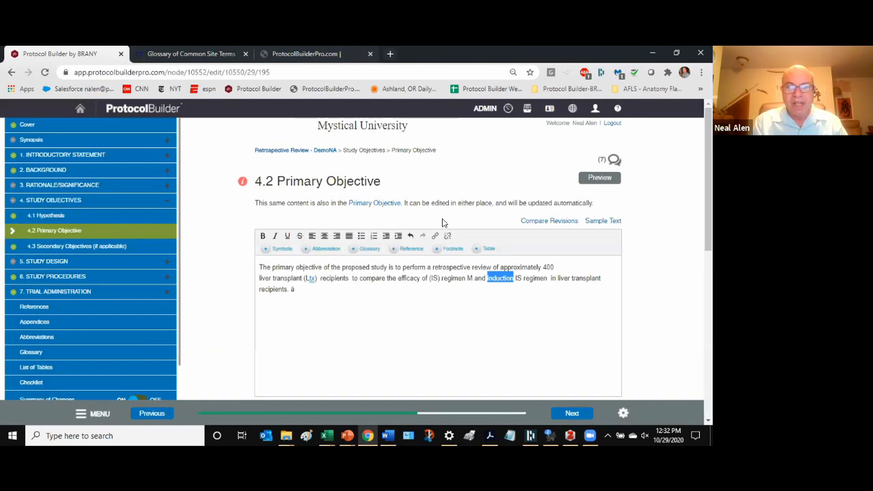
{"action": "left_click", "coordinate": [414, 248]}
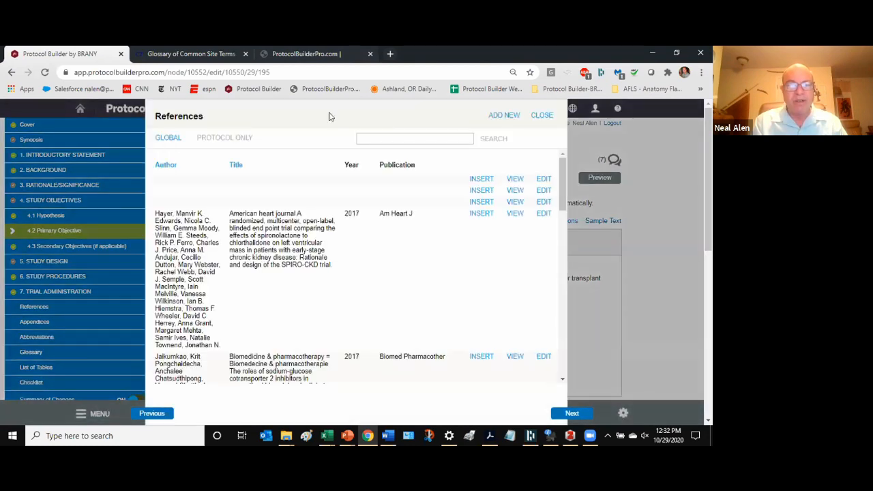
{"action": "left_click", "coordinate": [546, 116]}
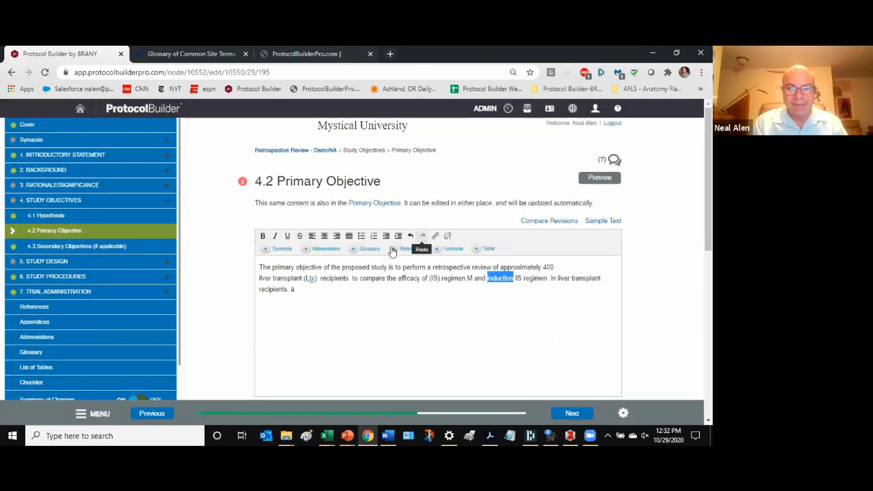
{"action": "left_click", "coordinate": [372, 248]}
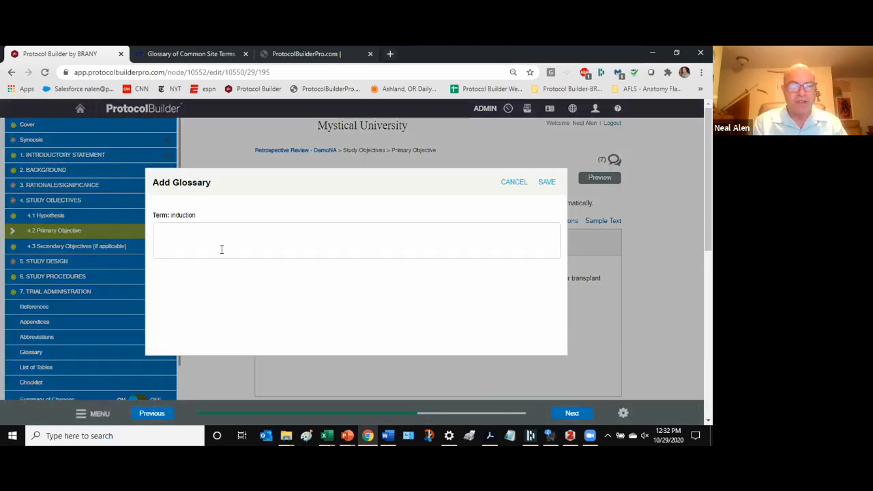
{"action": "key", "text": "ctrl+v"}
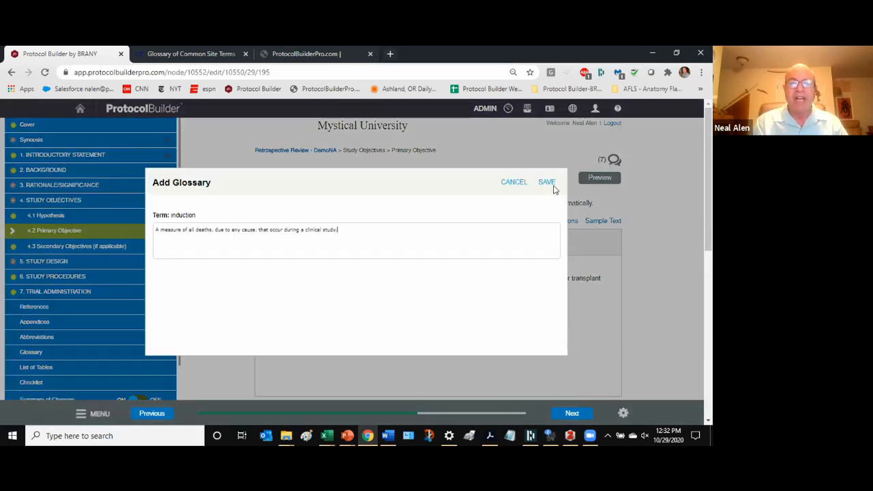
{"action": "right_click", "coordinate": [361, 236]}
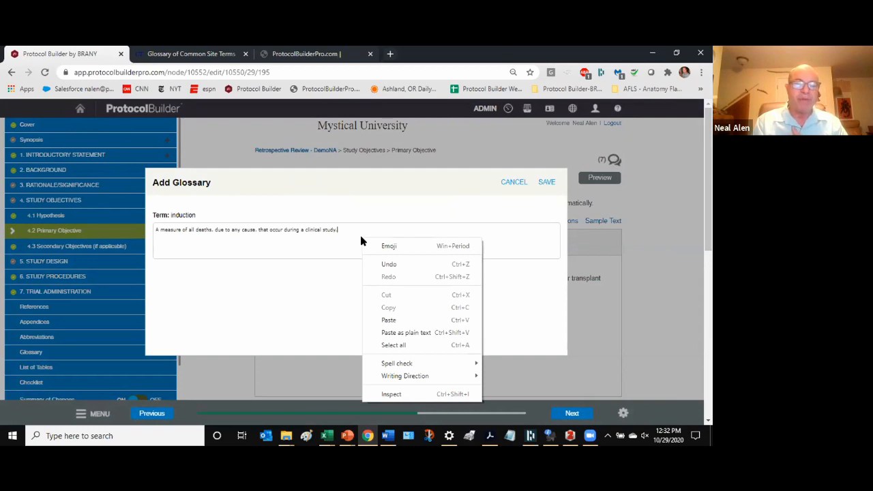
{"action": "left_click", "coordinate": [546, 183]}
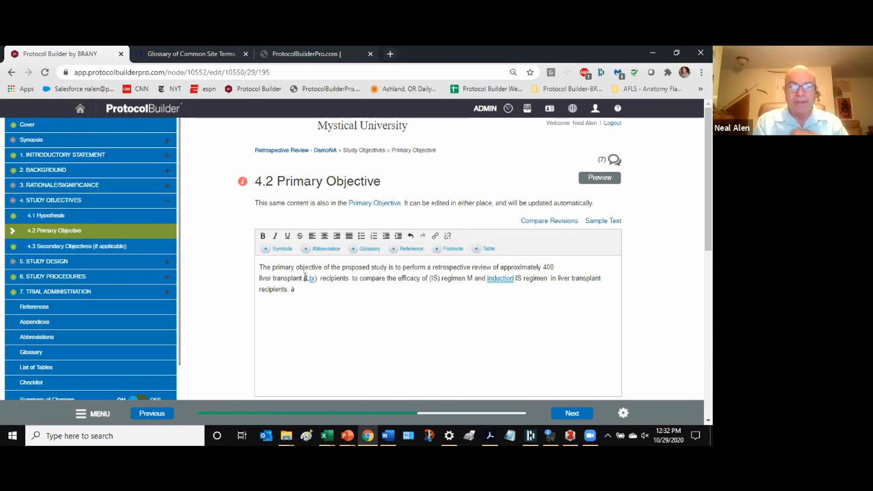
- Open the Primary Objective's References list, starting and then cancelling a new reference entry
{"action": "left_click", "coordinate": [414, 252]}
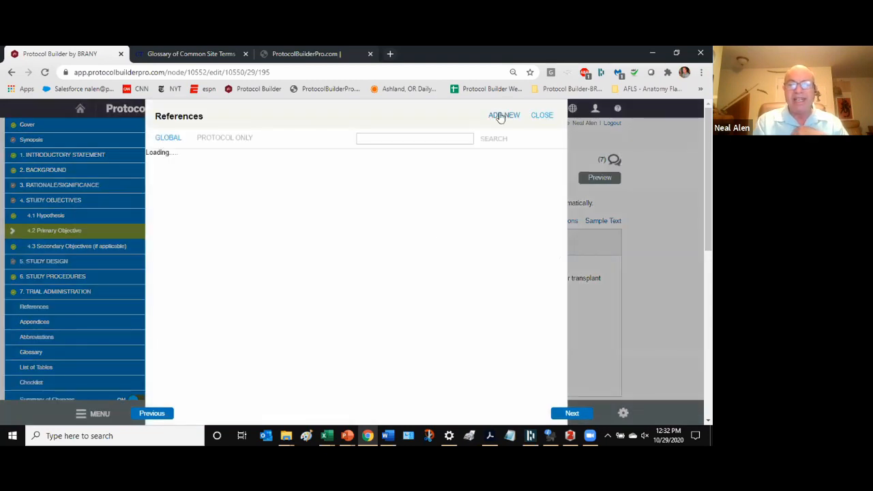
{"action": "left_click", "coordinate": [502, 113]}
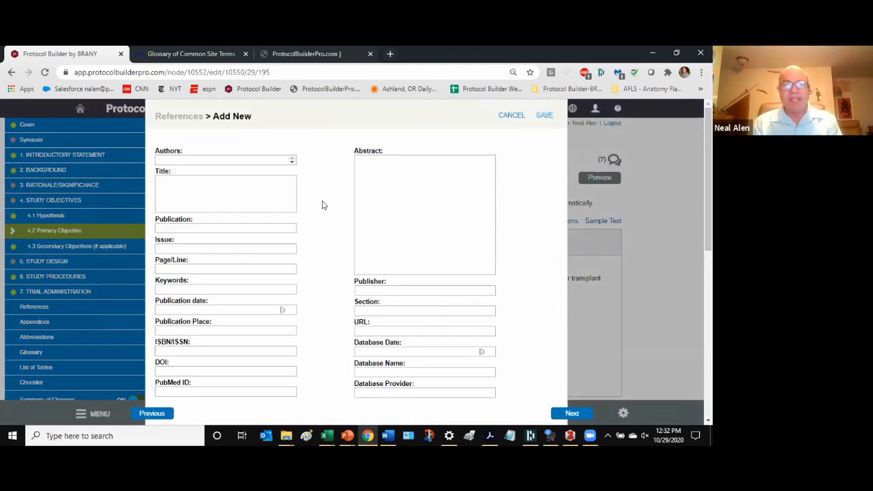
{"action": "left_click", "coordinate": [513, 116]}
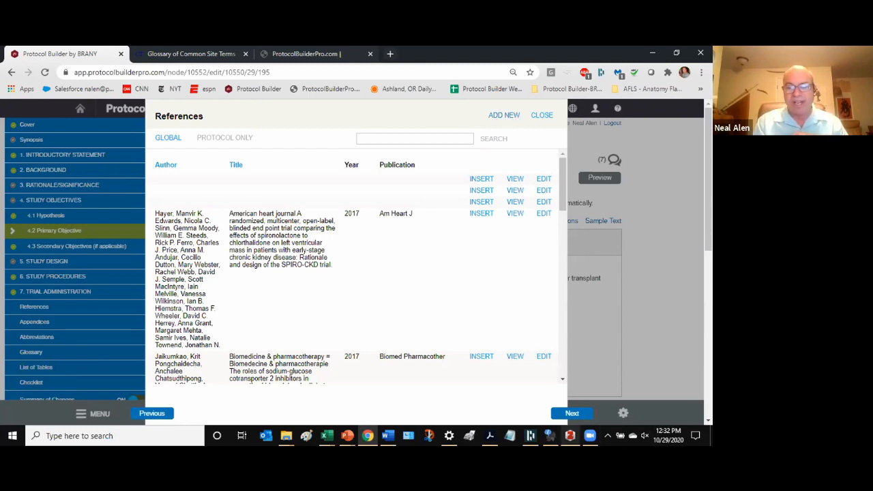
- Close the References panel and open Export Collection for Zotero's 'diabeties citations 12-8-2017' collection
{"action": "mouse_move", "coordinate": [570, 435]}
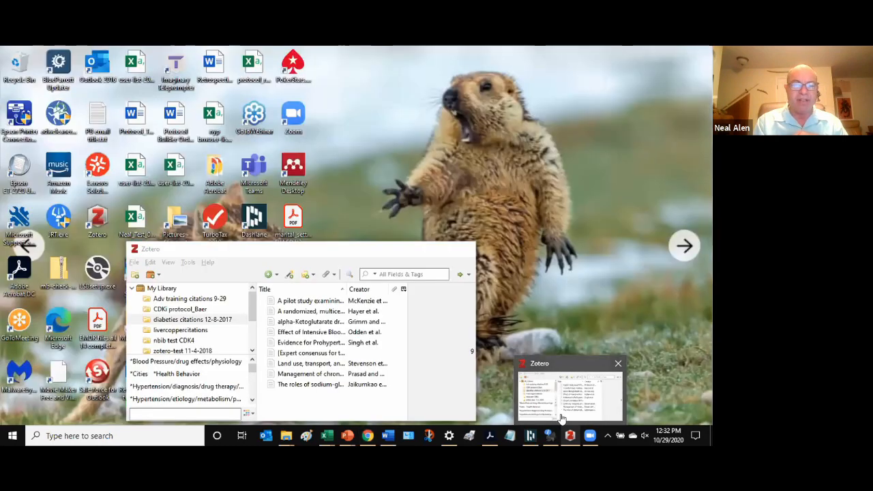
{"action": "left_click", "coordinate": [561, 417]}
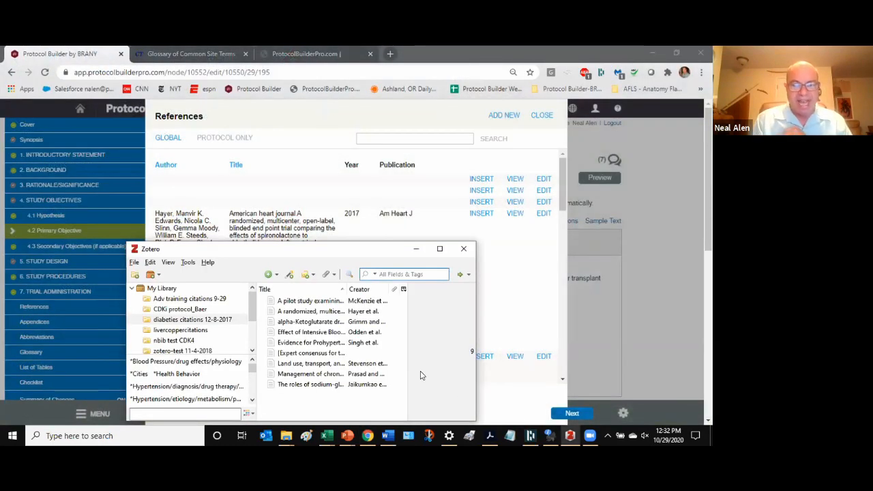
{"action": "left_click", "coordinate": [543, 117]}
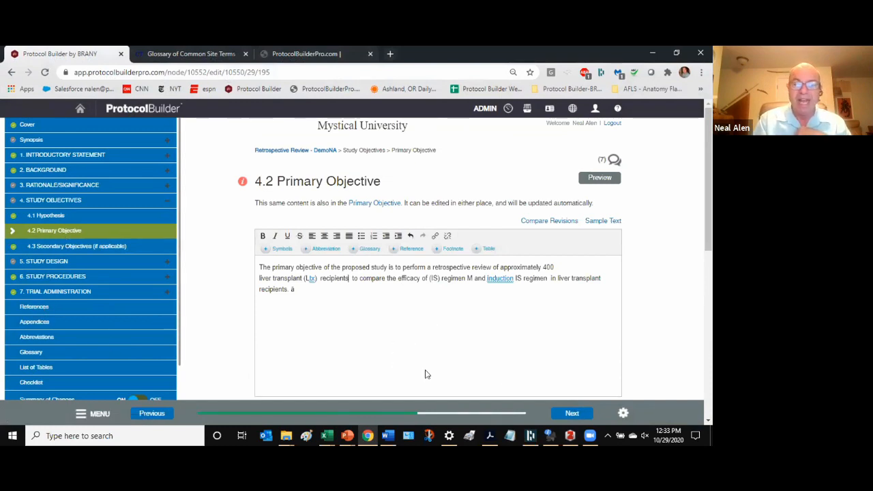
{"action": "left_click", "coordinate": [570, 435]}
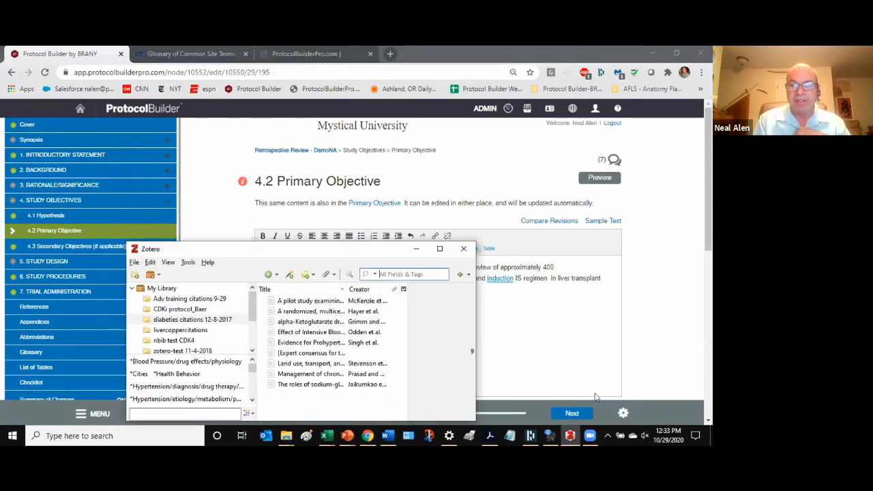
{"action": "left_click", "coordinate": [189, 320]}
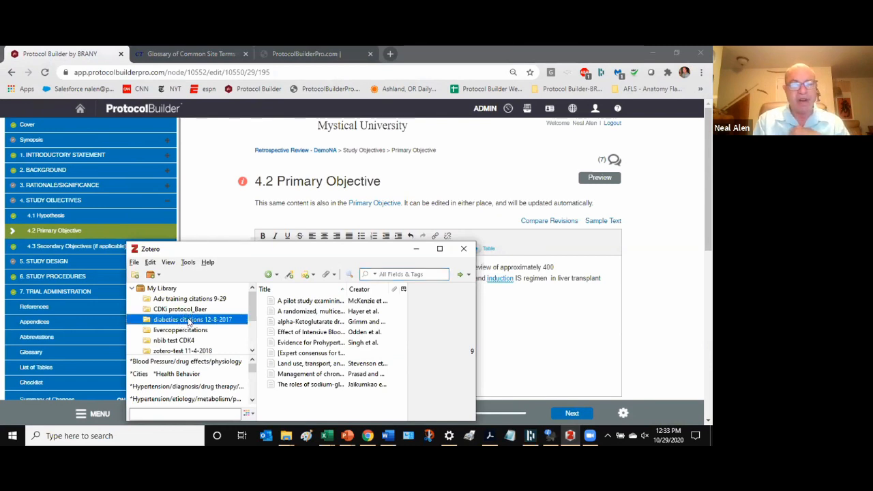
{"action": "right_click", "coordinate": [191, 324]}
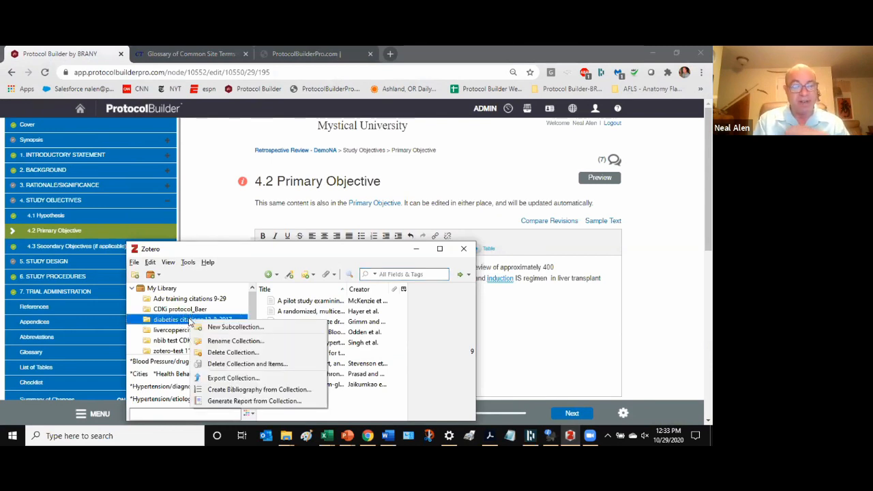
{"action": "left_click", "coordinate": [232, 377]}
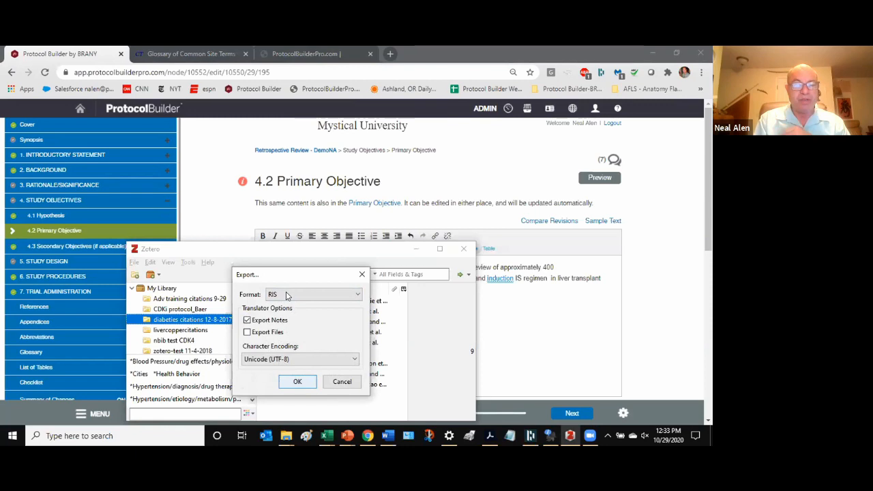
- Dismiss the export settings, close Zotero, and cancel leaving the unsaved Primary Objective page
{"action": "left_click", "coordinate": [362, 274]}
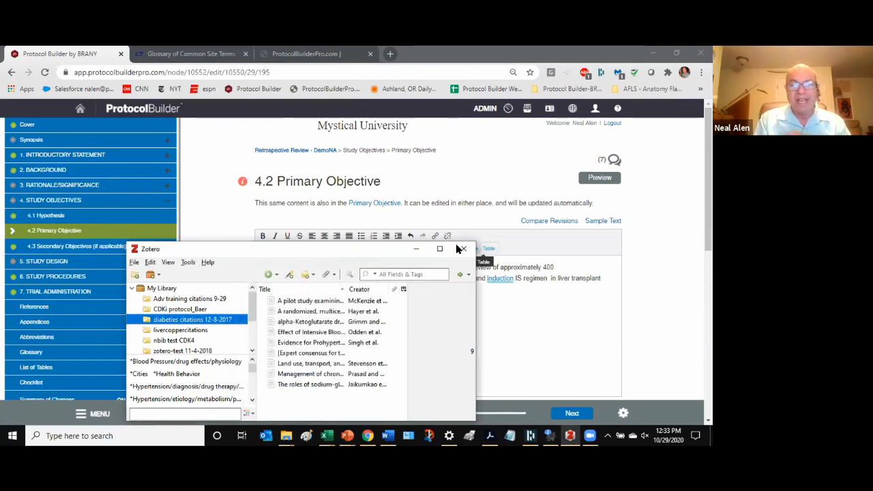
{"action": "left_click", "coordinate": [463, 248]}
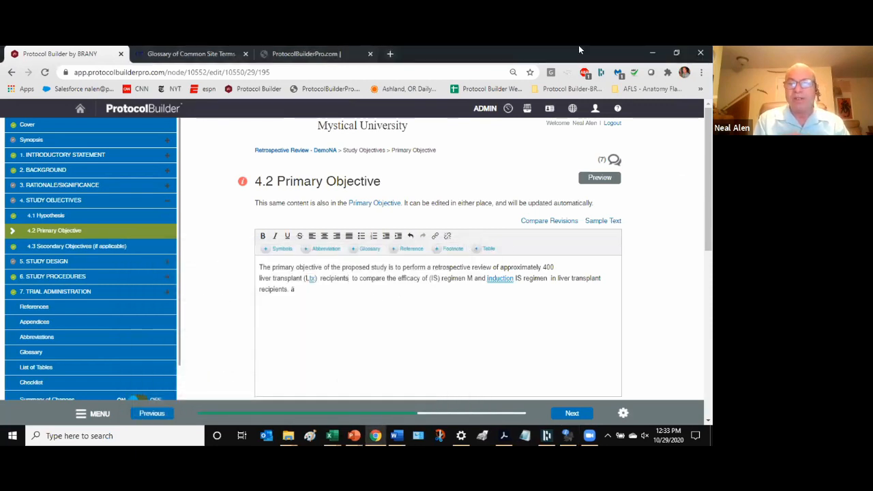
{"action": "left_click", "coordinate": [595, 108]}
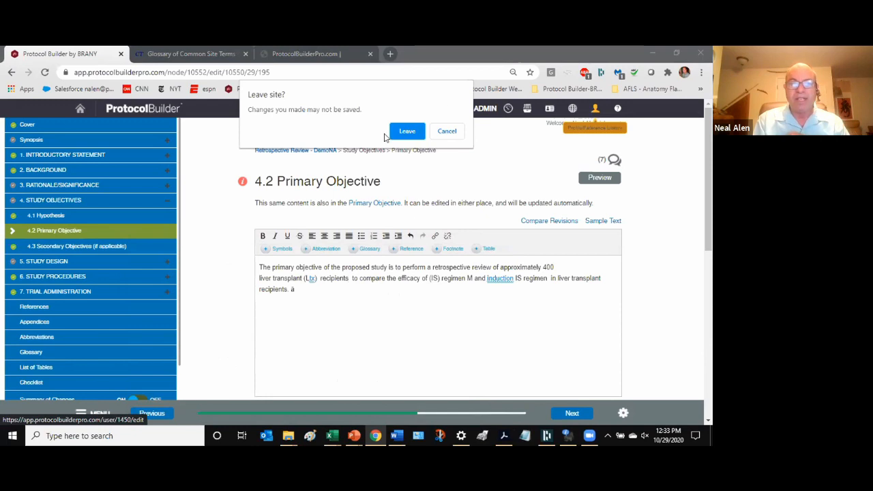
{"action": "left_click", "coordinate": [447, 131]}
{"action": "scroll", "coordinate": [655, 298], "scroll_direction": "down", "scroll_amount": 10}
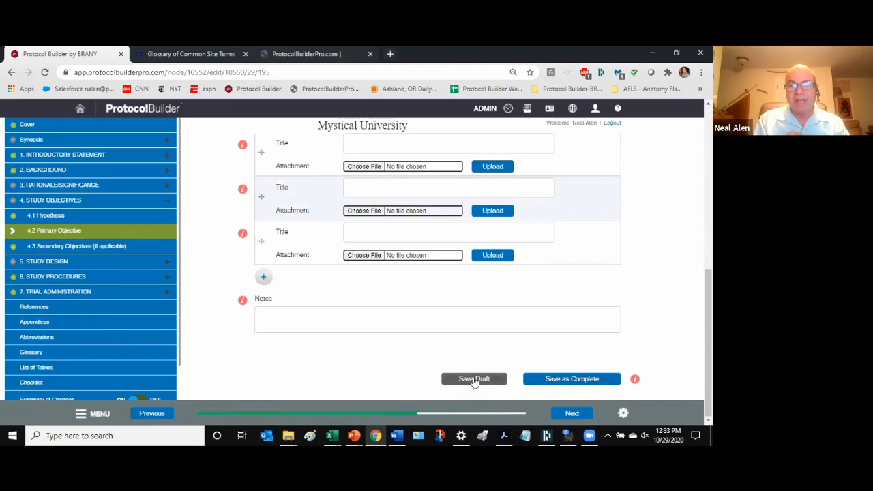
- Save the Primary Objective as a draft and write the notification note 'Please look a'
{"action": "left_click", "coordinate": [474, 380]}
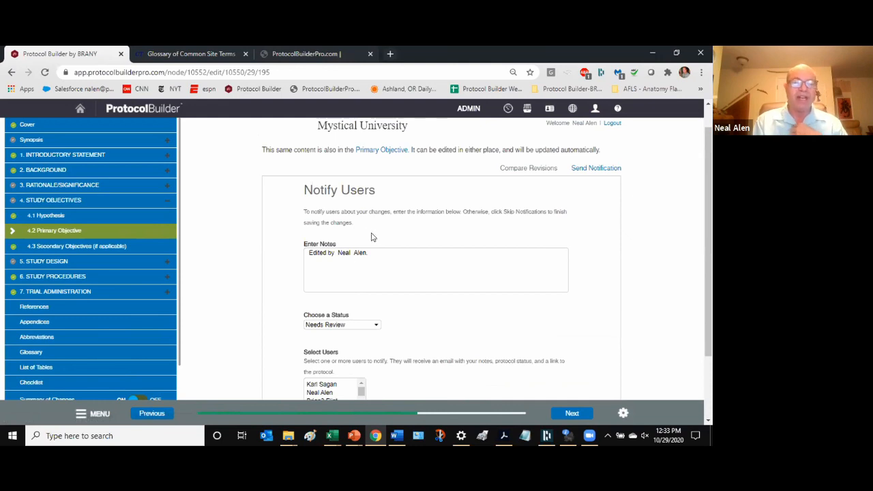
{"action": "scroll", "coordinate": [375, 234], "scroll_direction": "down", "scroll_amount": 1}
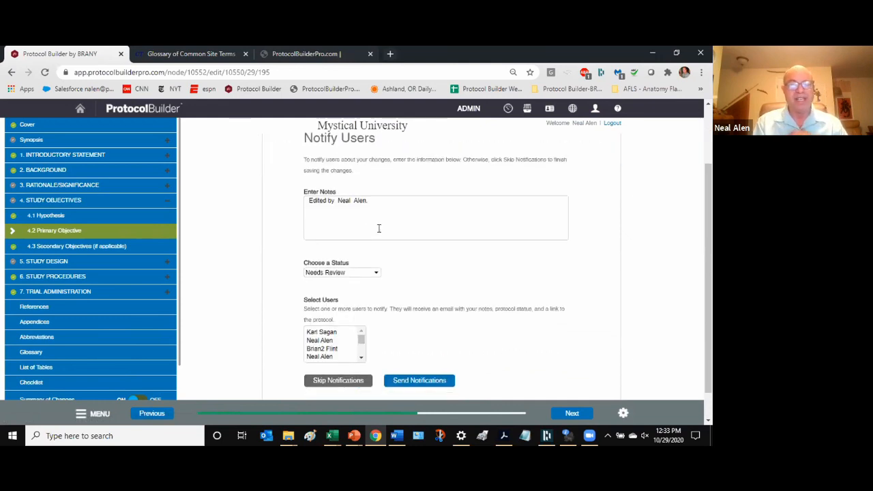
{"action": "scroll", "coordinate": [381, 227], "scroll_direction": "up", "scroll_amount": 1}
{"action": "left_click", "coordinate": [381, 253]}
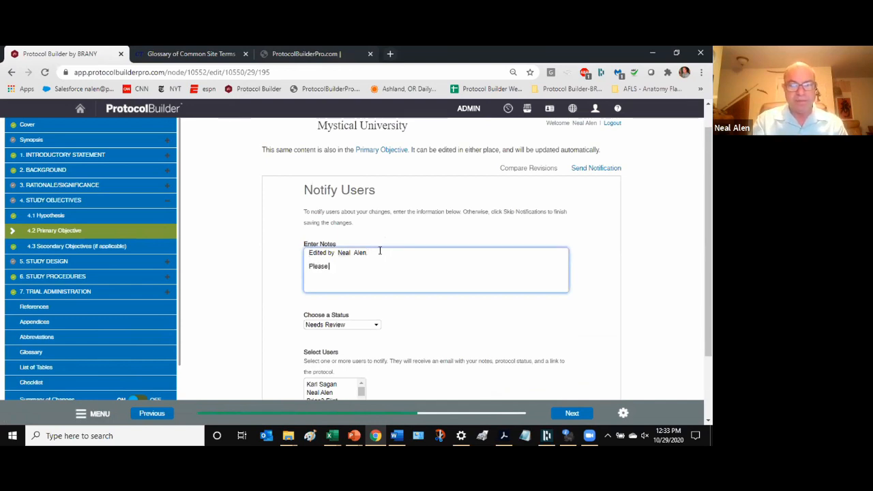
{"action": "type", "text": "Please look at my edits."}
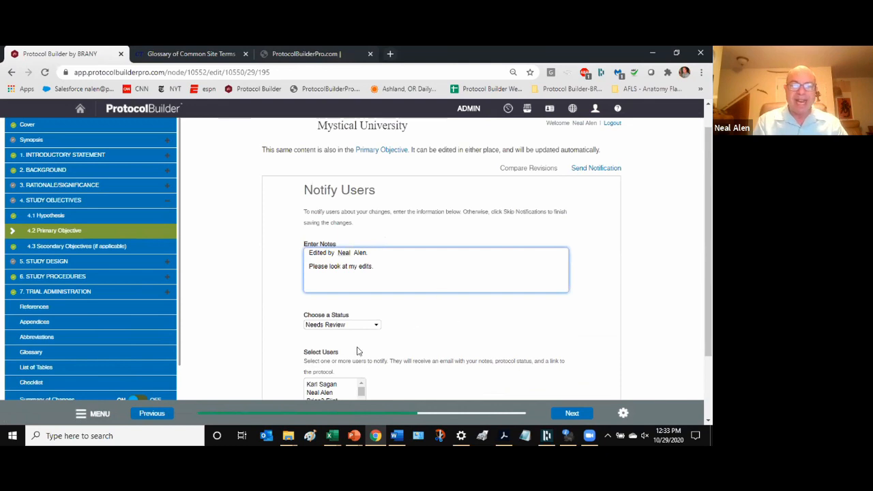
- Choose the reviewers to notify in the Select Users list
{"action": "scroll", "coordinate": [359, 351], "scroll_direction": "down", "scroll_amount": 2}
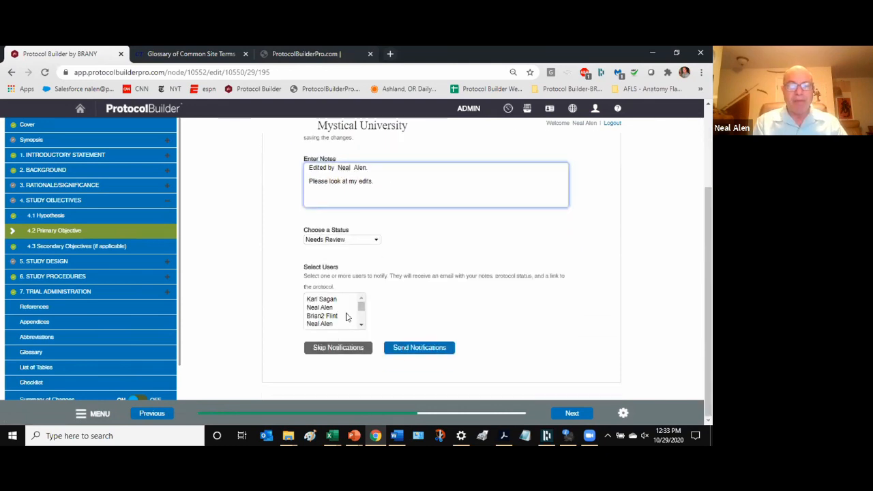
{"action": "left_click", "coordinate": [327, 309]}
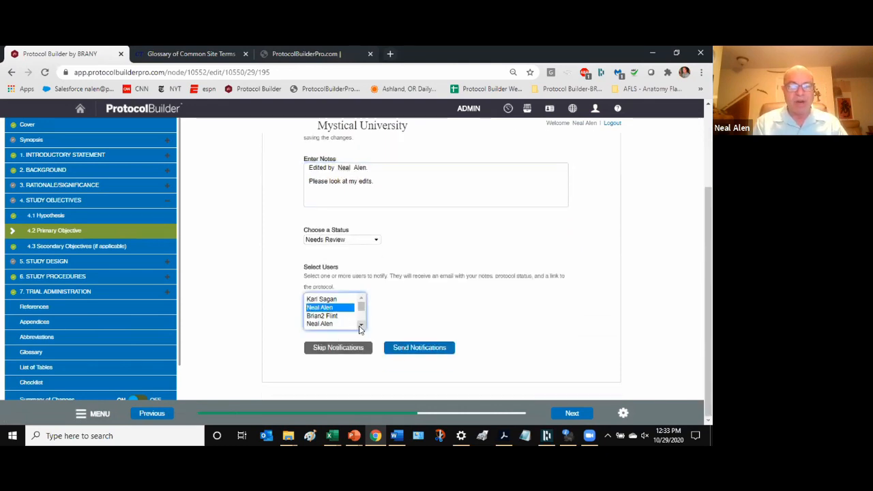
{"action": "left_click", "coordinate": [361, 325]}
{"action": "left_click", "coordinate": [323, 312]}
{"action": "left_click", "coordinate": [332, 321], "text": "ctrl"}
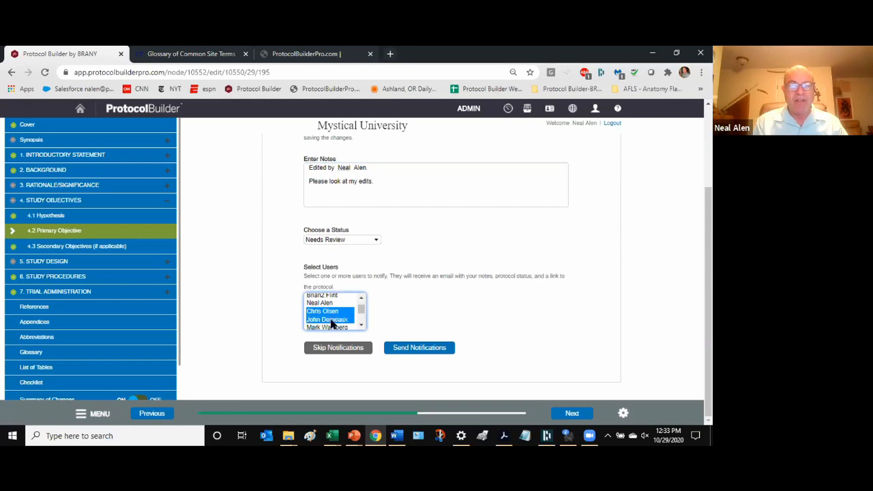
{"action": "left_click_drag", "start_coordinate": [332, 323], "coordinate": [333, 323]}
{"action": "left_click", "coordinate": [326, 309], "text": "ctrl"}
{"action": "left_click", "coordinate": [340, 301]}
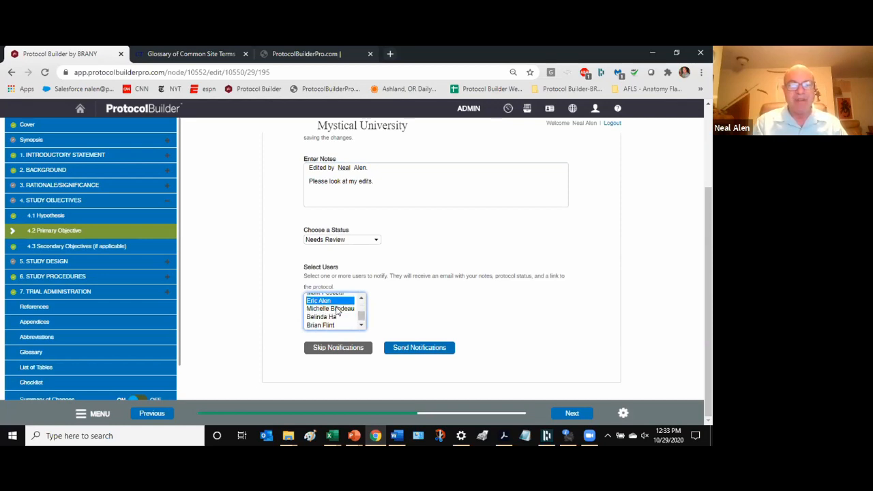
{"action": "left_click", "coordinate": [324, 318], "text": "ctrl"}
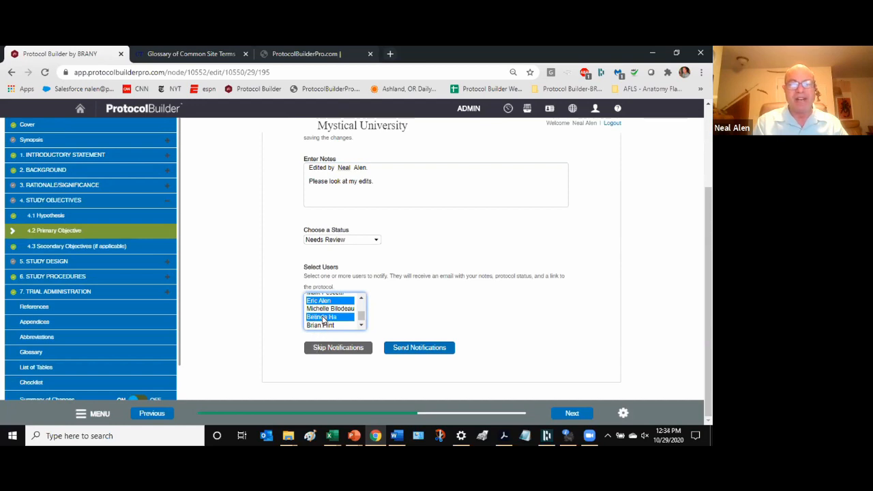
- Send the notifications and check the confirmation messages
{"action": "left_click", "coordinate": [412, 348]}
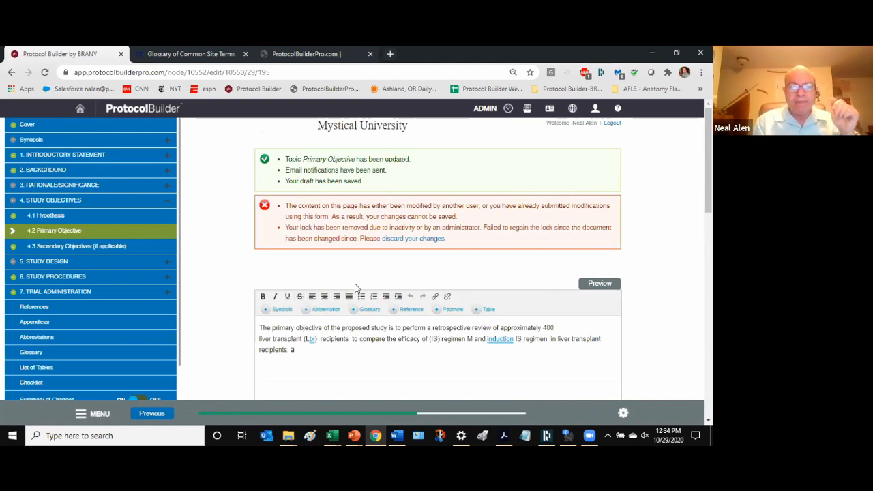
{"action": "scroll", "coordinate": [356, 287], "scroll_direction": "down", "scroll_amount": 2}
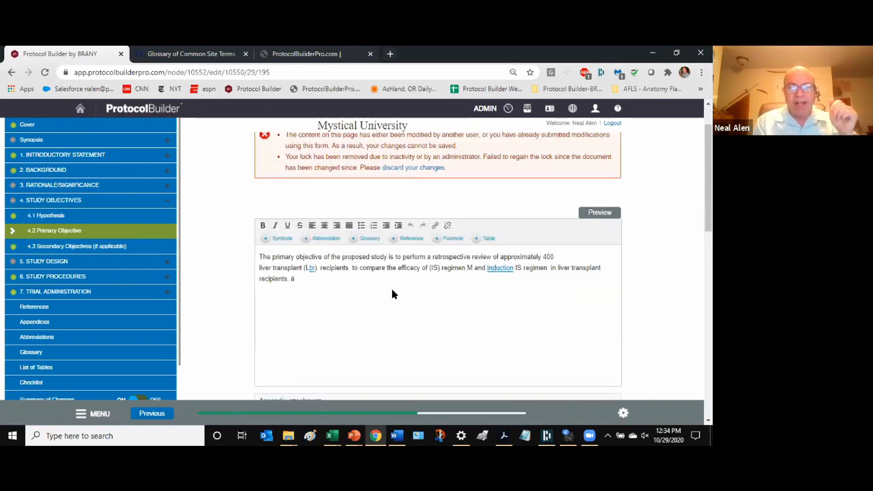
{"action": "scroll", "coordinate": [400, 253], "scroll_direction": "down", "scroll_amount": 2}
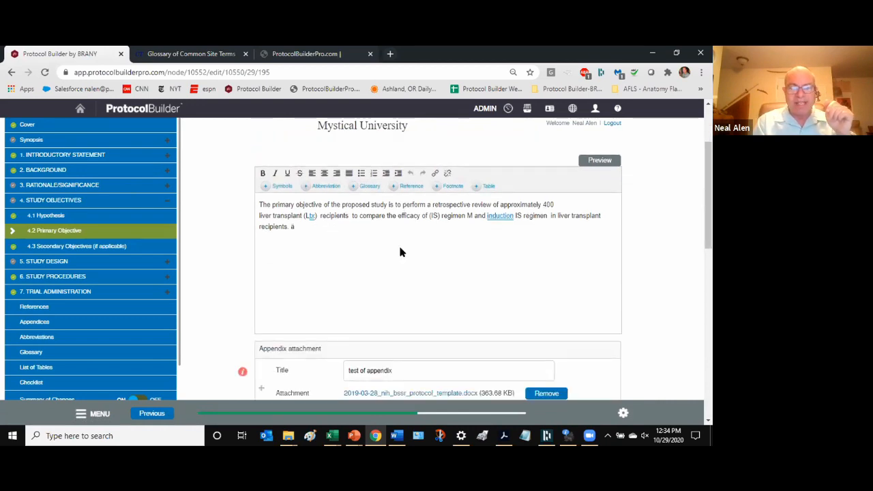
{"action": "scroll", "coordinate": [400, 253], "scroll_direction": "up", "scroll_amount": 2}
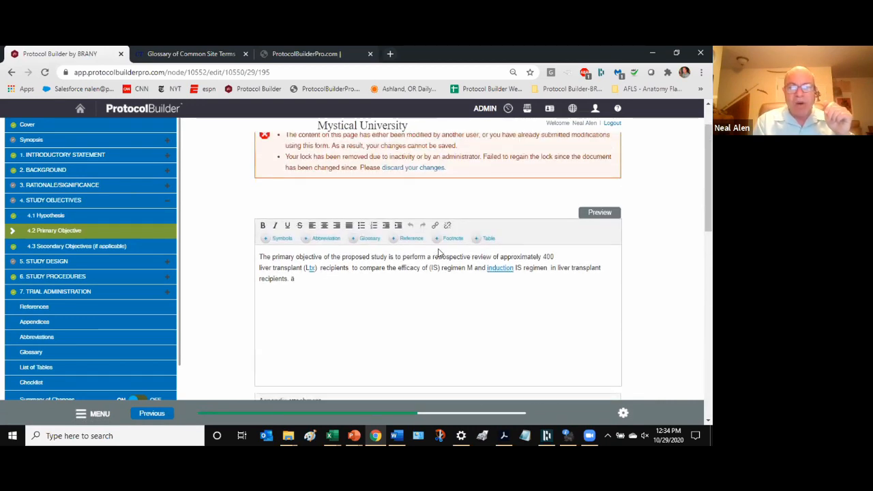
- Leave the editor for the user profile and show its References section
{"action": "left_click", "coordinate": [594, 111]}
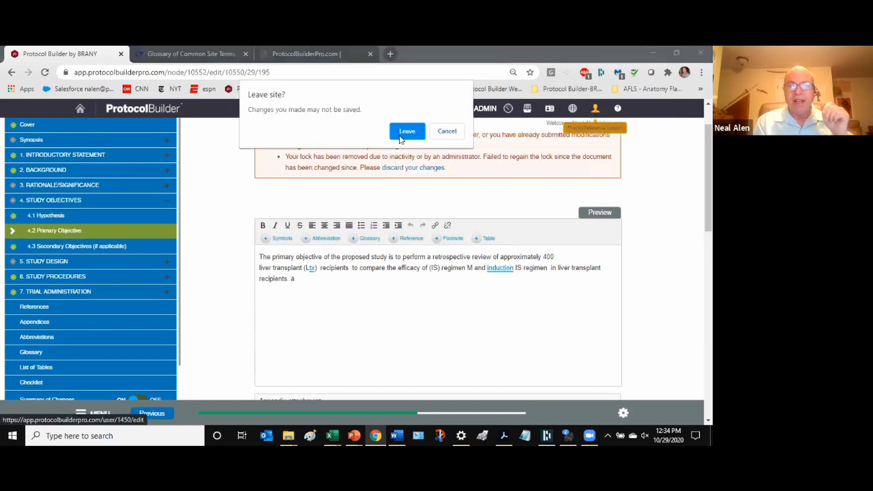
{"action": "left_click", "coordinate": [407, 132]}
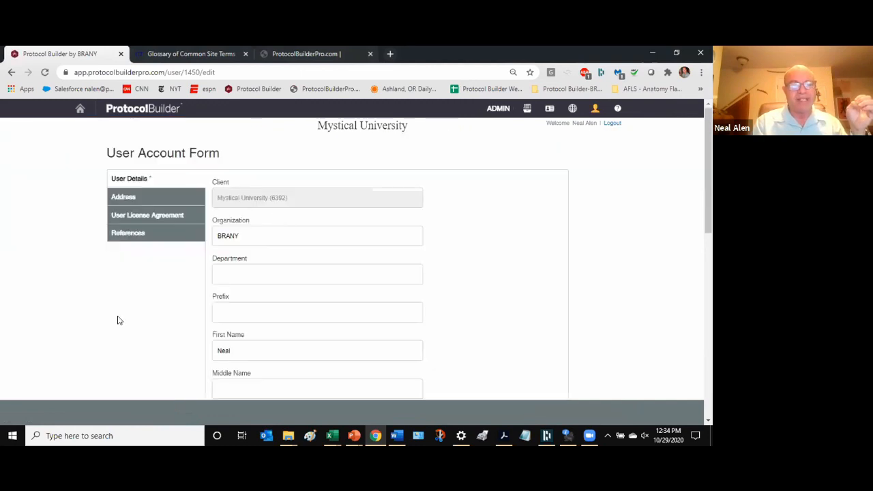
{"action": "left_click", "coordinate": [133, 236]}
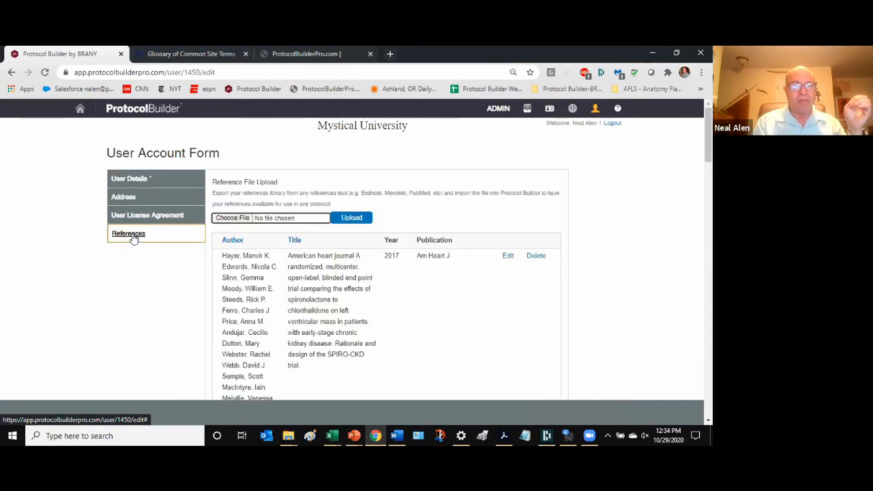
- Browse to Sample Reference Files and pick livercoppercitations.ris, then close the file picker without uploading
{"action": "left_click", "coordinate": [235, 218]}
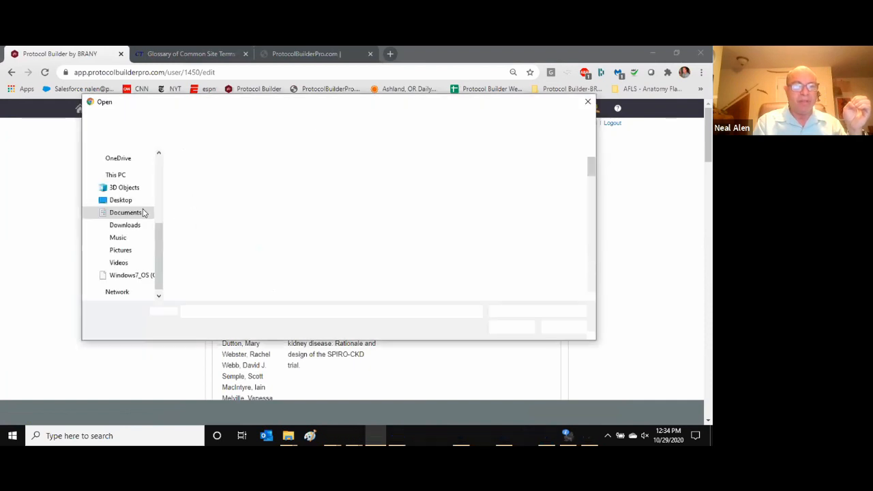
{"action": "left_click", "coordinate": [259, 120]}
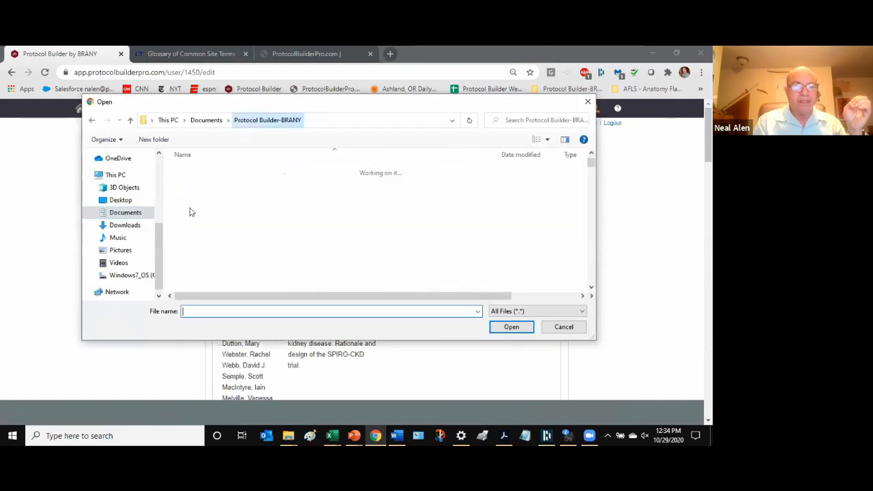
{"action": "scroll", "coordinate": [208, 244], "scroll_direction": "down", "scroll_amount": 5}
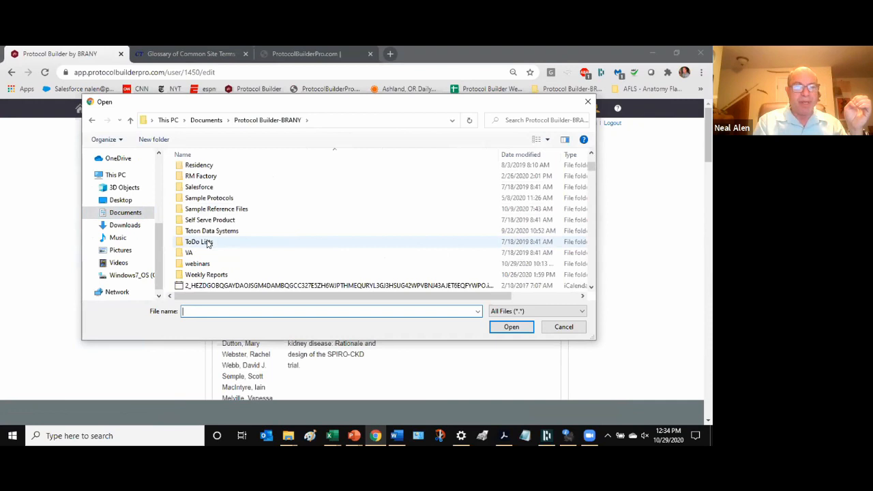
{"action": "double_click", "coordinate": [208, 210]}
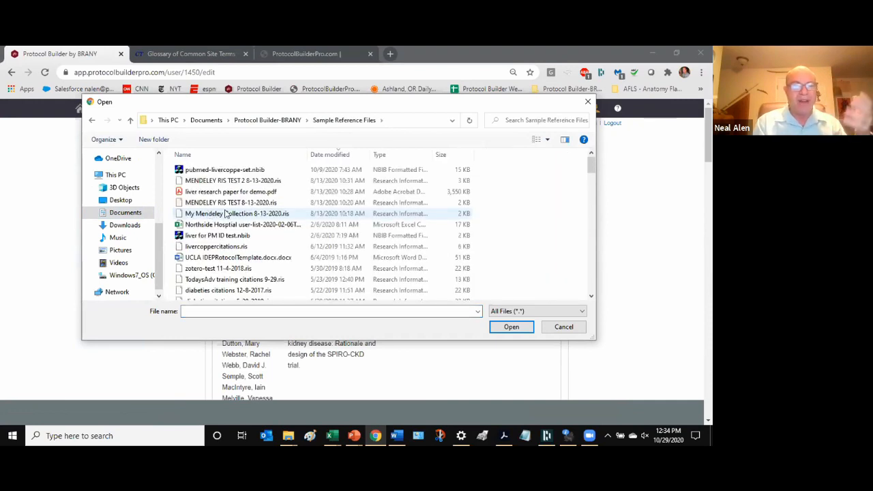
{"action": "left_click", "coordinate": [225, 247]}
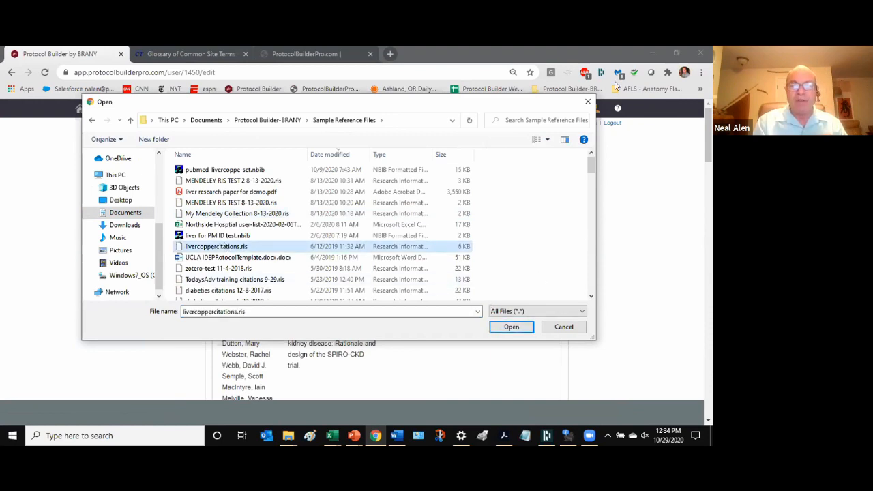
{"action": "left_click", "coordinate": [563, 326]}
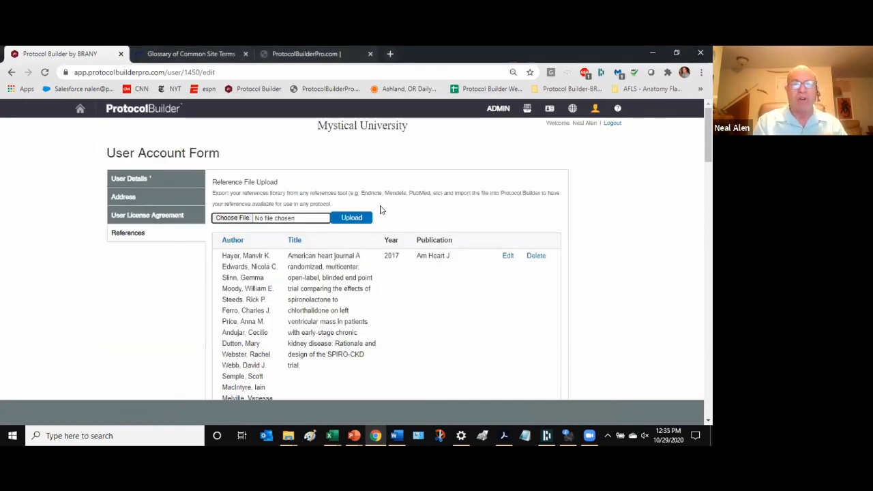
- Return to the Primary Objective and search its references for 'liver'
{"action": "left_click", "coordinate": [11, 72]}
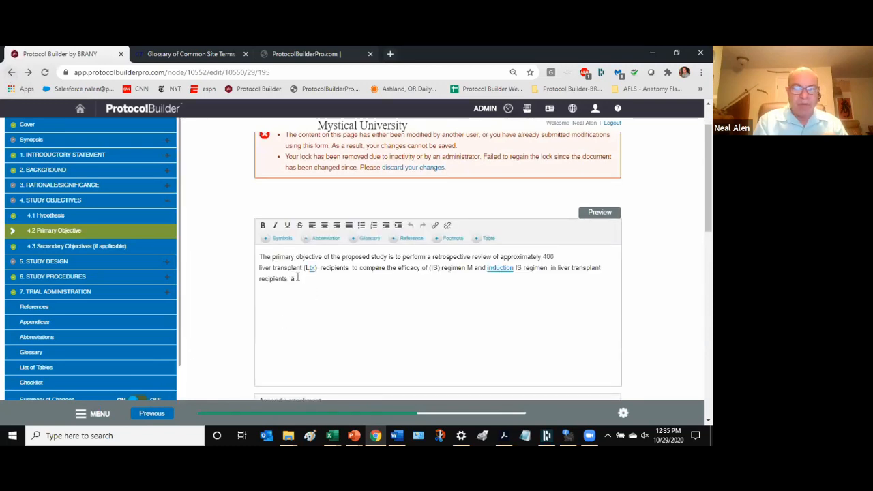
{"action": "left_click", "coordinate": [413, 239]}
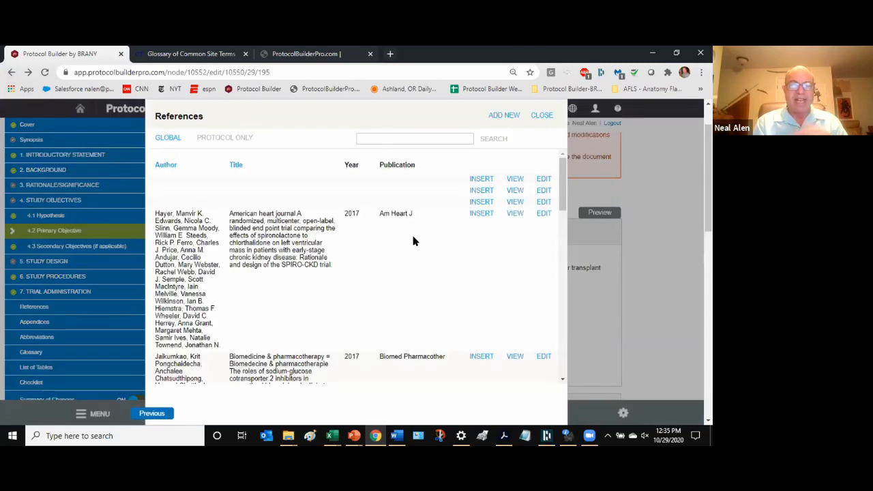
{"action": "scroll", "coordinate": [353, 250], "scroll_direction": "down", "scroll_amount": 10}
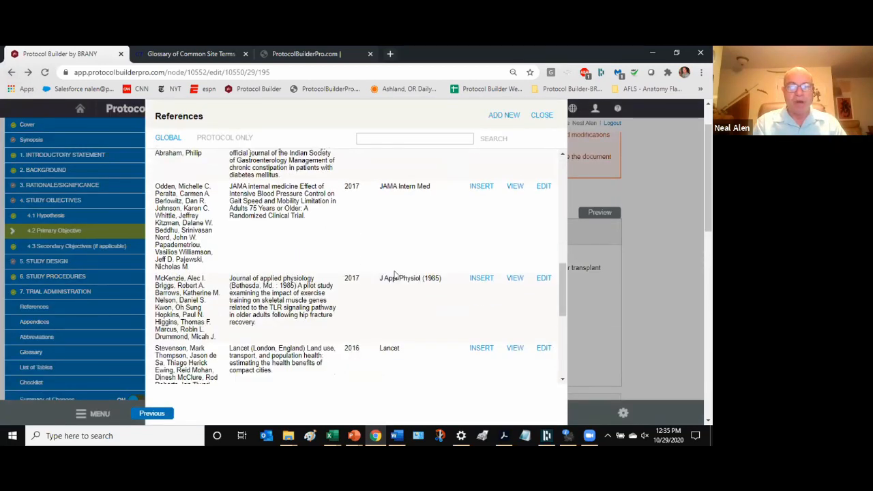
{"action": "scroll", "coordinate": [450, 295], "scroll_direction": "up", "scroll_amount": 10}
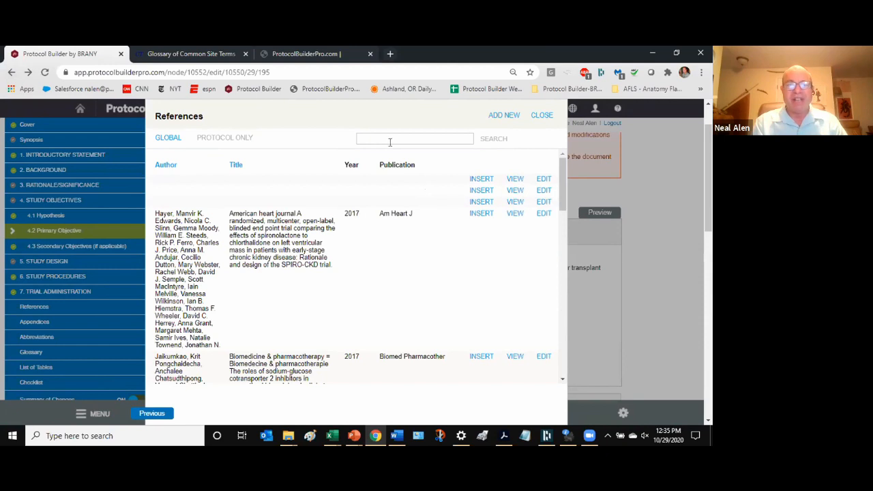
{"action": "left_click", "coordinate": [388, 136]}
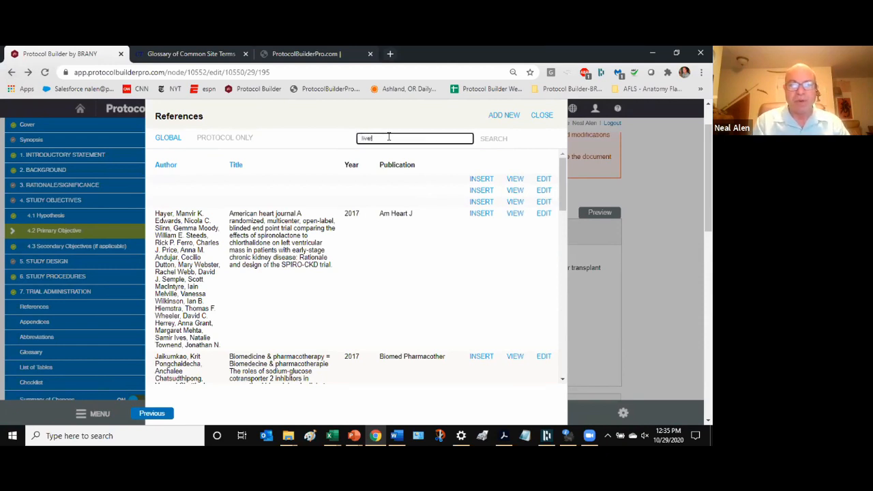
{"action": "left_click", "coordinate": [496, 138]}
- View the second result, the copper-on-liver toxicity study, and insert it as a citation
{"action": "left_click", "coordinate": [514, 213]}
{"action": "left_click", "coordinate": [516, 214]}
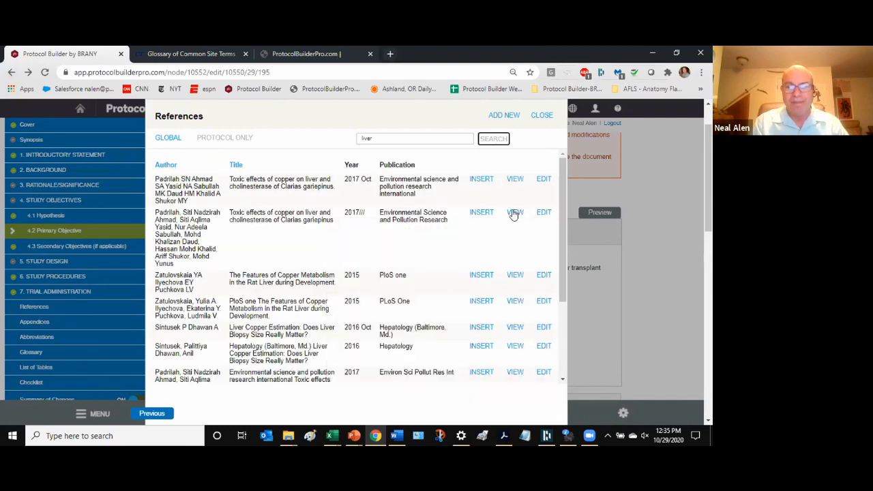
{"action": "left_click", "coordinate": [515, 213]}
{"action": "left_click", "coordinate": [481, 212]}
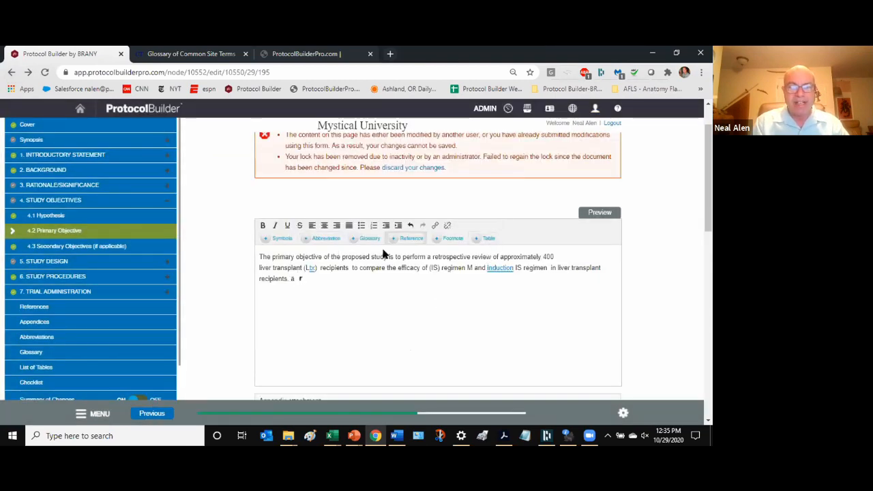
- Cancel out of the copper reference's edit form, close References, and head to the Glossary
{"action": "left_click", "coordinate": [411, 238]}
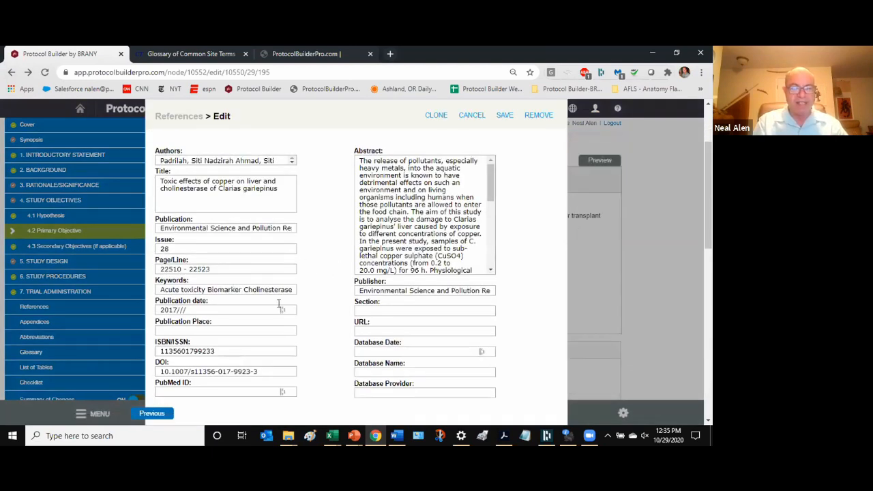
{"action": "left_click", "coordinate": [470, 119]}
{"action": "left_click", "coordinate": [542, 116]}
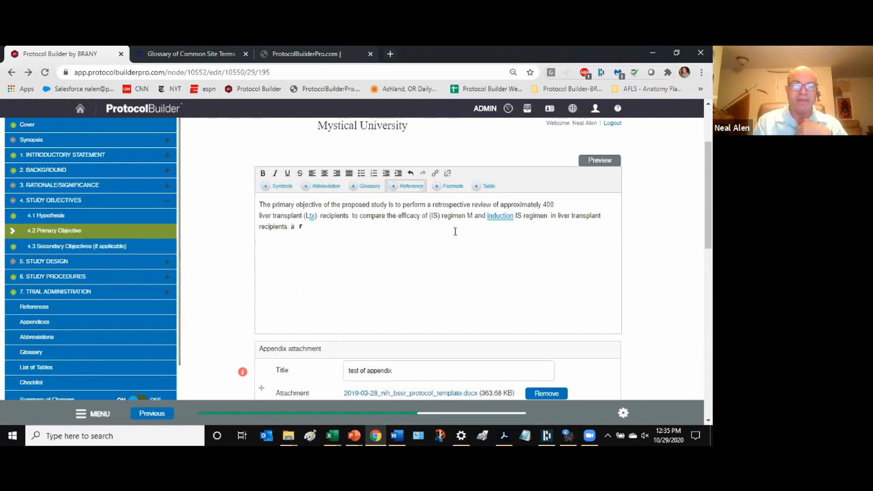
{"action": "left_click", "coordinate": [89, 355]}
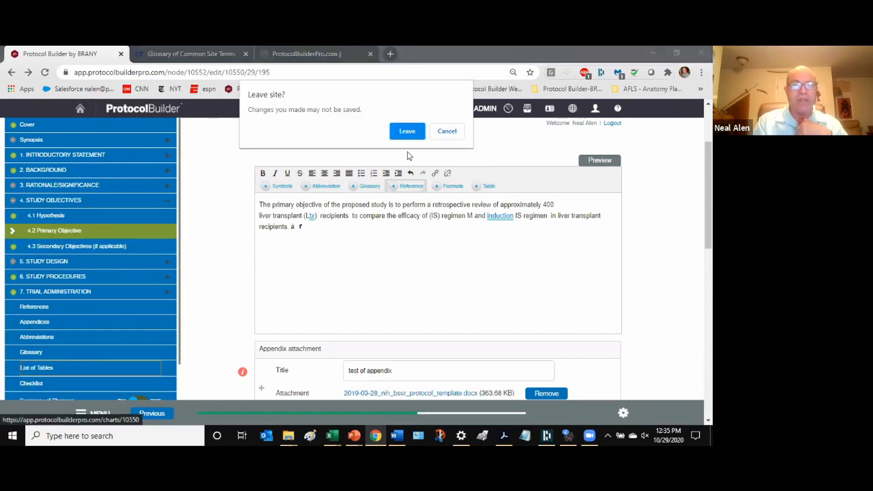
- Stay on the page and insert the 'Study flow chart example' table into the Primary Objective
{"action": "left_click", "coordinate": [454, 135]}
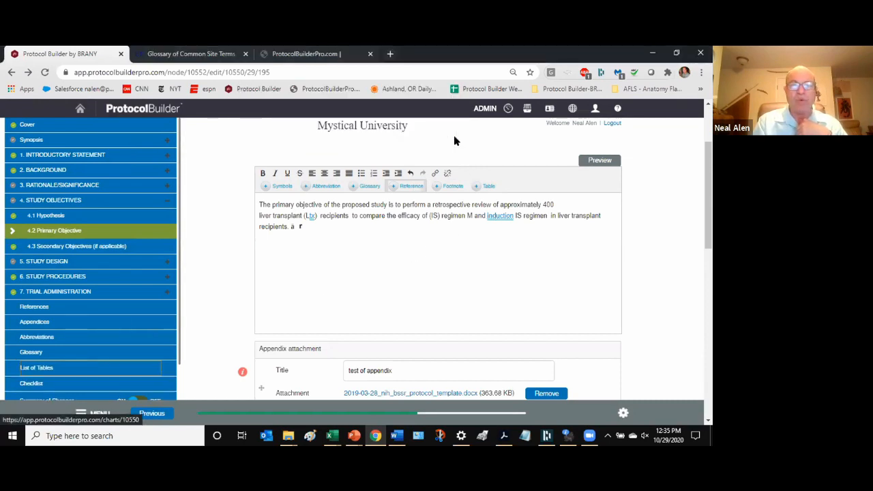
{"action": "left_click", "coordinate": [489, 187]}
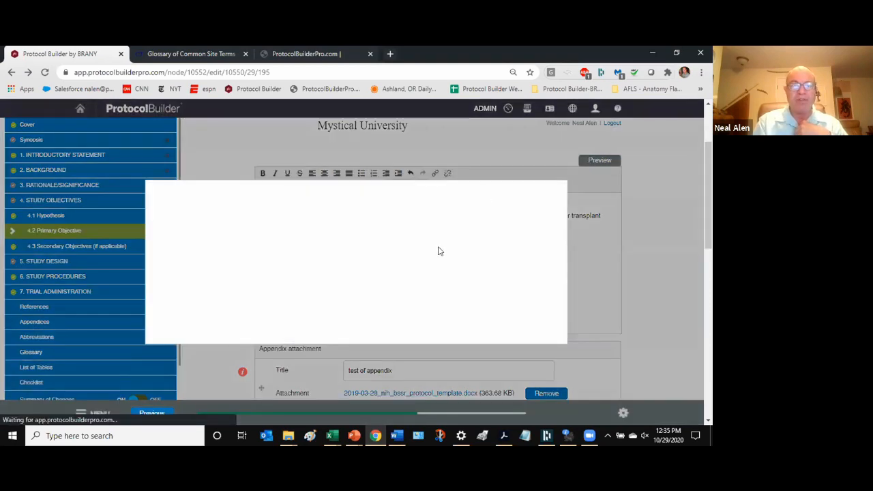
{"action": "left_click", "coordinate": [458, 230]}
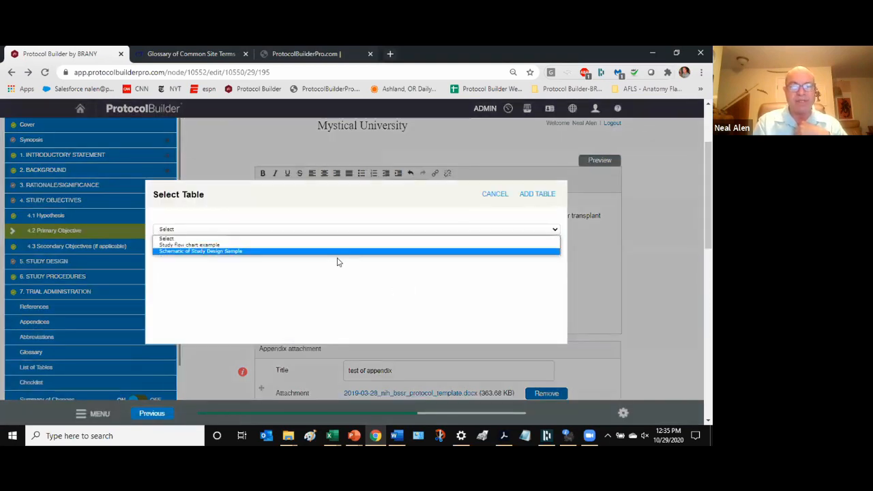
{"action": "left_click", "coordinate": [280, 245]}
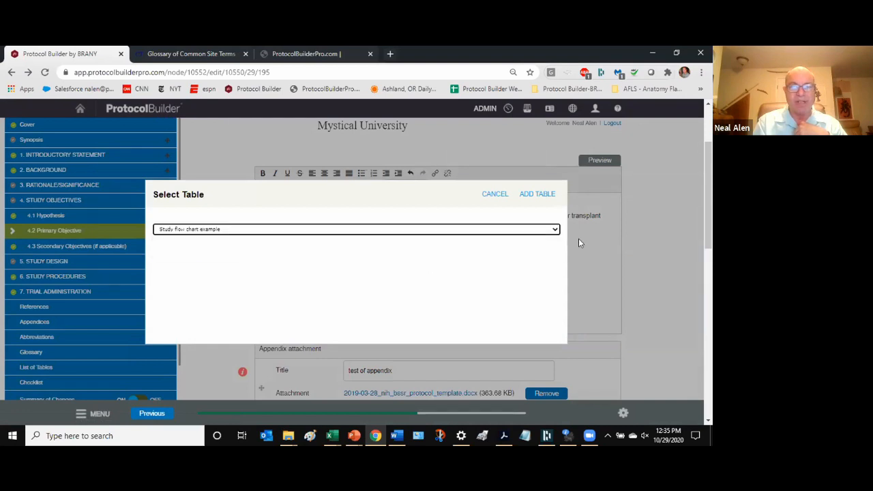
{"action": "left_click", "coordinate": [540, 195]}
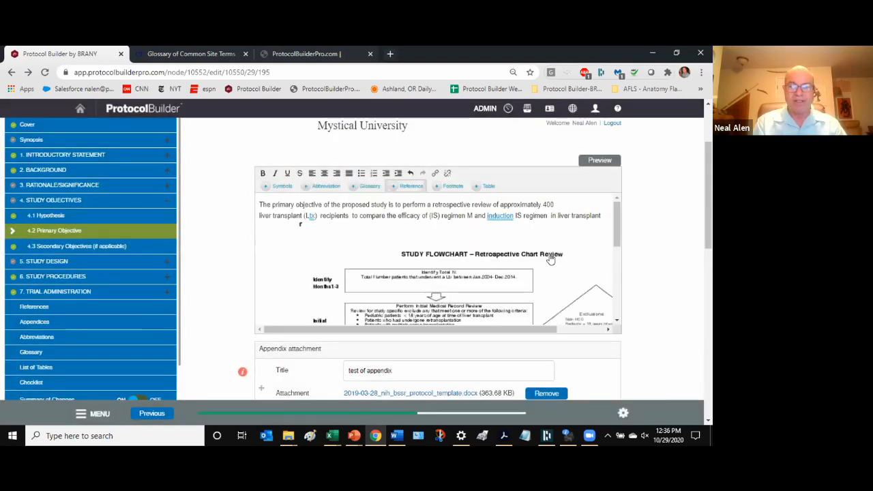
{"action": "scroll", "coordinate": [667, 254], "scroll_direction": "down", "scroll_amount": 2}
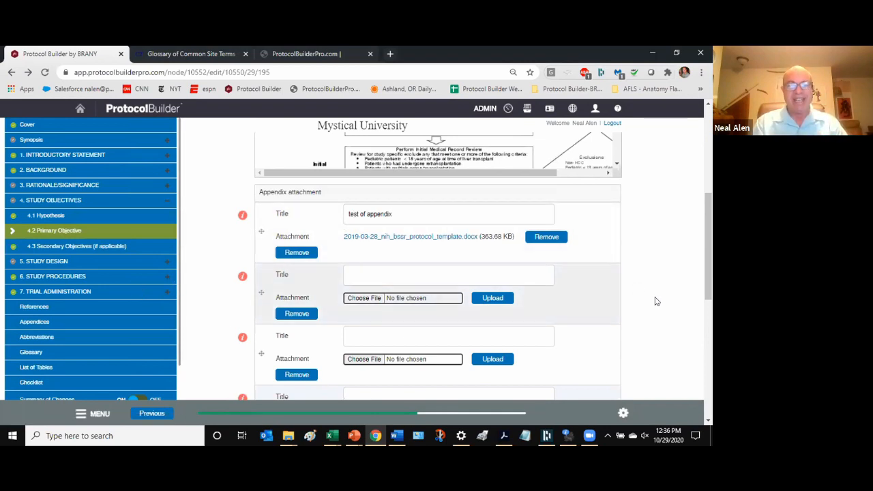
{"action": "scroll", "coordinate": [697, 296], "scroll_direction": "down", "scroll_amount": 5}
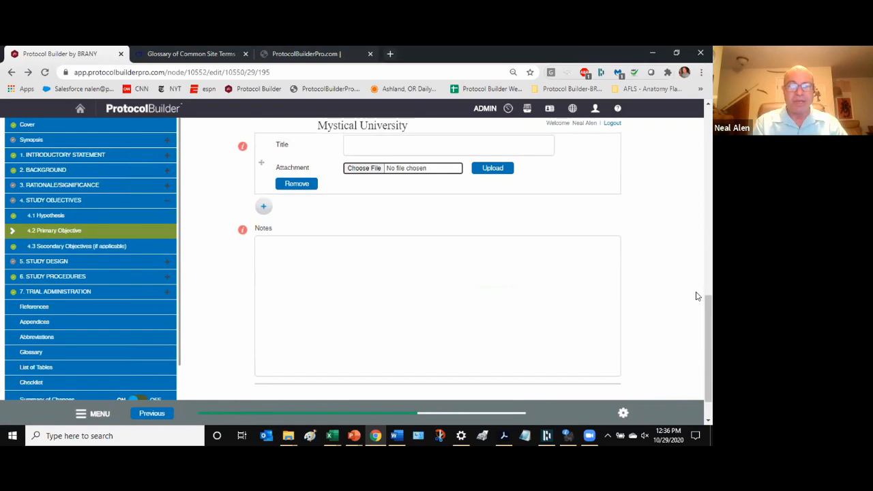
{"action": "scroll", "coordinate": [697, 296], "scroll_direction": "down", "scroll_amount": 1}
{"action": "scroll", "coordinate": [696, 296], "scroll_direction": "up", "scroll_amount": 15}
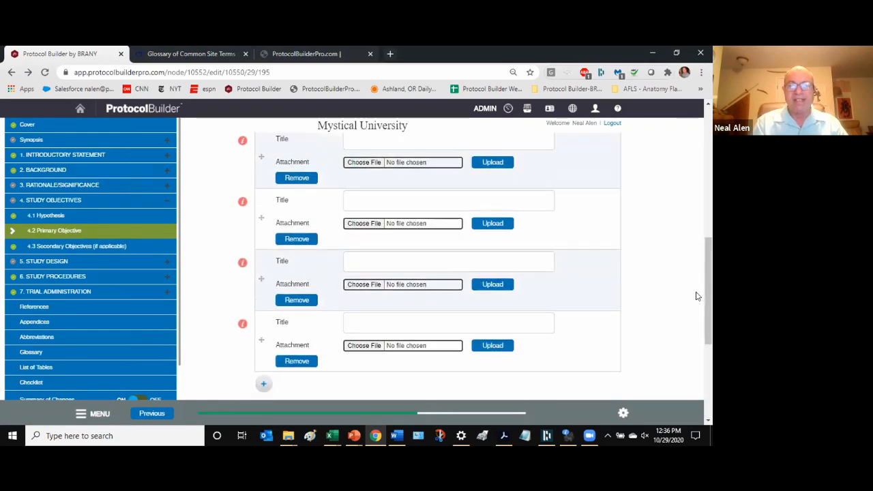
{"action": "scroll", "coordinate": [697, 295], "scroll_direction": "down", "scroll_amount": 5}
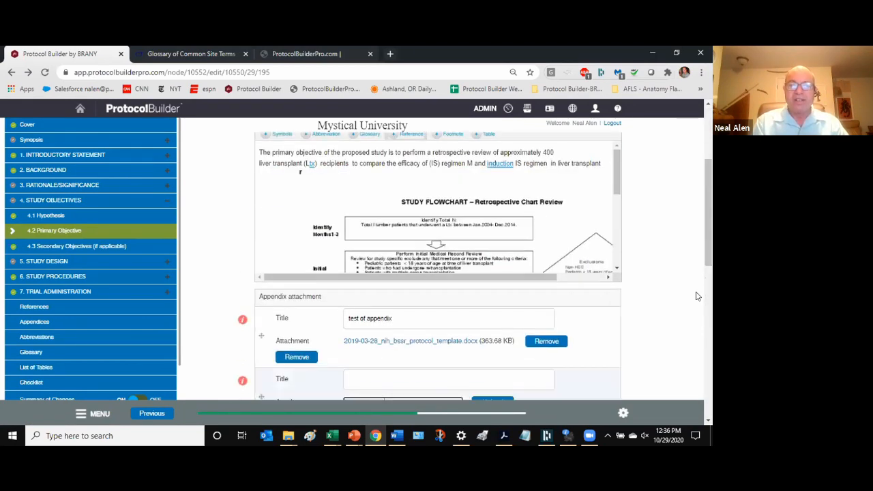
{"action": "scroll", "coordinate": [697, 296], "scroll_direction": "up", "scroll_amount": 6}
{"action": "scroll", "coordinate": [697, 296], "scroll_direction": "down", "scroll_amount": 3}
{"action": "scroll", "coordinate": [697, 296], "scroll_direction": "up", "scroll_amount": 3}
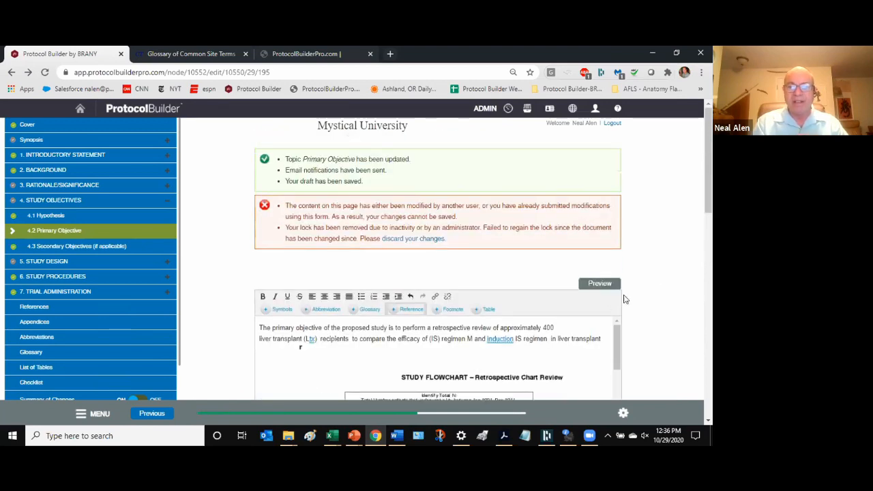
{"action": "scroll", "coordinate": [624, 298], "scroll_direction": "down", "scroll_amount": 2}
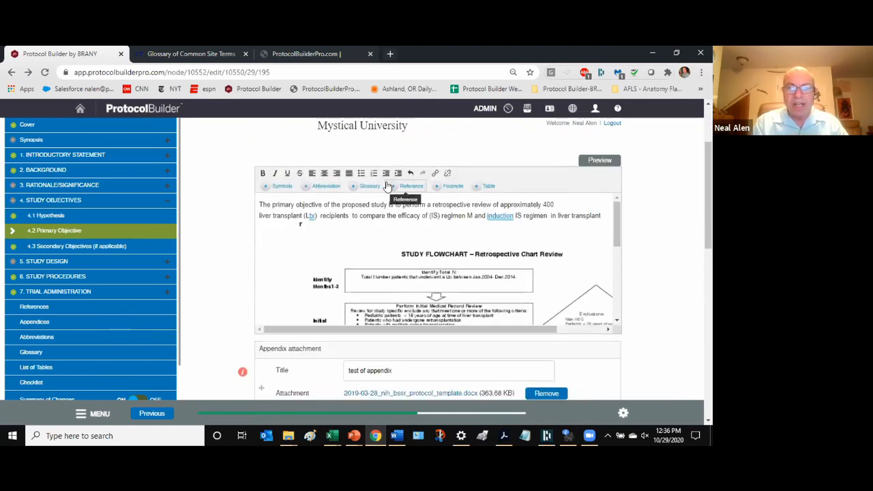
- Go to 4.1 Hypothesis and open its Compare Revisions page, confirming Leave both times
{"action": "left_click", "coordinate": [55, 216]}
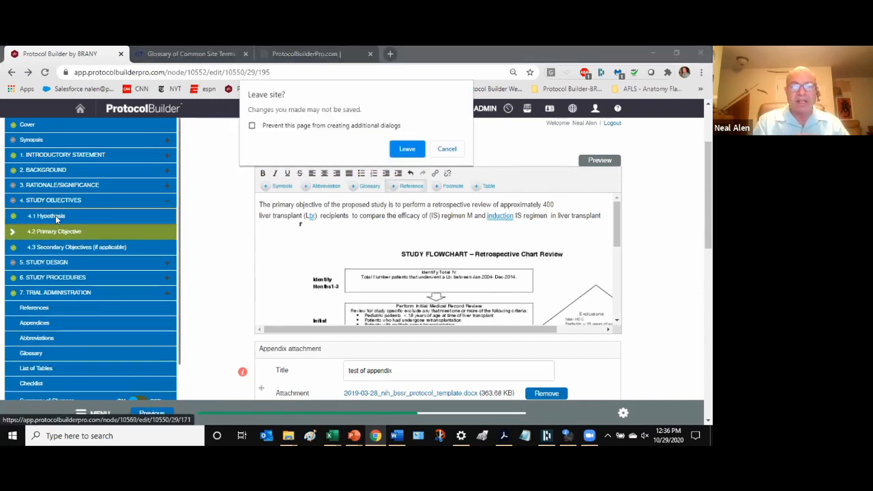
{"action": "left_click", "coordinate": [412, 150]}
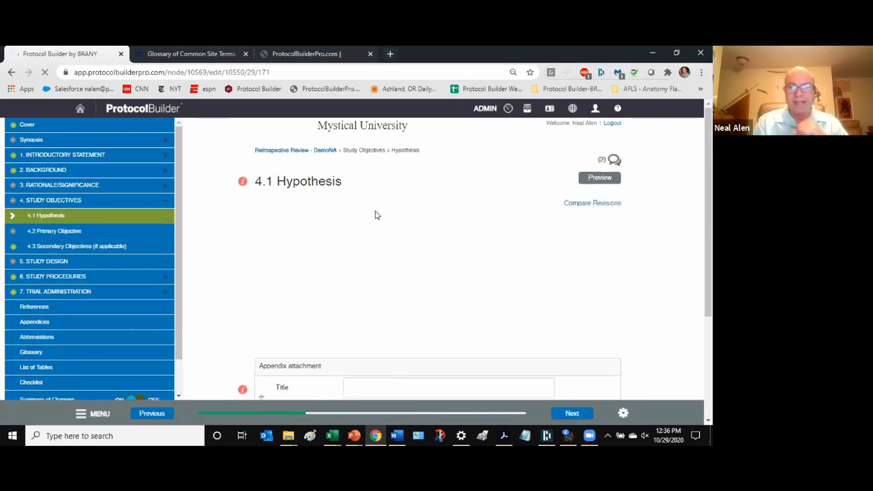
{"action": "left_click", "coordinate": [592, 204]}
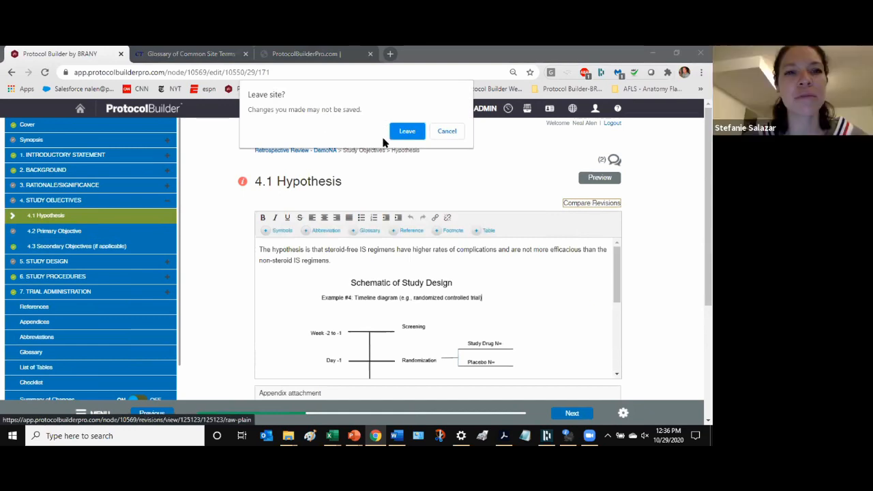
{"action": "left_click", "coordinate": [400, 136]}
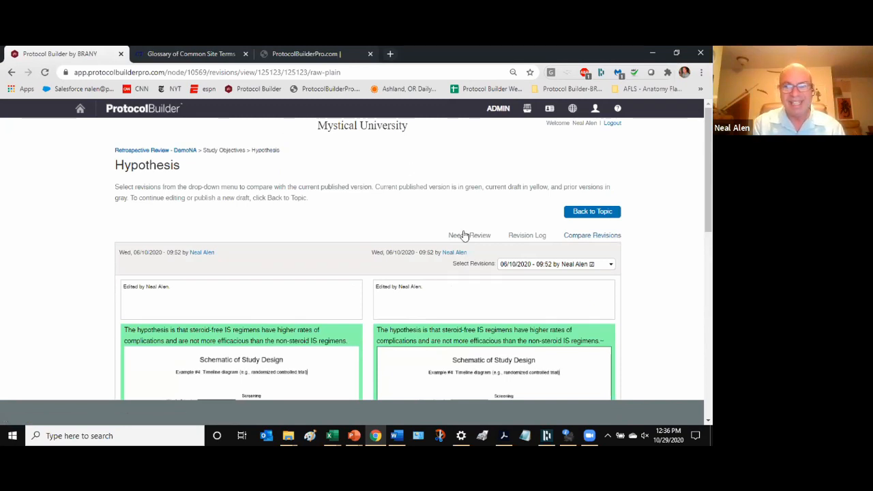
{"action": "scroll", "coordinate": [464, 235], "scroll_direction": "down", "scroll_amount": 3}
{"action": "scroll", "coordinate": [463, 235], "scroll_direction": "down", "scroll_amount": 3}
{"action": "scroll", "coordinate": [464, 236], "scroll_direction": "up", "scroll_amount": 4}
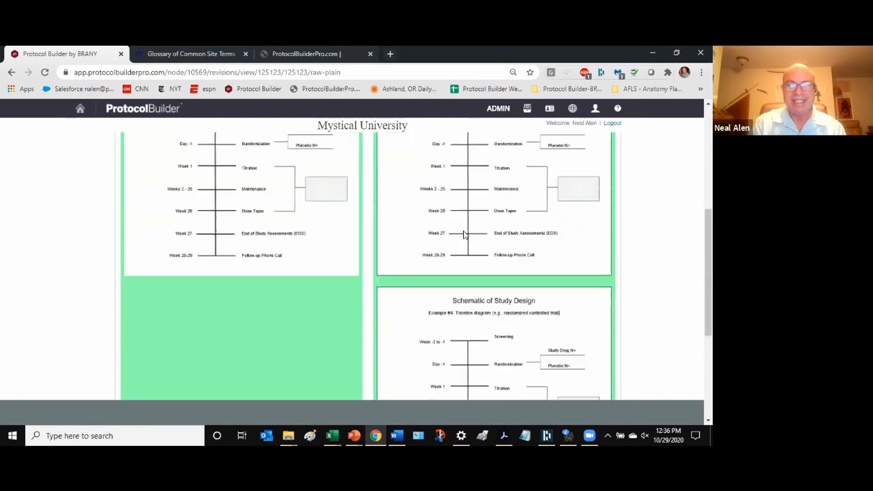
{"action": "scroll", "coordinate": [524, 179], "scroll_direction": "down", "scroll_amount": 3}
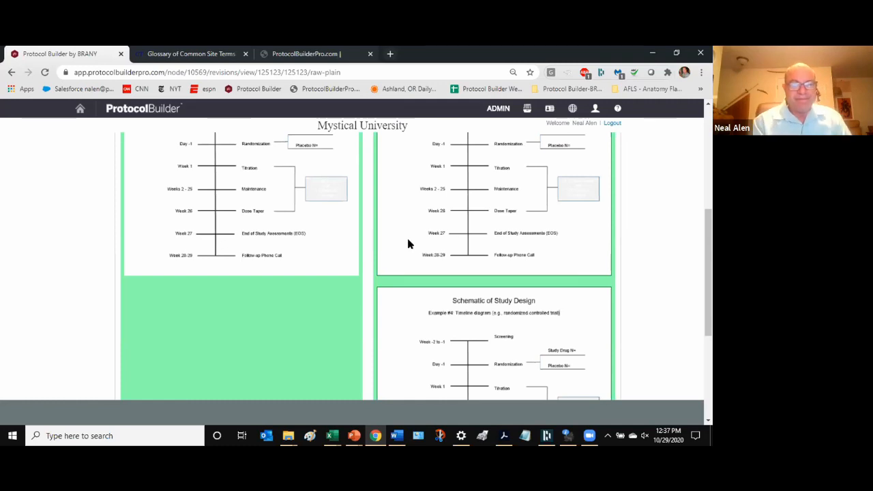
{"action": "scroll", "coordinate": [39, 234], "scroll_direction": "up", "scroll_amount": 3}
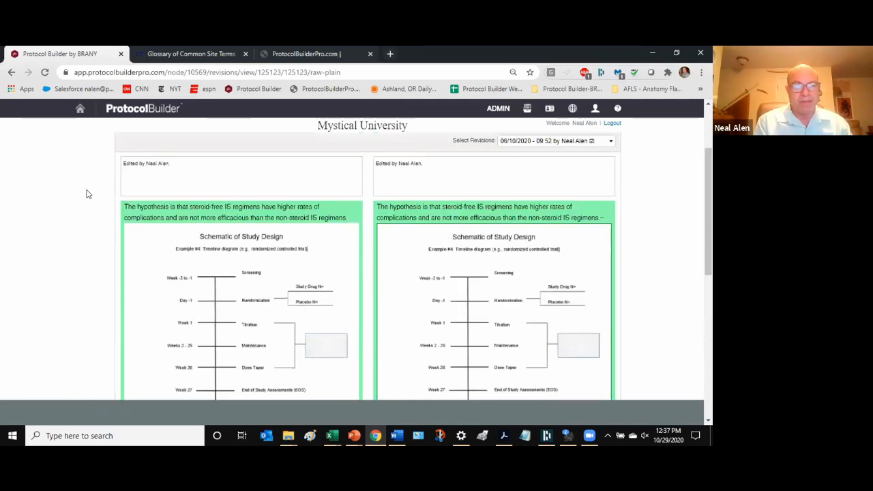
{"action": "scroll", "coordinate": [88, 191], "scroll_direction": "up", "scroll_amount": 2}
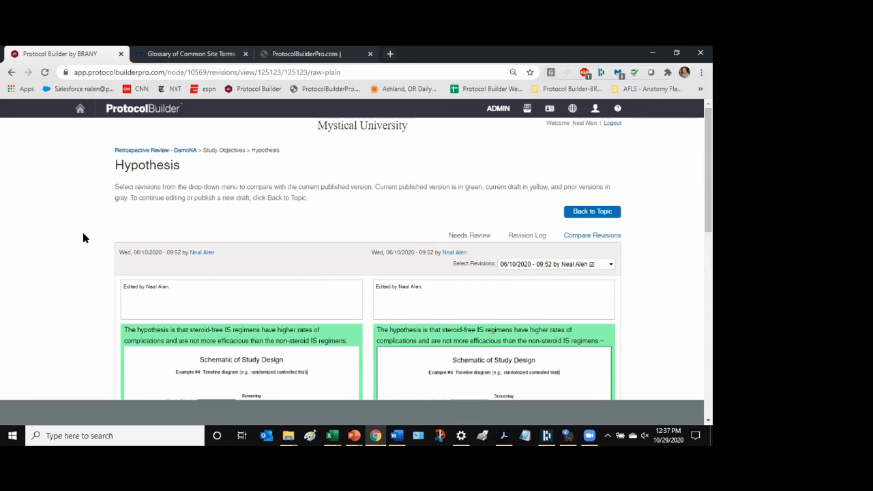
{"action": "scroll", "coordinate": [549, 295], "scroll_direction": "down", "scroll_amount": 4}
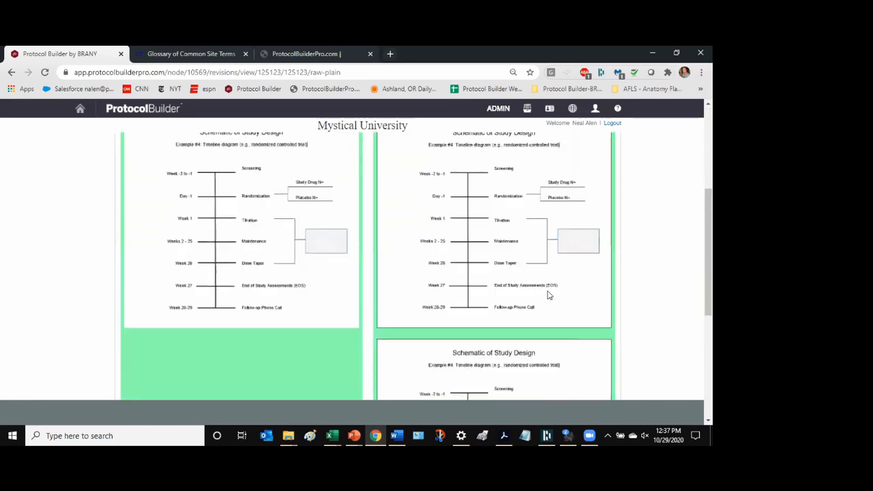
{"action": "scroll", "coordinate": [495, 247], "scroll_direction": "down", "scroll_amount": 2}
{"action": "scroll", "coordinate": [498, 259], "scroll_direction": "up", "scroll_amount": 2}
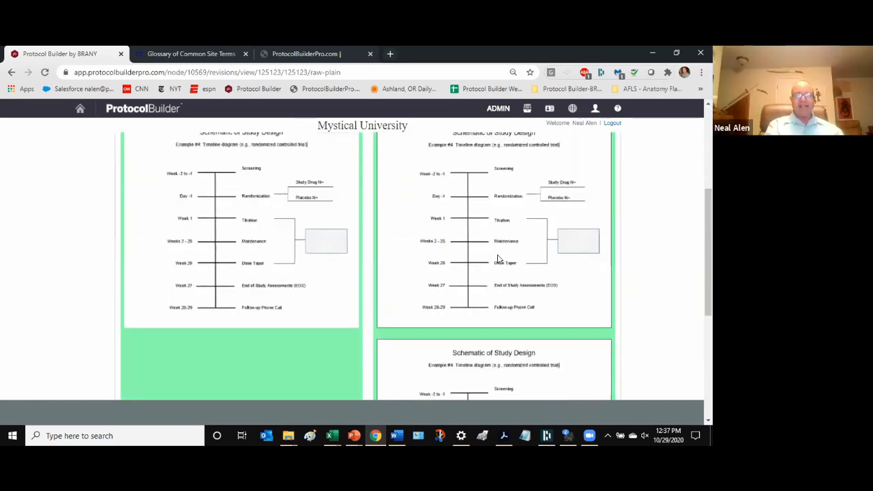
{"action": "scroll", "coordinate": [498, 258], "scroll_direction": "up", "scroll_amount": 1}
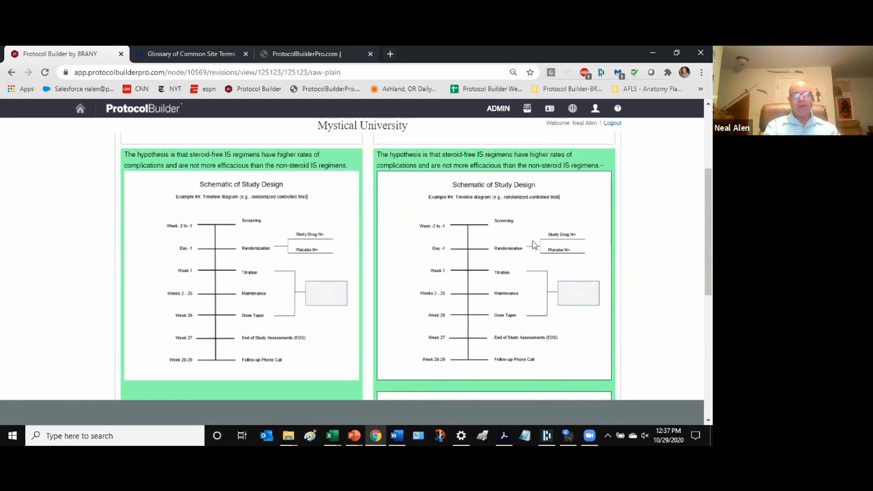
{"action": "scroll", "coordinate": [534, 244], "scroll_direction": "down", "scroll_amount": 1}
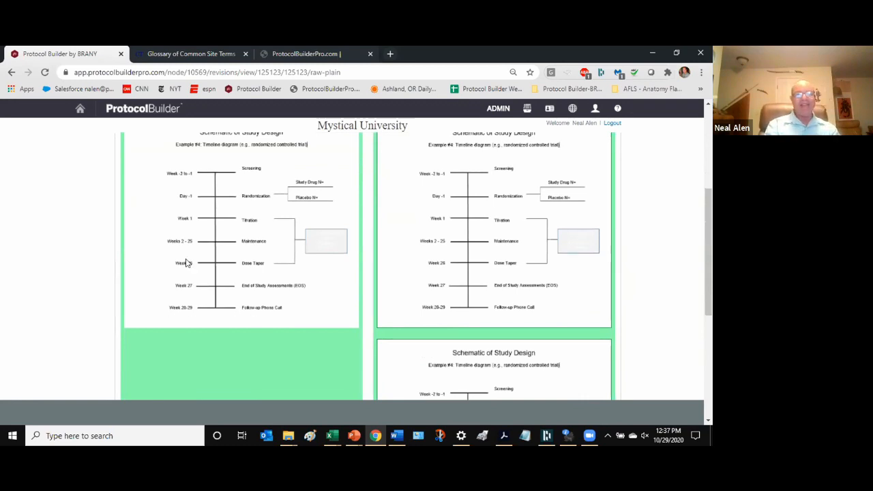
{"action": "scroll", "coordinate": [442, 240], "scroll_direction": "up", "scroll_amount": 2}
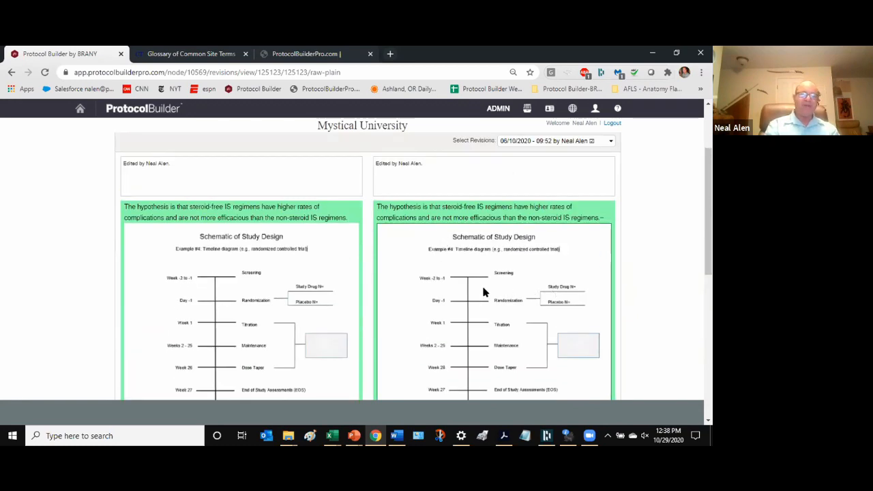
{"action": "scroll", "coordinate": [482, 292], "scroll_direction": "down", "scroll_amount": 1}
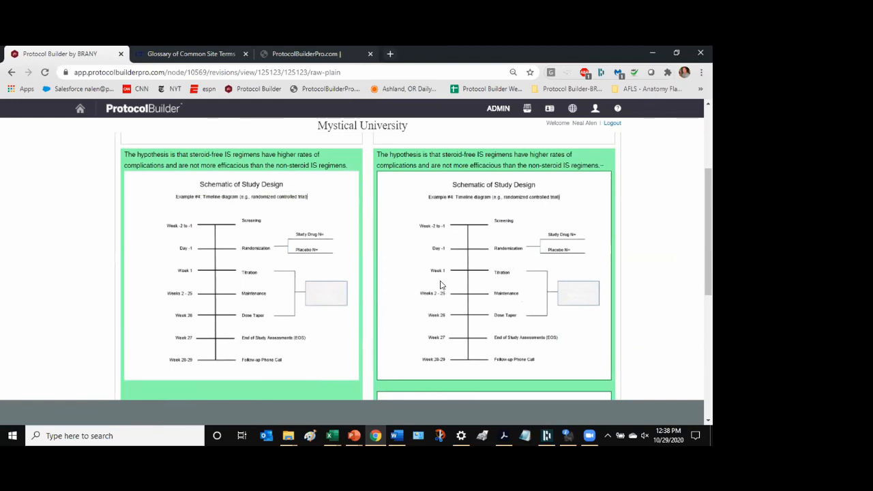
{"action": "scroll", "coordinate": [458, 327], "scroll_direction": "down", "scroll_amount": 3}
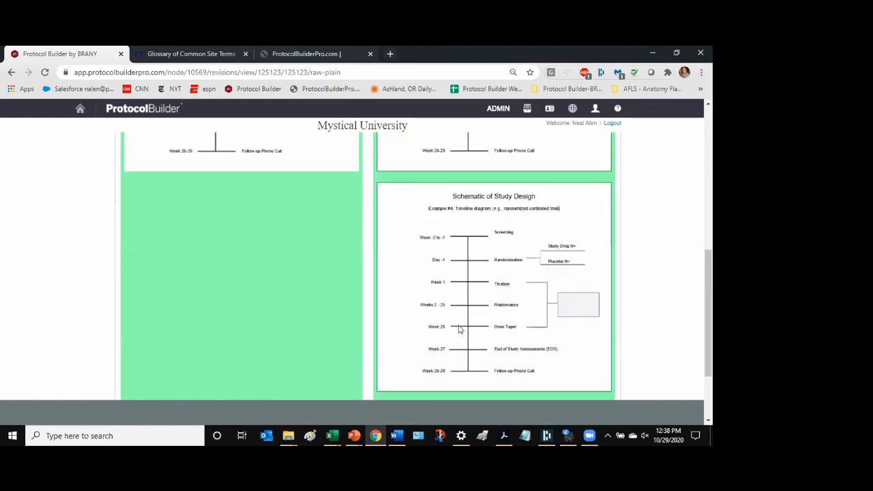
{"action": "scroll", "coordinate": [459, 329], "scroll_direction": "down", "scroll_amount": 1}
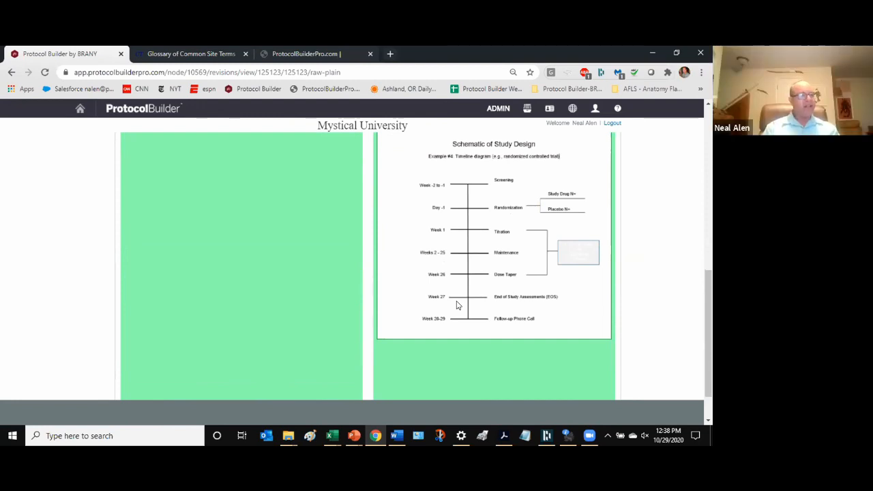
{"action": "scroll", "coordinate": [164, 218], "scroll_direction": "up", "scroll_amount": 3}
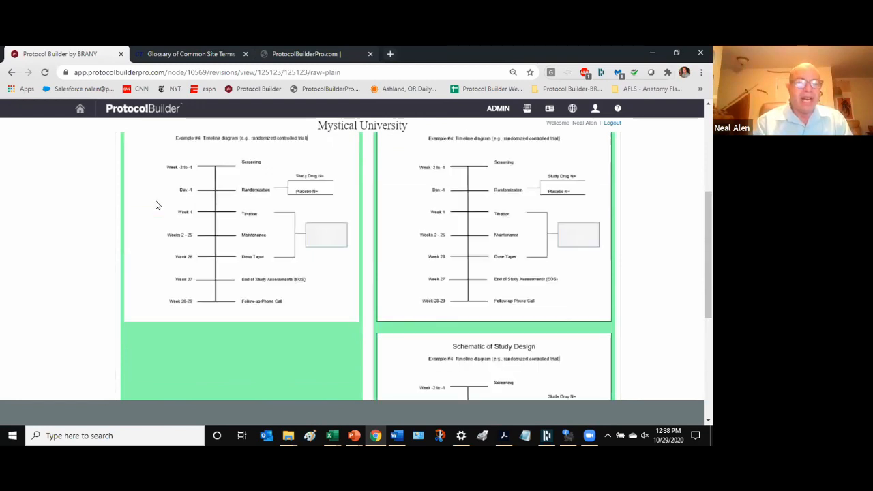
{"action": "scroll", "coordinate": [156, 204], "scroll_direction": "up", "scroll_amount": 4}
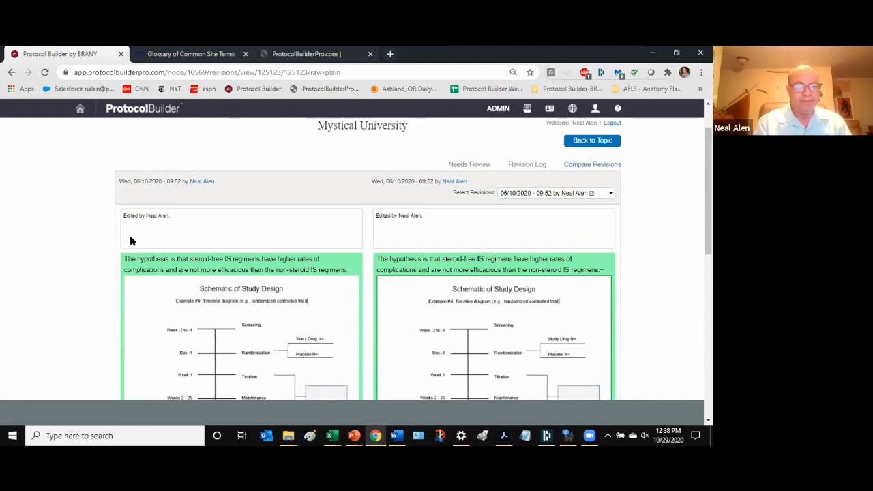
{"action": "scroll", "coordinate": [132, 240], "scroll_direction": "down", "scroll_amount": 5}
{"action": "scroll", "coordinate": [133, 241], "scroll_direction": "up", "scroll_amount": 6}
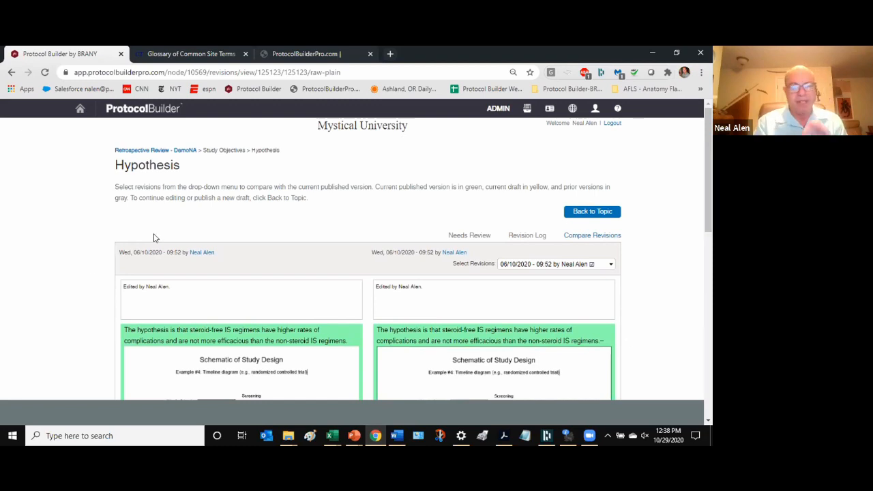
{"action": "scroll", "coordinate": [154, 237], "scroll_direction": "down", "scroll_amount": 8}
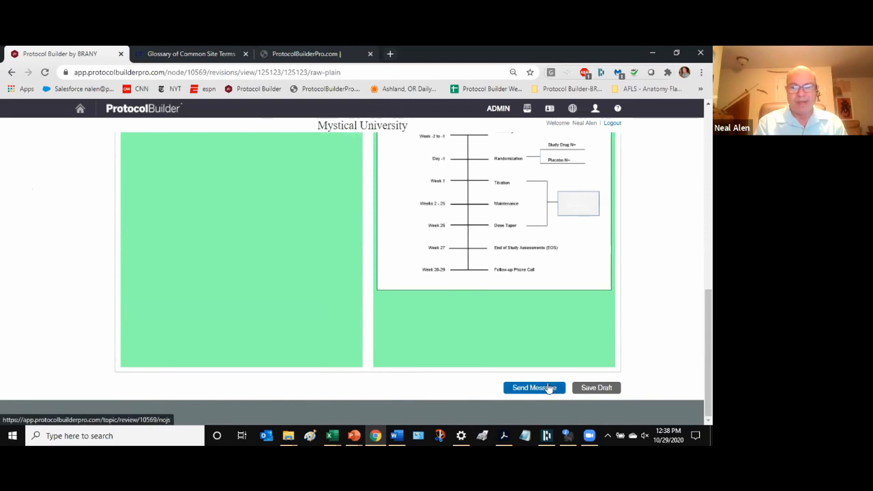
{"action": "scroll", "coordinate": [586, 355], "scroll_direction": "up", "scroll_amount": 10}
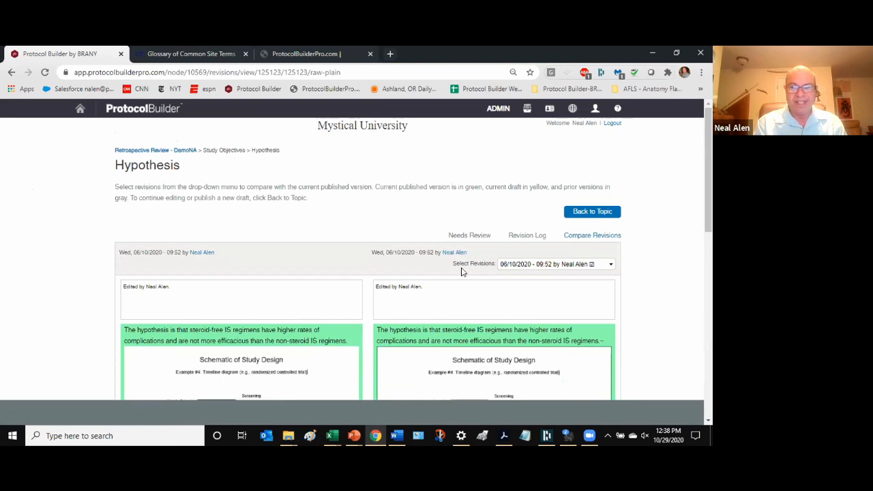
{"action": "scroll", "coordinate": [460, 272], "scroll_direction": "down", "scroll_amount": 3}
{"action": "scroll", "coordinate": [460, 271], "scroll_direction": "down", "scroll_amount": 3}
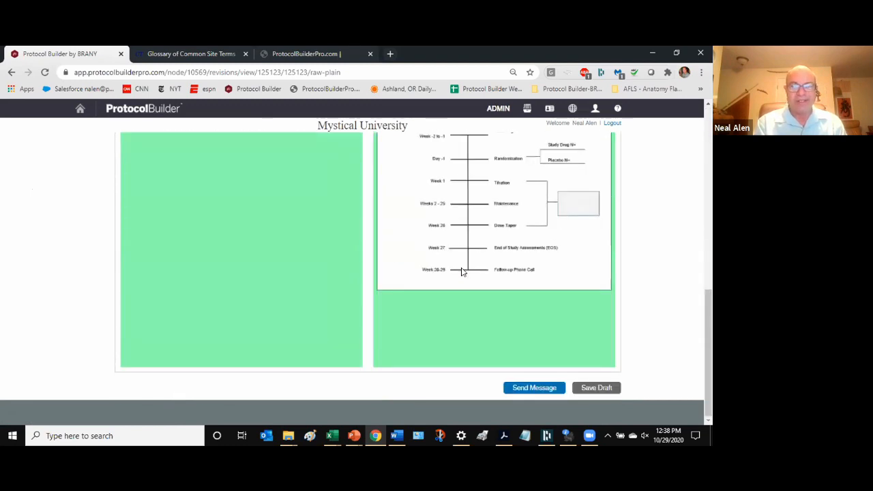
{"action": "scroll", "coordinate": [460, 272], "scroll_direction": "up", "scroll_amount": 6}
{"action": "scroll", "coordinate": [460, 271], "scroll_direction": "up", "scroll_amount": 1}
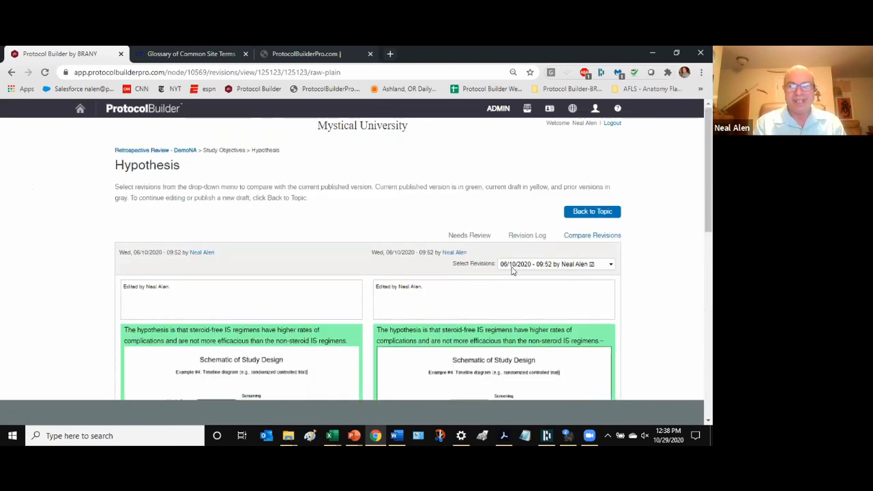
- Select the 06/26/2019 - 11:28 revision to compare against the current Hypothesis
{"action": "left_click", "coordinate": [567, 266]}
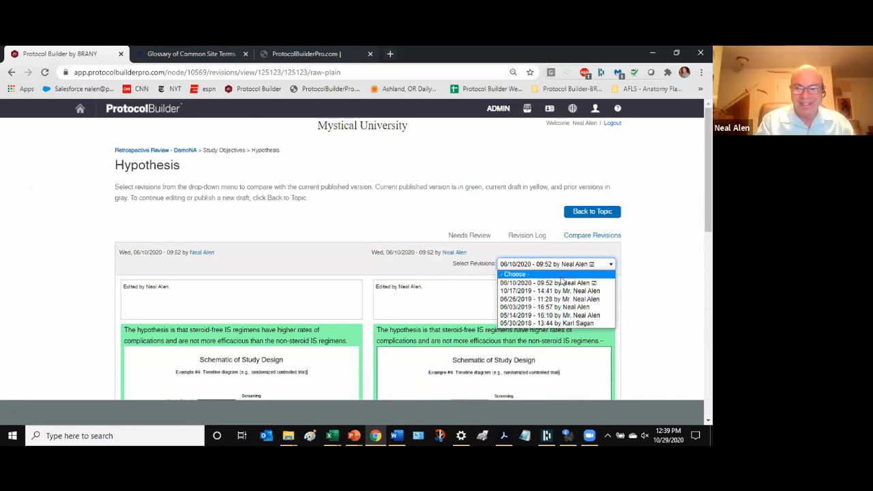
{"action": "left_click", "coordinate": [554, 300]}
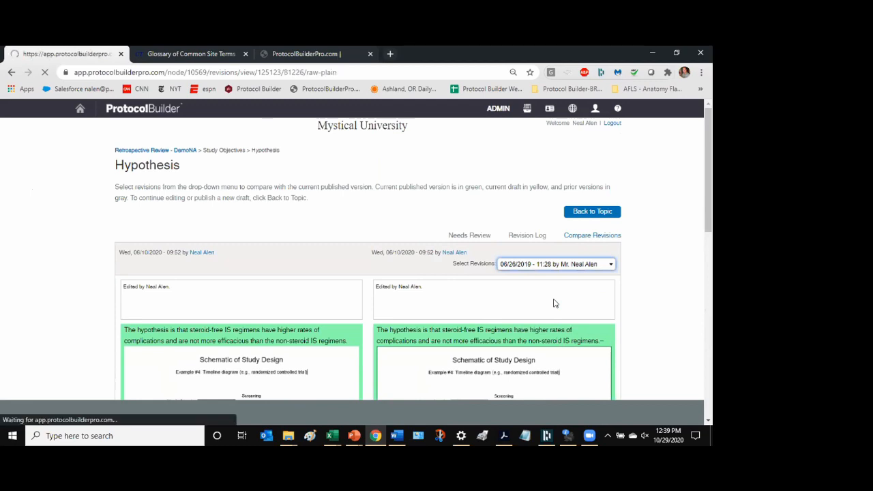
{"action": "scroll", "coordinate": [672, 310], "scroll_direction": "down", "scroll_amount": 4}
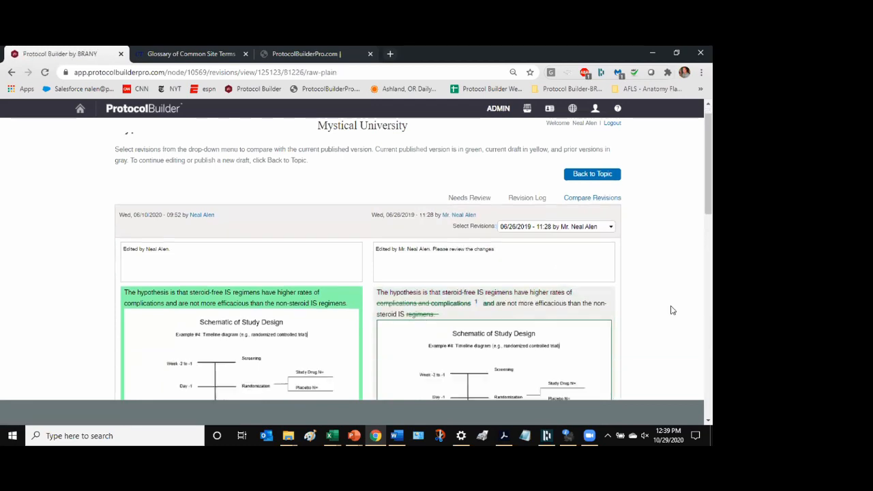
{"action": "scroll", "coordinate": [671, 311], "scroll_direction": "up", "scroll_amount": 2}
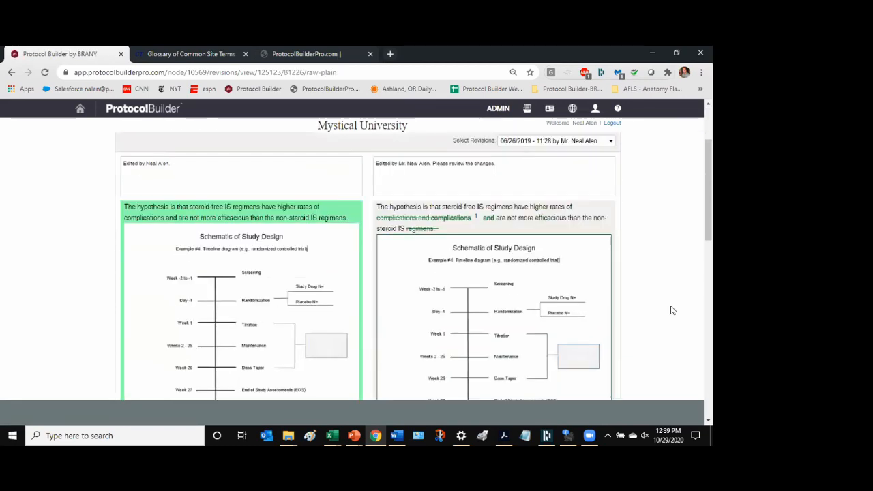
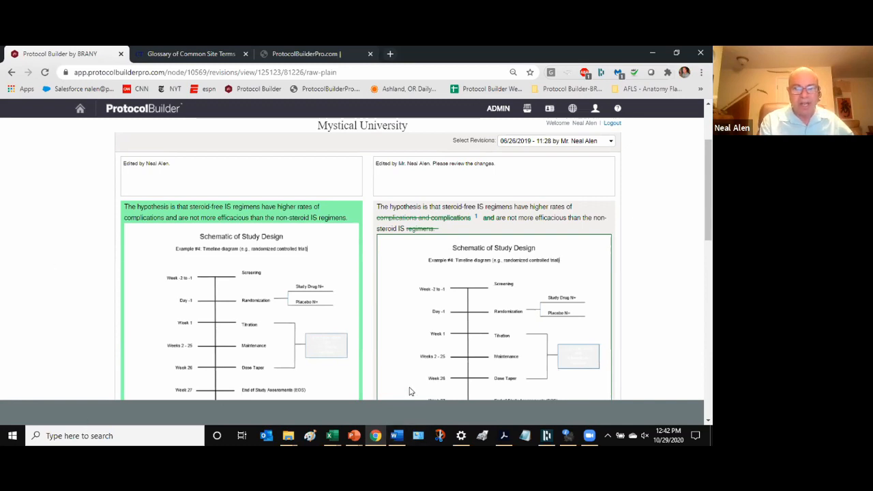
- Review the Hypothesis comparison against the 06/26/2019 - 11:28 revision
{"action": "scroll", "coordinate": [664, 284], "scroll_direction": "down", "scroll_amount": 4}
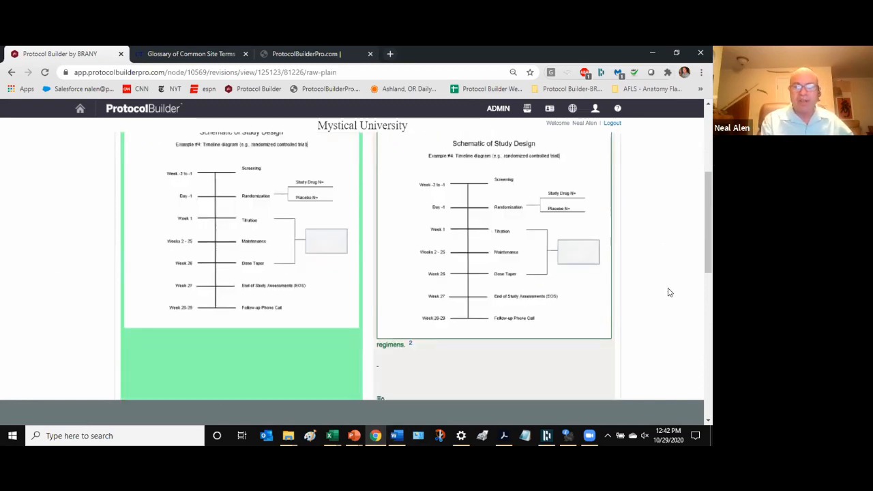
{"action": "scroll", "coordinate": [634, 310], "scroll_direction": "up", "scroll_amount": 5}
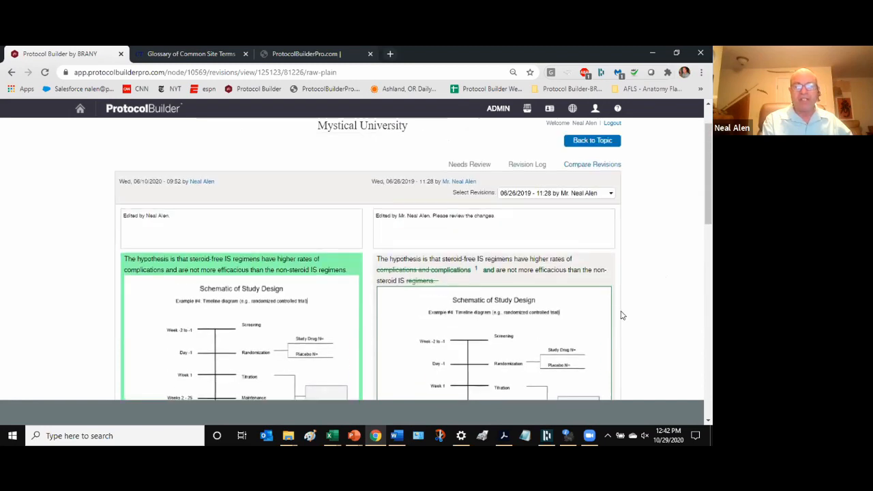
{"action": "scroll", "coordinate": [375, 263], "scroll_direction": "down", "scroll_amount": 6}
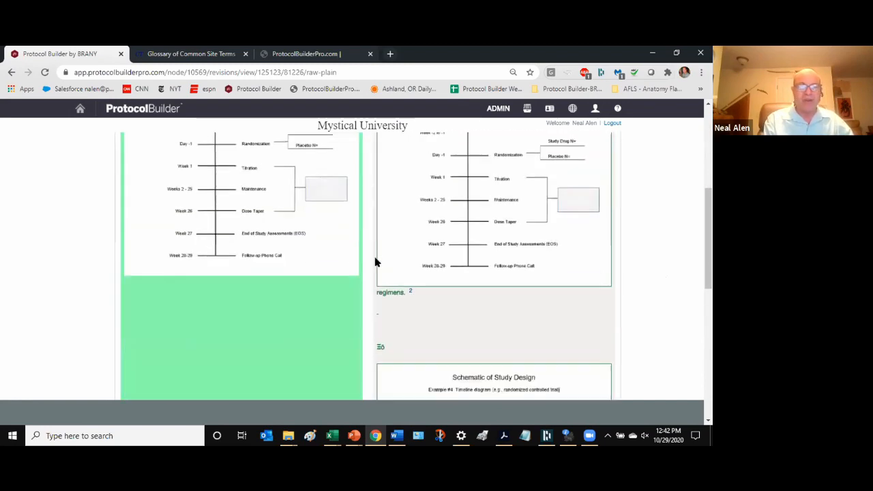
{"action": "scroll", "coordinate": [375, 262], "scroll_direction": "down", "scroll_amount": 3}
{"action": "scroll", "coordinate": [375, 262], "scroll_direction": "up", "scroll_amount": 8}
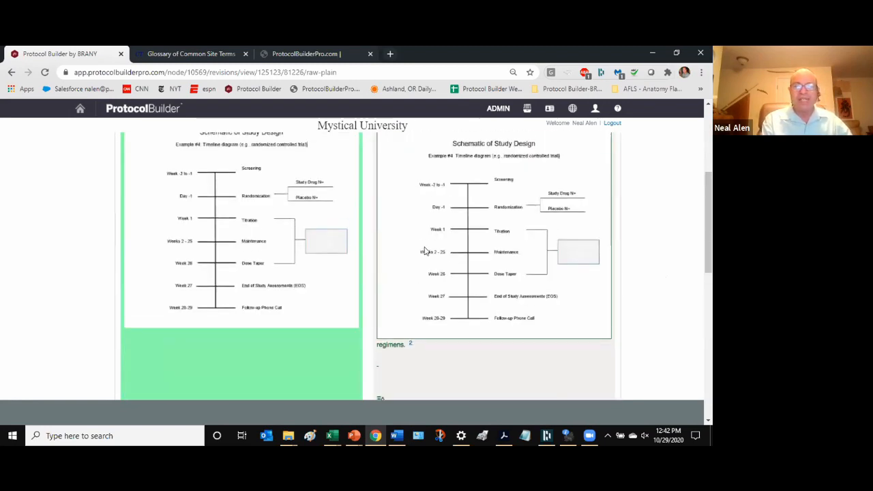
{"action": "scroll", "coordinate": [472, 225], "scroll_direction": "up", "scroll_amount": 2}
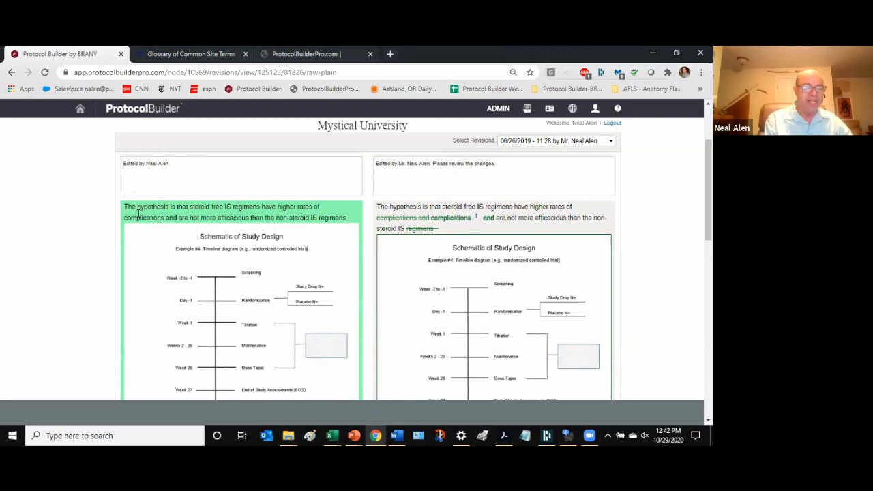
{"action": "scroll", "coordinate": [139, 212], "scroll_direction": "down", "scroll_amount": 1}
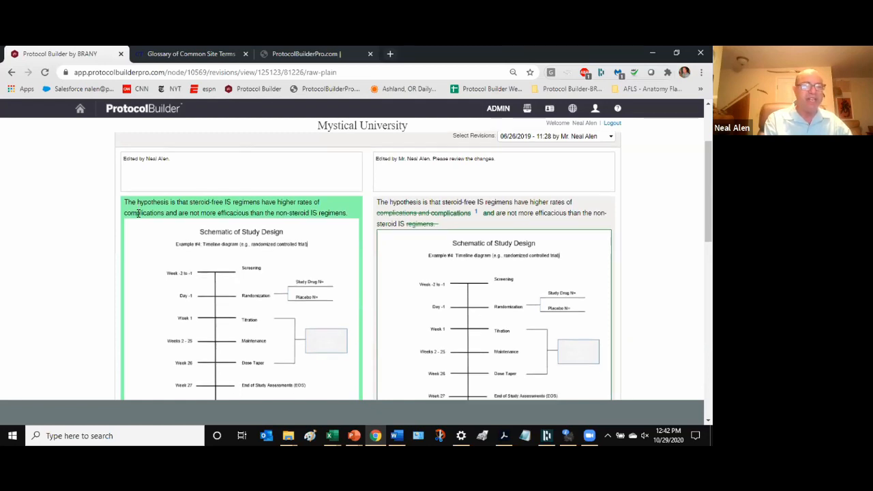
{"action": "scroll", "coordinate": [139, 211], "scroll_direction": "down", "scroll_amount": 4}
{"action": "scroll", "coordinate": [146, 217], "scroll_direction": "up", "scroll_amount": 3}
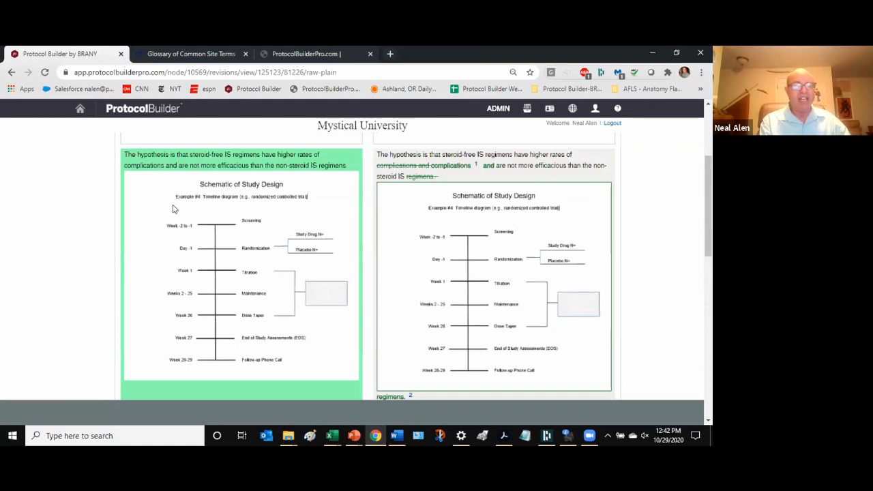
{"action": "scroll", "coordinate": [174, 204], "scroll_direction": "down", "scroll_amount": 3}
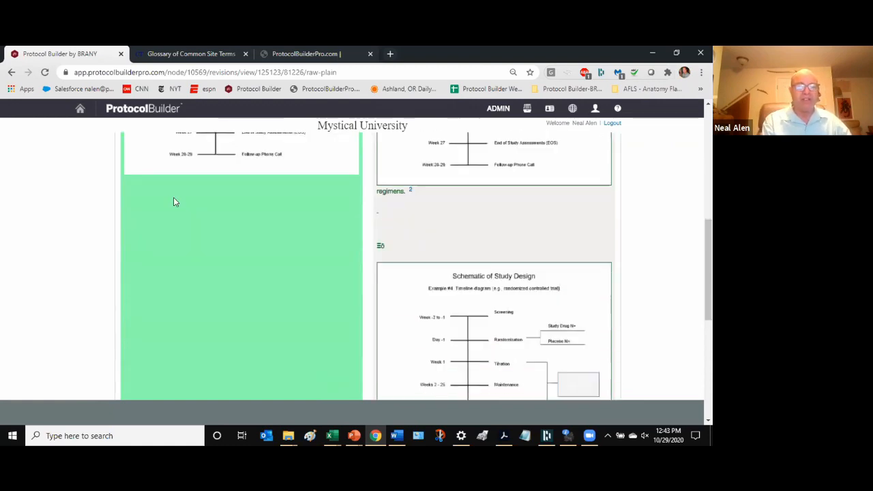
{"action": "scroll", "coordinate": [174, 201], "scroll_direction": "down", "scroll_amount": 3}
{"action": "scroll", "coordinate": [409, 252], "scroll_direction": "up", "scroll_amount": 4}
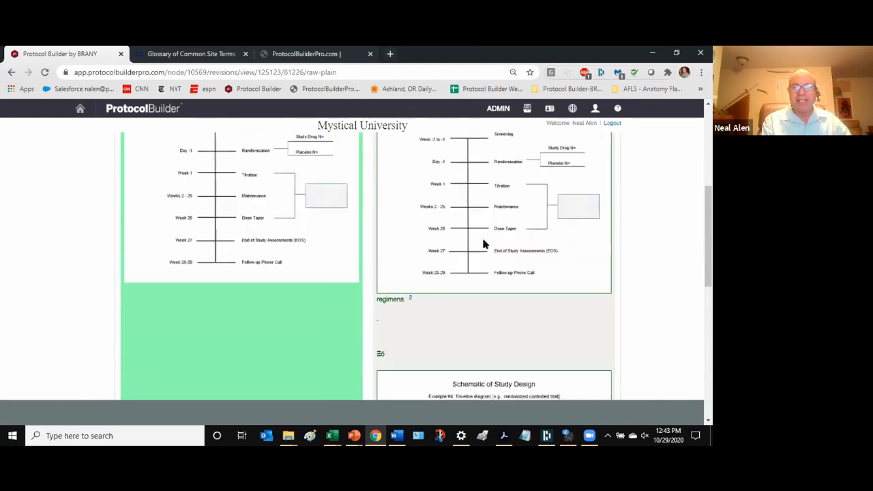
{"action": "scroll", "coordinate": [482, 244], "scroll_direction": "up", "scroll_amount": 2}
{"action": "scroll", "coordinate": [484, 243], "scroll_direction": "down", "scroll_amount": 3}
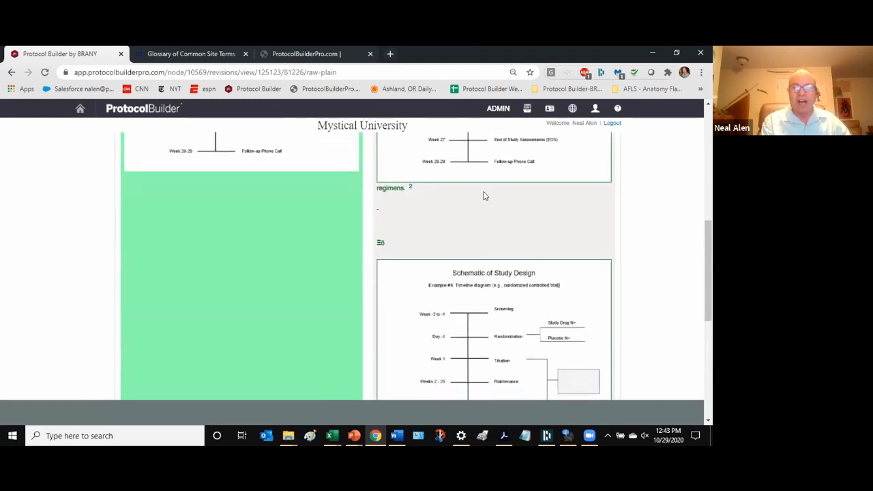
{"action": "scroll", "coordinate": [423, 228], "scroll_direction": "down", "scroll_amount": 4}
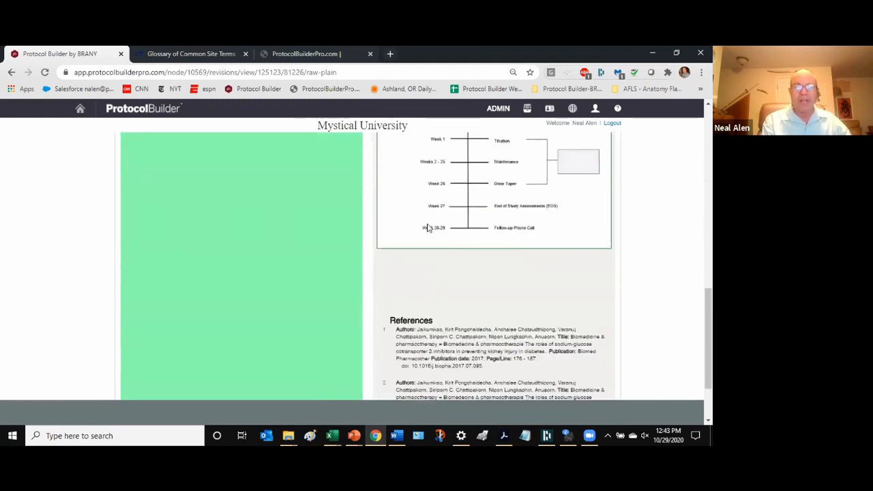
{"action": "scroll", "coordinate": [428, 228], "scroll_direction": "down", "scroll_amount": 1}
{"action": "scroll", "coordinate": [428, 227], "scroll_direction": "down", "scroll_amount": 1}
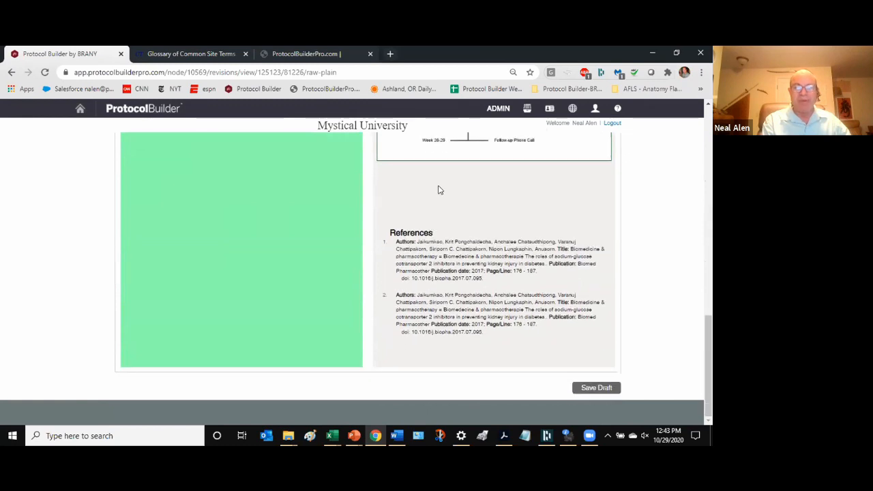
{"action": "scroll", "coordinate": [443, 191], "scroll_direction": "up", "scroll_amount": 2}
{"action": "scroll", "coordinate": [449, 199], "scroll_direction": "up", "scroll_amount": 4}
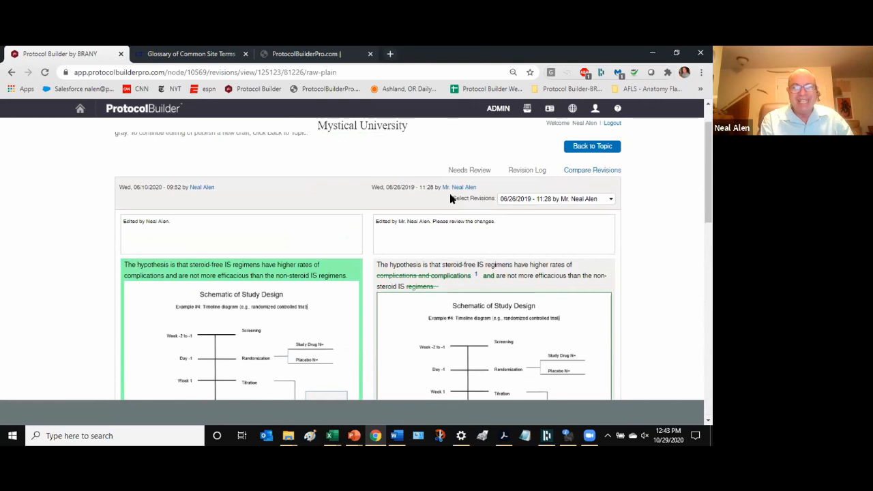
{"action": "scroll", "coordinate": [633, 220], "scroll_direction": "down", "scroll_amount": 3}
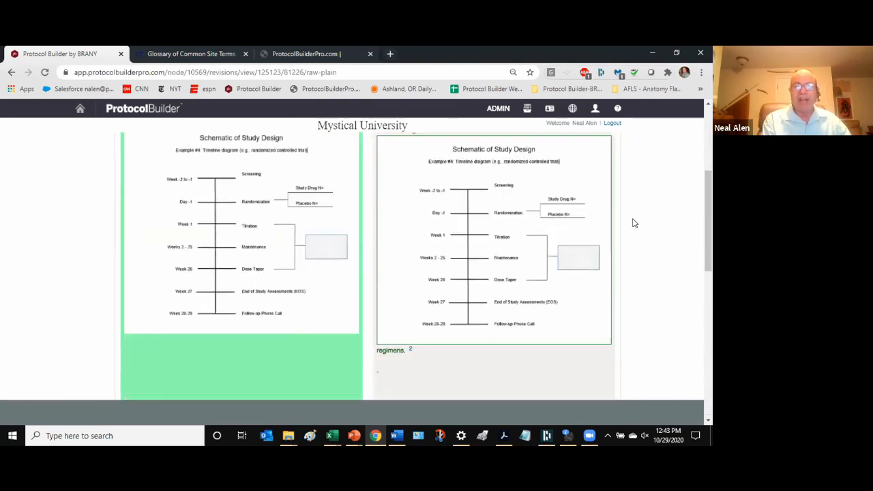
{"action": "scroll", "coordinate": [586, 210], "scroll_direction": "up", "scroll_amount": 3}
- Switch the comparison to the 05/14/2019 - 16:10 revision and look it over
{"action": "left_click", "coordinate": [585, 200]}
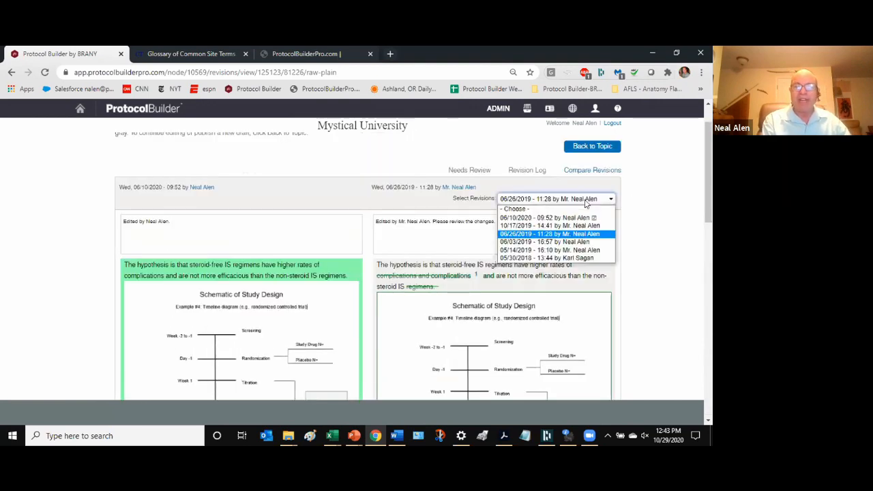
{"action": "left_click", "coordinate": [575, 249]}
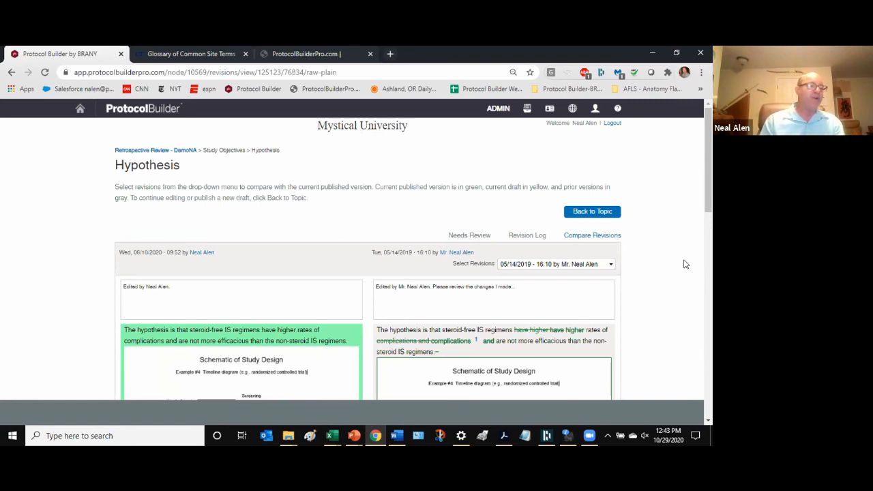
{"action": "scroll", "coordinate": [632, 296], "scroll_direction": "down", "scroll_amount": 6}
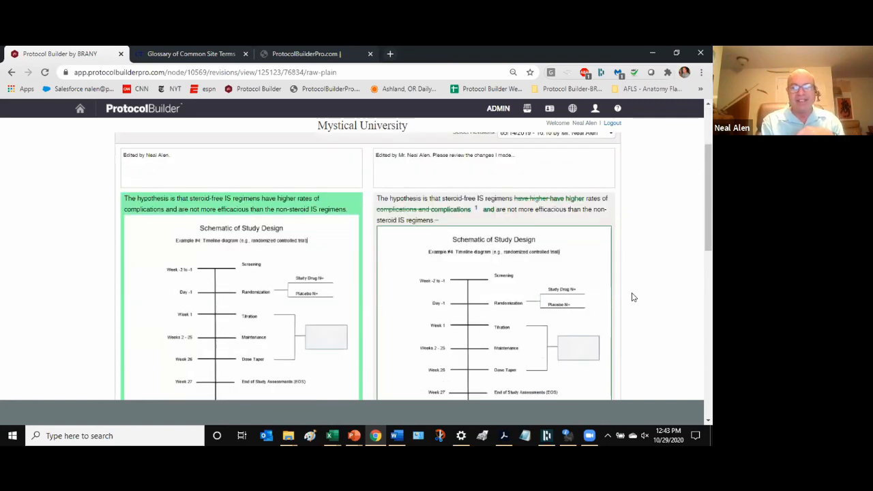
{"action": "scroll", "coordinate": [633, 296], "scroll_direction": "up", "scroll_amount": 6}
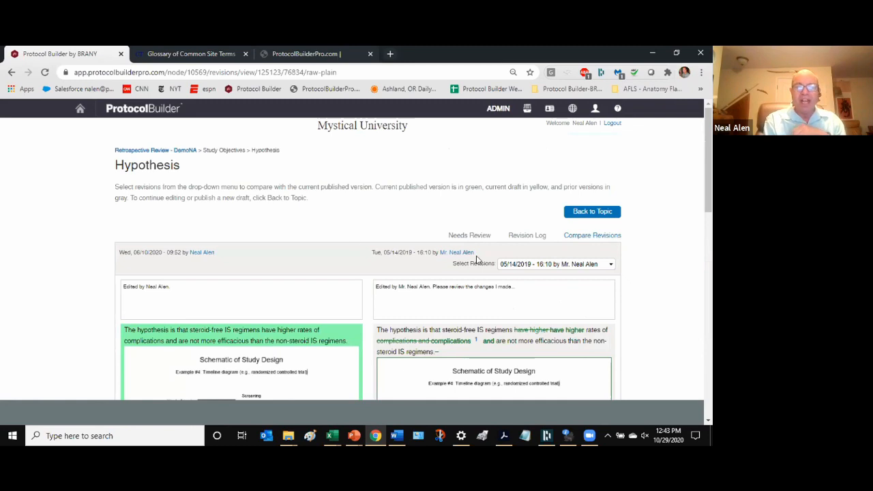
- Open Needs Review and look over the pending topics, such as 4.2 Primary Objective, and the Completed list
{"action": "left_click", "coordinate": [461, 236]}
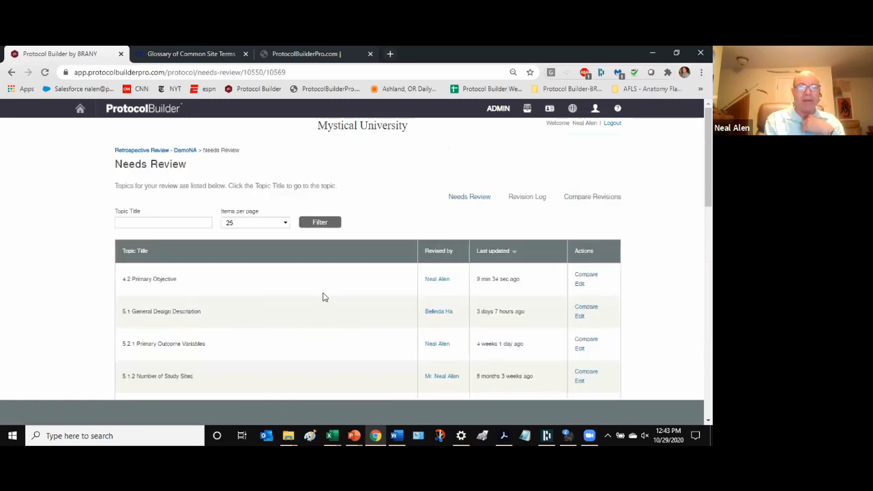
{"action": "scroll", "coordinate": [280, 267], "scroll_direction": "down", "scroll_amount": 2}
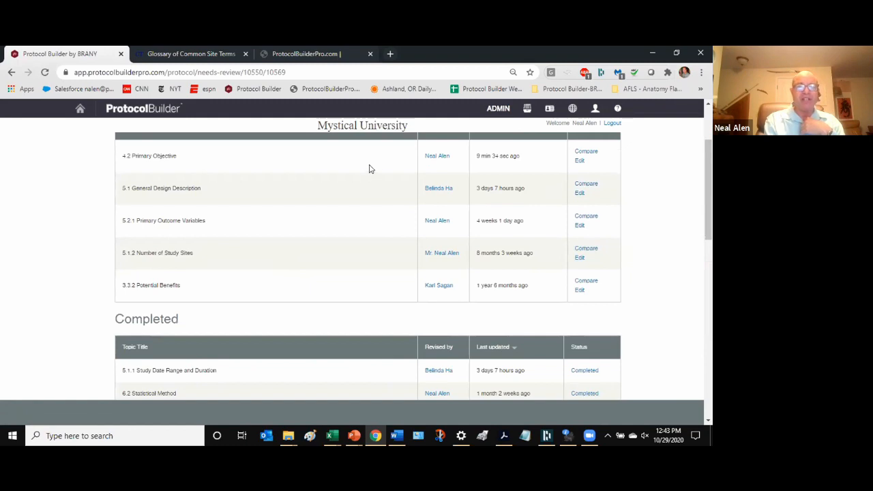
{"action": "scroll", "coordinate": [352, 160], "scroll_direction": "down", "scroll_amount": 2}
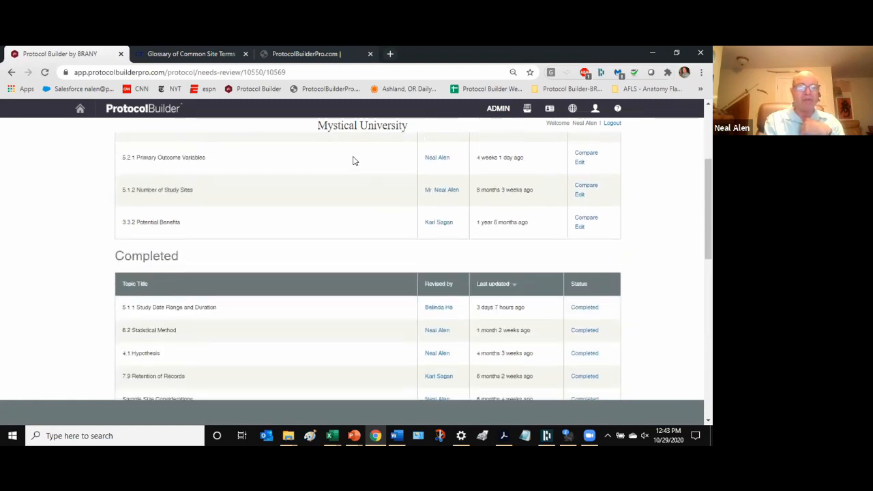
{"action": "scroll", "coordinate": [278, 142], "scroll_direction": "up", "scroll_amount": 2}
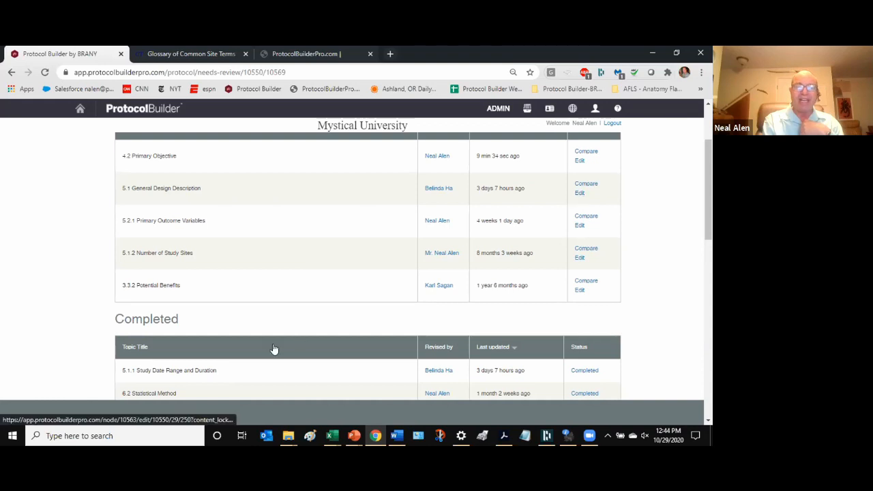
{"action": "scroll", "coordinate": [300, 321], "scroll_direction": "down", "scroll_amount": 1}
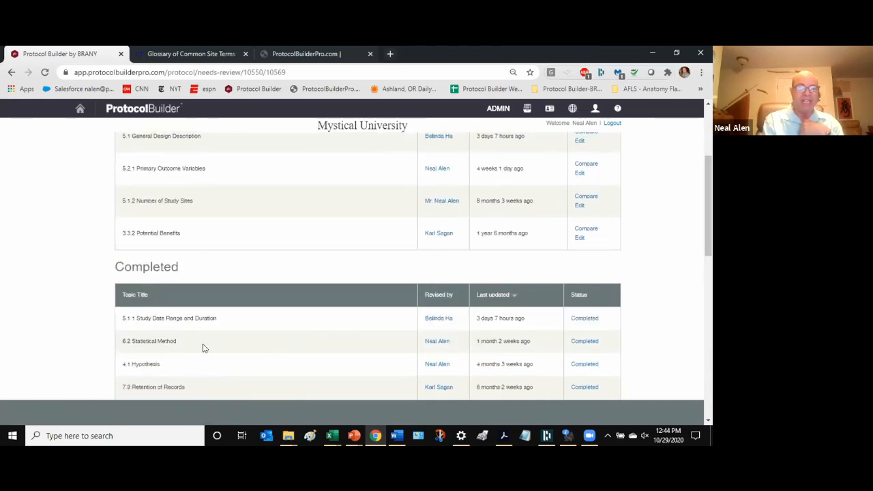
{"action": "scroll", "coordinate": [300, 343], "scroll_direction": "down", "scroll_amount": 5}
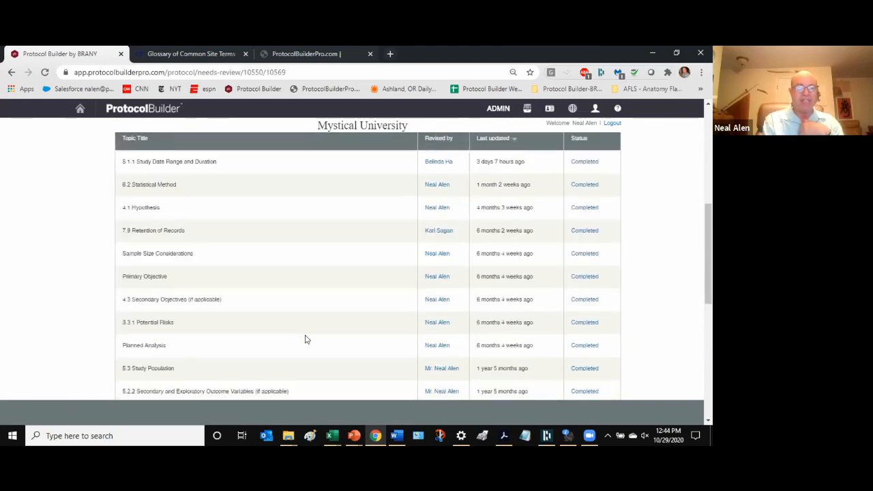
{"action": "scroll", "coordinate": [321, 341], "scroll_direction": "up", "scroll_amount": 10}
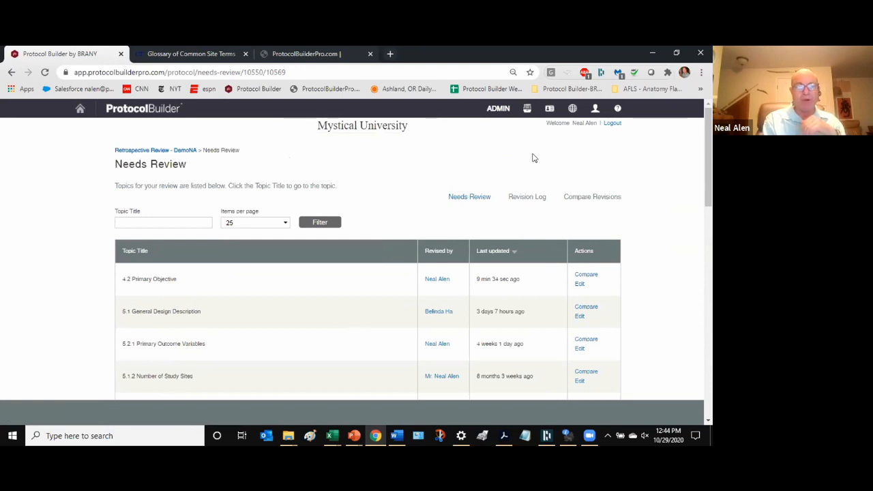
- Edit 4.2 Primary Objective, view its sample text, and check the 'test of appendix' attachment
{"action": "left_click", "coordinate": [579, 285]}
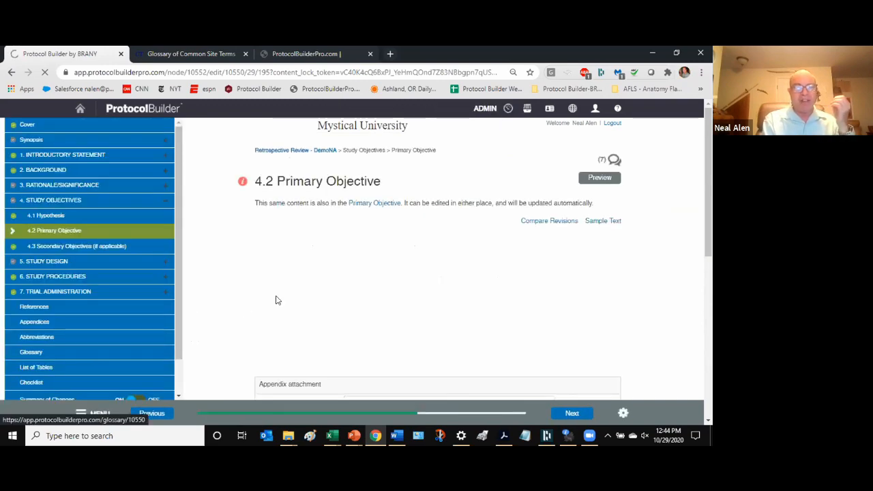
{"action": "left_click", "coordinate": [602, 221]}
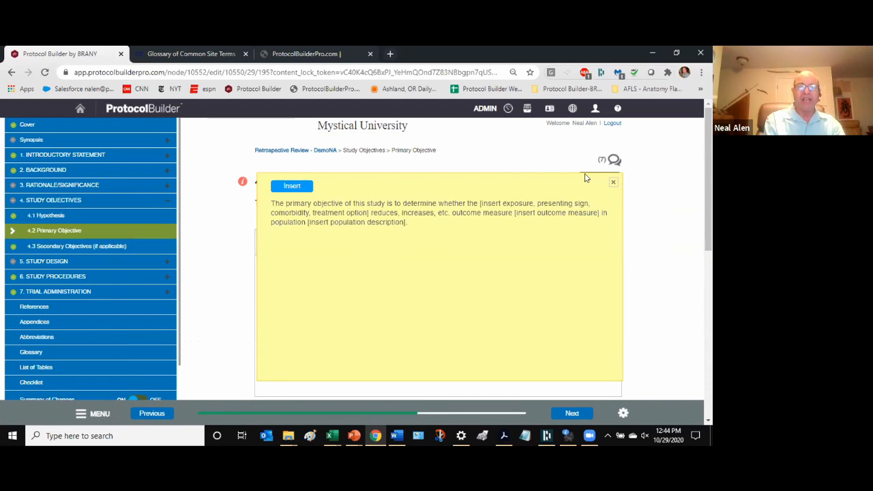
{"action": "left_click", "coordinate": [614, 184]}
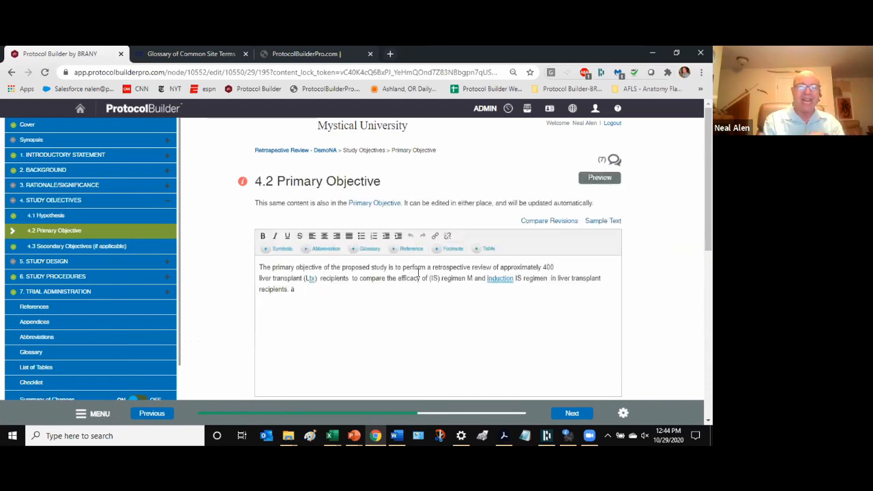
{"action": "scroll", "coordinate": [418, 273], "scroll_direction": "down", "scroll_amount": 3}
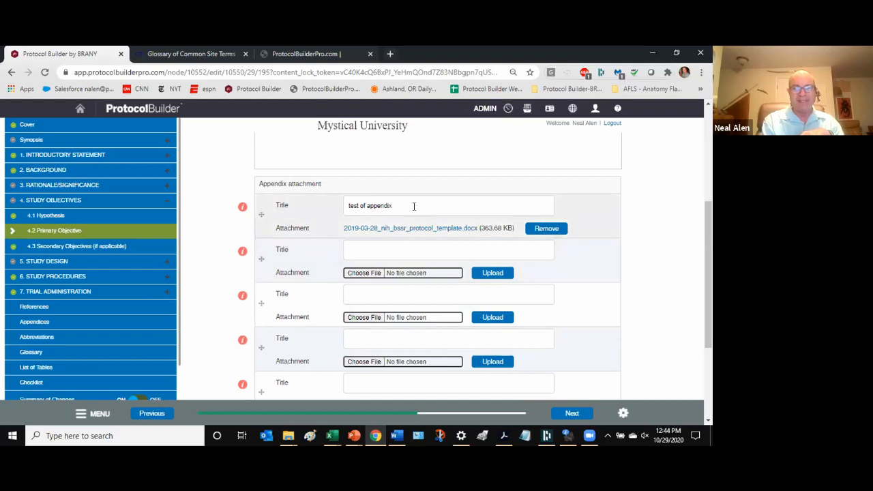
{"action": "scroll", "coordinate": [416, 218], "scroll_direction": "down", "scroll_amount": 3}
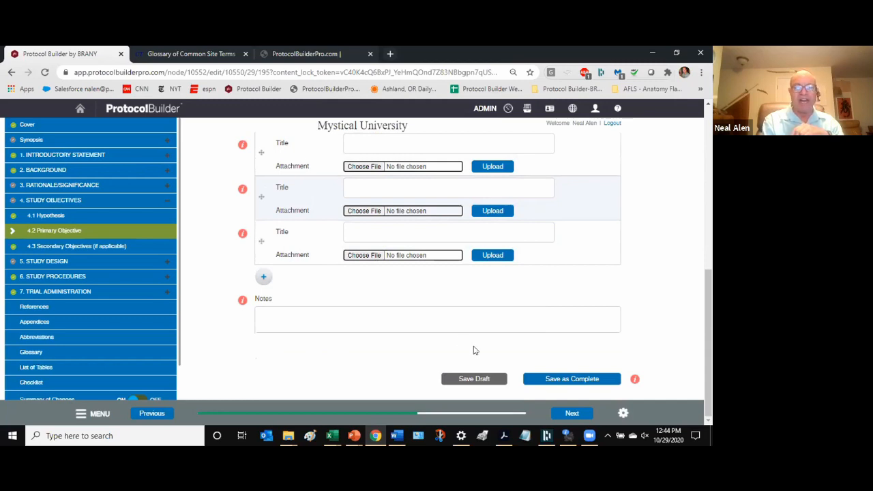
{"action": "scroll", "coordinate": [473, 351], "scroll_direction": "up", "scroll_amount": 10}
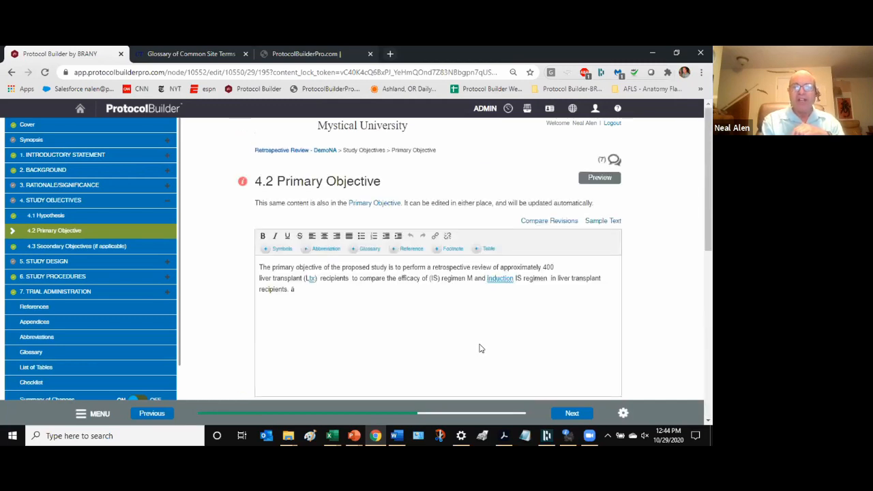
{"action": "scroll", "coordinate": [681, 285], "scroll_direction": "down", "scroll_amount": 10}
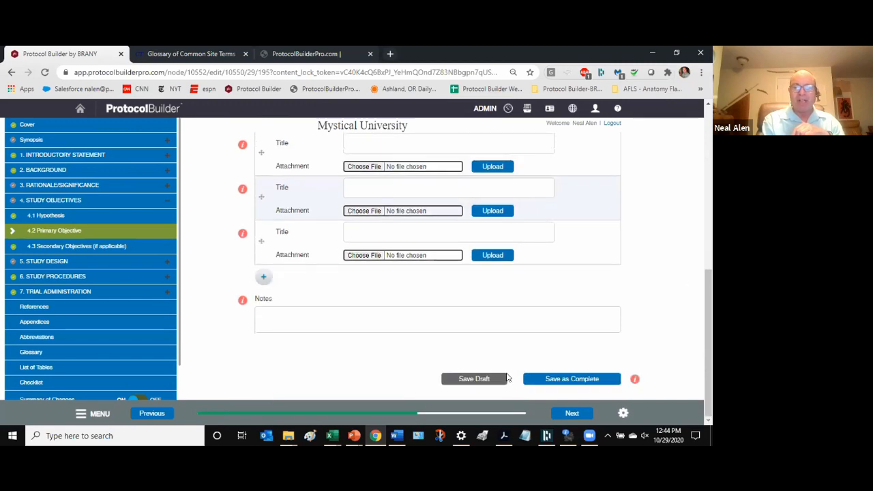
- Save the Primary Objective as a draft, skipping user notifications
{"action": "left_click", "coordinate": [487, 381]}
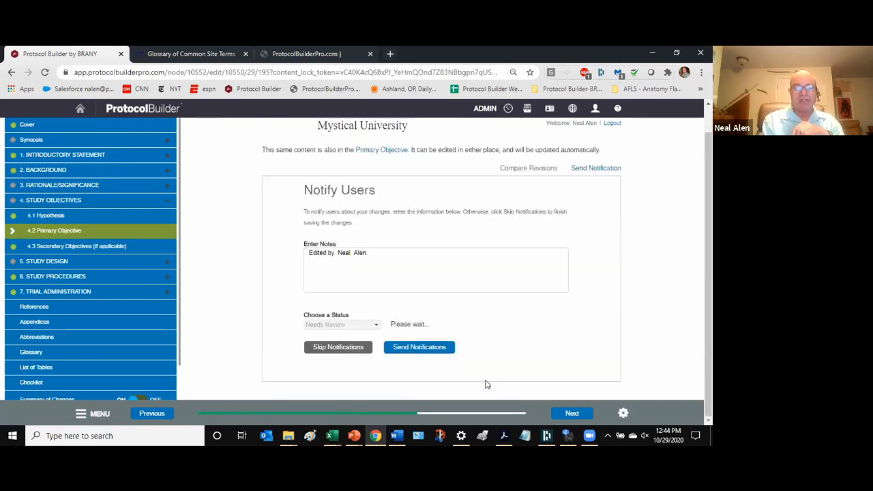
{"action": "left_click", "coordinate": [344, 348]}
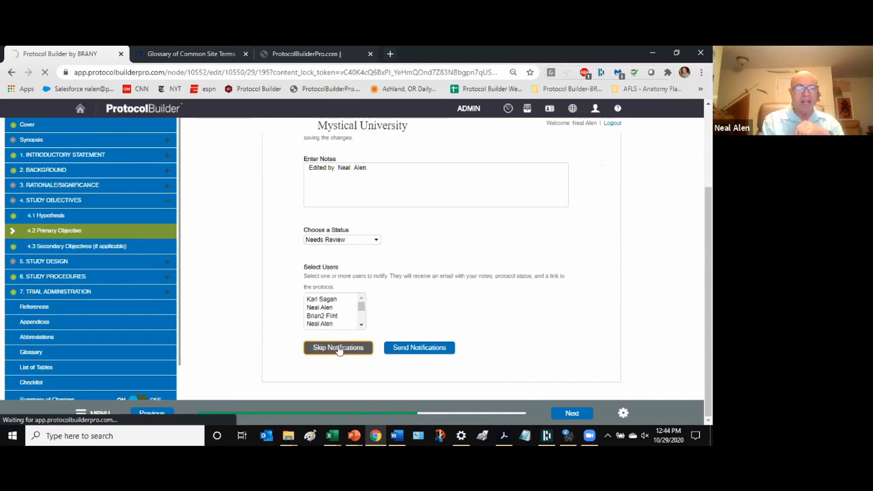
{"action": "scroll", "coordinate": [125, 351], "scroll_direction": "down", "scroll_amount": 1}
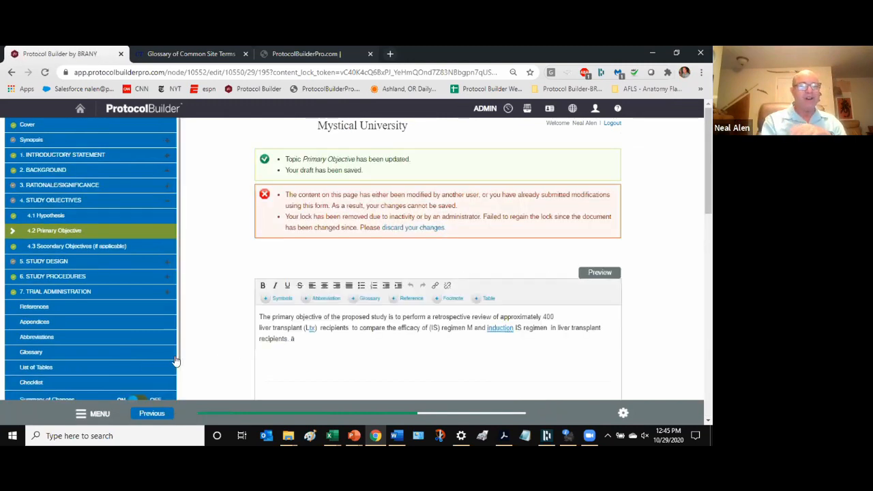
{"action": "scroll", "coordinate": [132, 347], "scroll_direction": "down", "scroll_amount": 1}
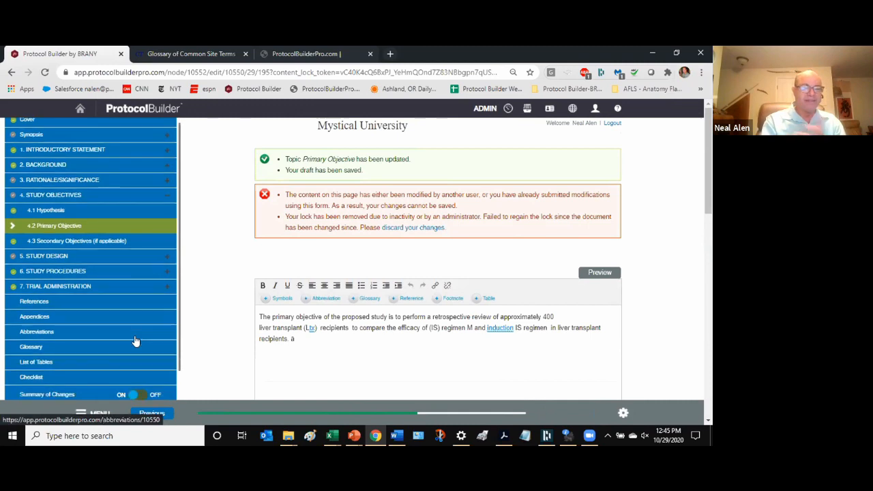
{"action": "scroll", "coordinate": [129, 357], "scroll_direction": "down", "scroll_amount": 1}
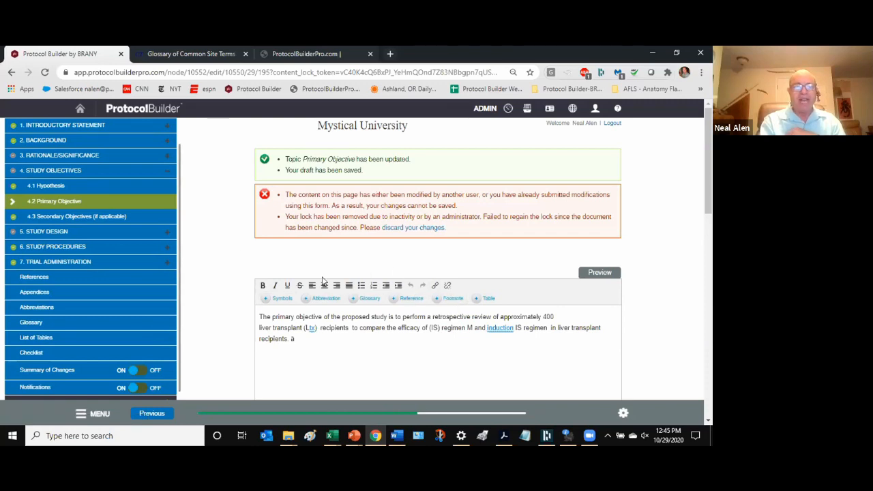
{"action": "scroll", "coordinate": [41, 226], "scroll_direction": "up", "scroll_amount": 2}
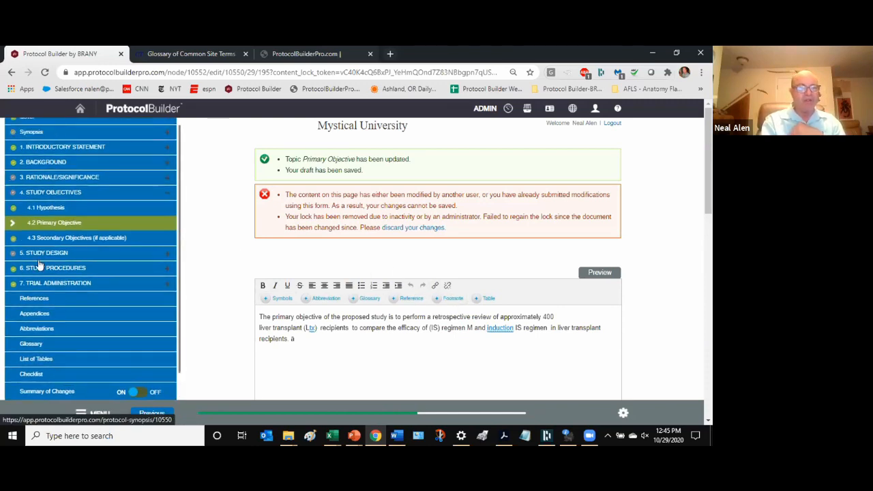
{"action": "scroll", "coordinate": [61, 169], "scroll_direction": "down", "scroll_amount": 1}
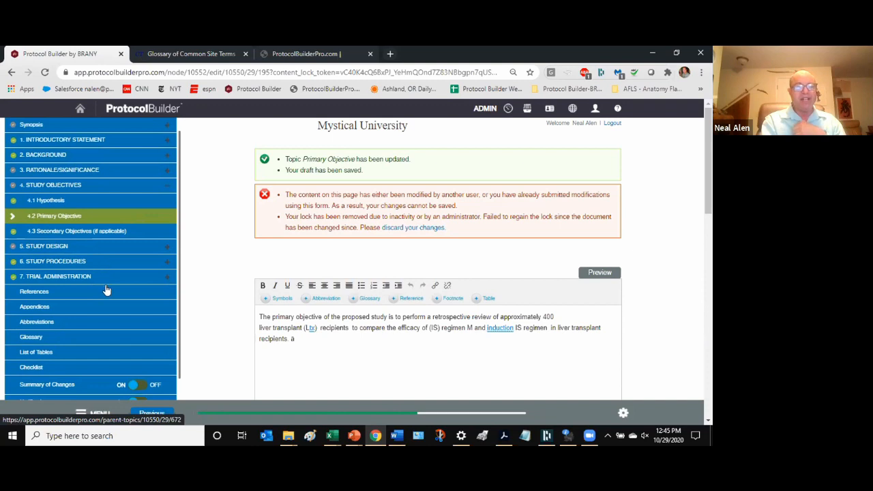
- Preview the whole protocol from the gear menu, confirming Leave
{"action": "left_click", "coordinate": [623, 413]}
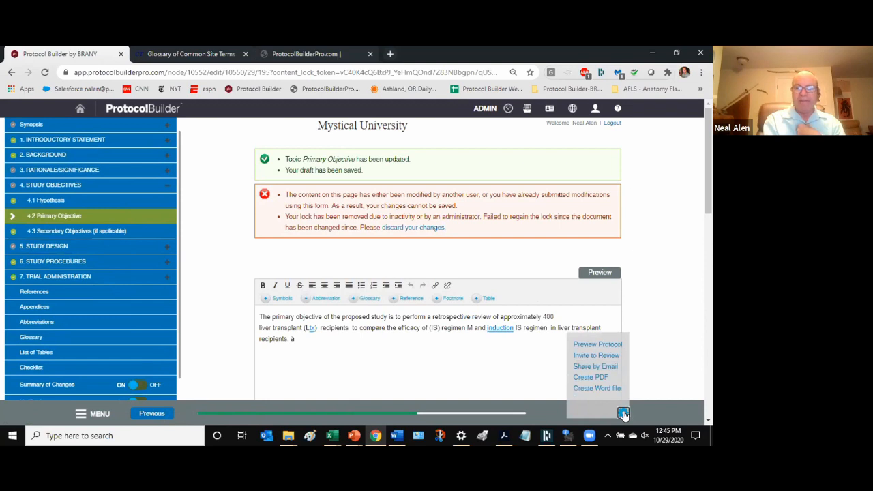
{"action": "left_click", "coordinate": [593, 344]}
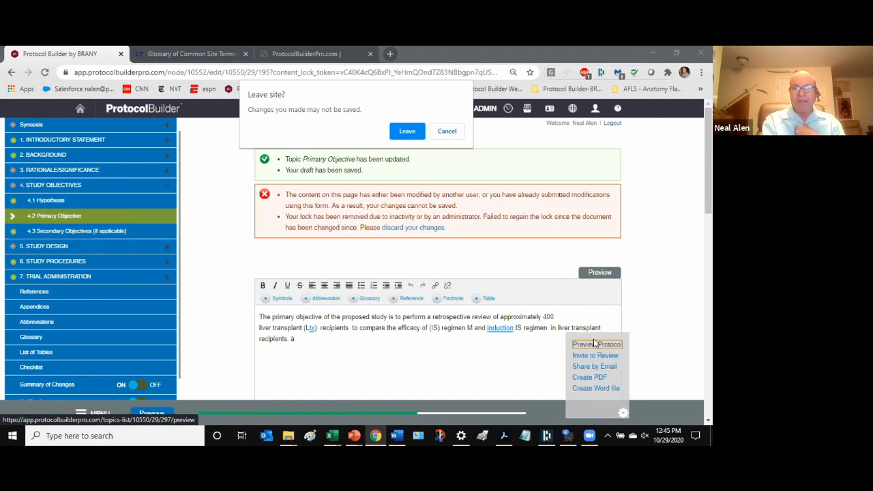
{"action": "left_click", "coordinate": [397, 128]}
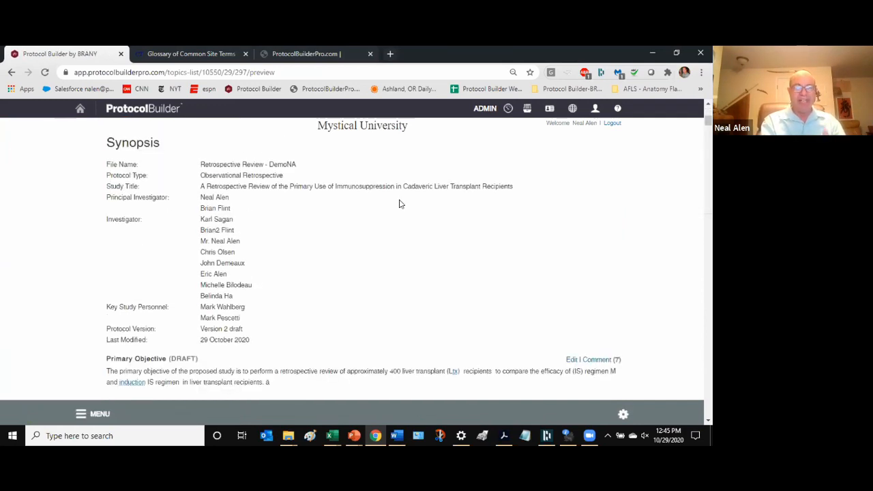
- Scroll the preview past the study flowchart to 5.3.2 Eligibility Criteria/Vulnerable Populations
{"action": "scroll", "coordinate": [400, 204], "scroll_direction": "down", "scroll_amount": 2}
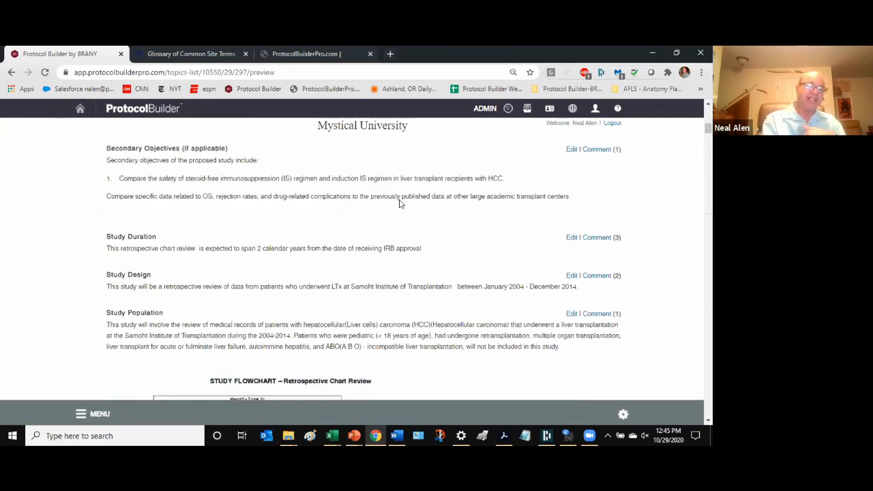
{"action": "scroll", "coordinate": [401, 203], "scroll_direction": "down", "scroll_amount": 2}
{"action": "scroll", "coordinate": [400, 203], "scroll_direction": "down", "scroll_amount": 10}
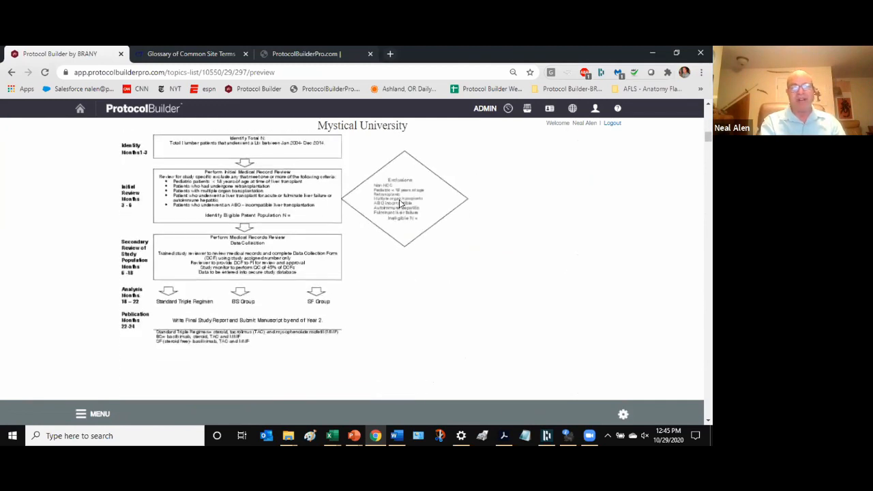
{"action": "scroll", "coordinate": [400, 203], "scroll_direction": "down", "scroll_amount": 15}
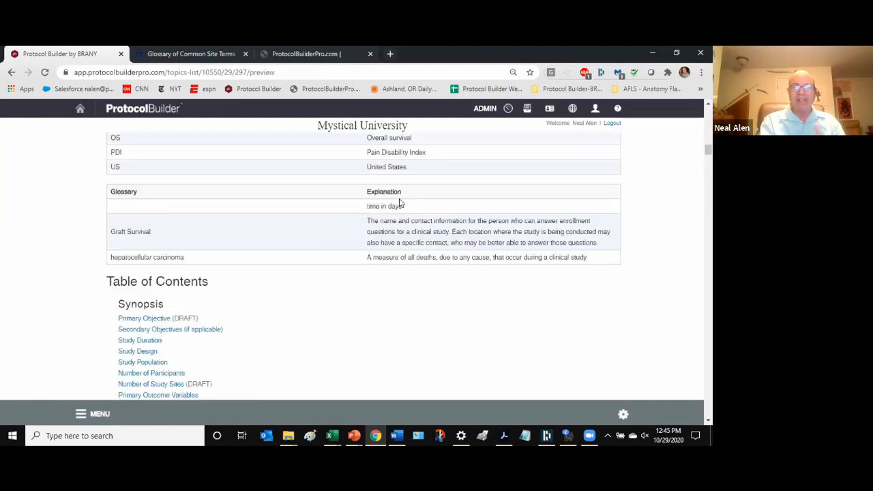
{"action": "scroll", "coordinate": [401, 204], "scroll_direction": "down", "scroll_amount": 15}
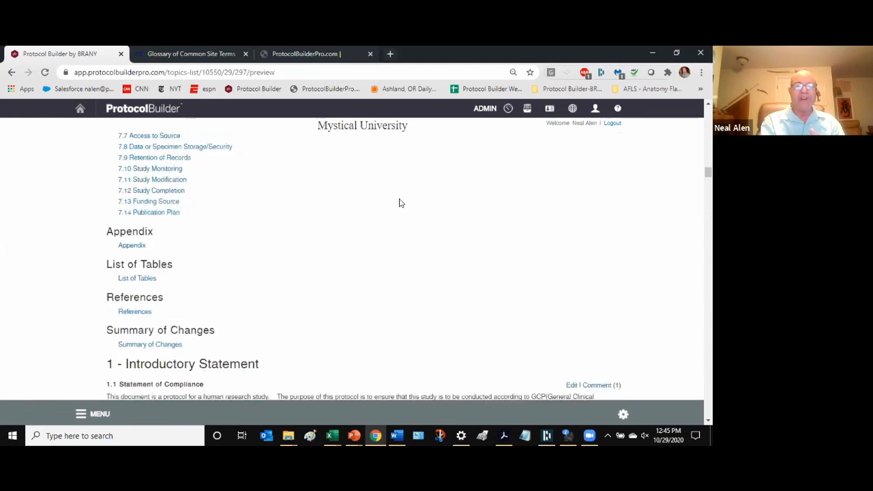
{"action": "scroll", "coordinate": [400, 203], "scroll_direction": "down", "scroll_amount": 10}
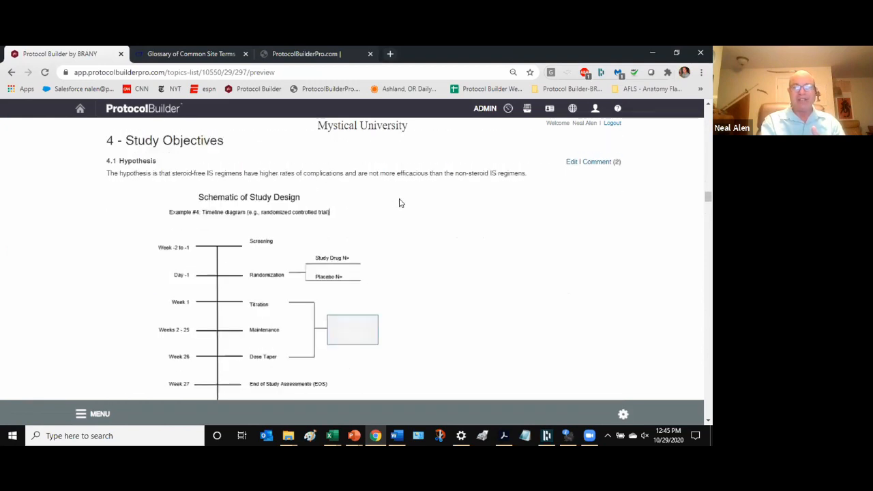
{"action": "scroll", "coordinate": [400, 203], "scroll_direction": "down", "scroll_amount": 5}
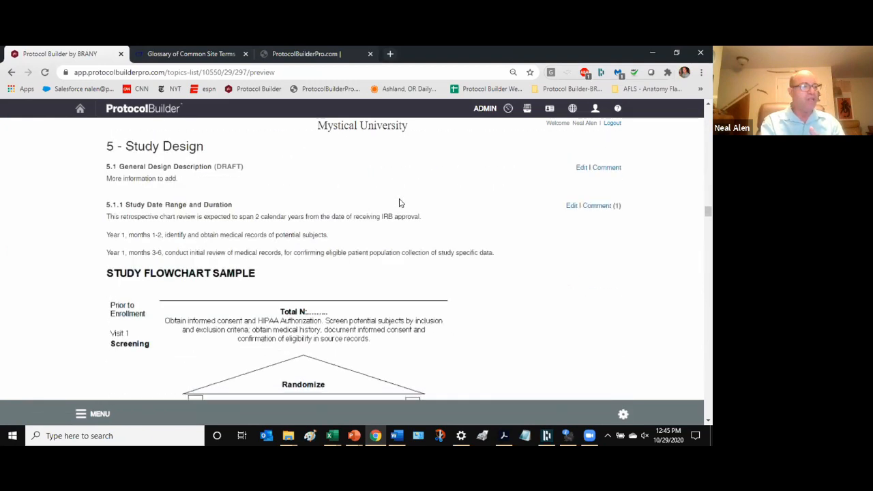
{"action": "scroll", "coordinate": [401, 204], "scroll_direction": "down", "scroll_amount": 5}
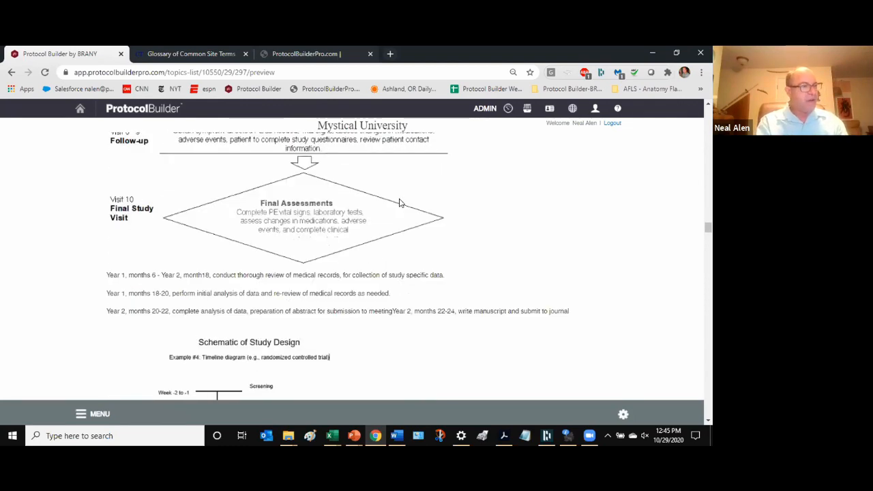
{"action": "scroll", "coordinate": [400, 203], "scroll_direction": "down", "scroll_amount": 10}
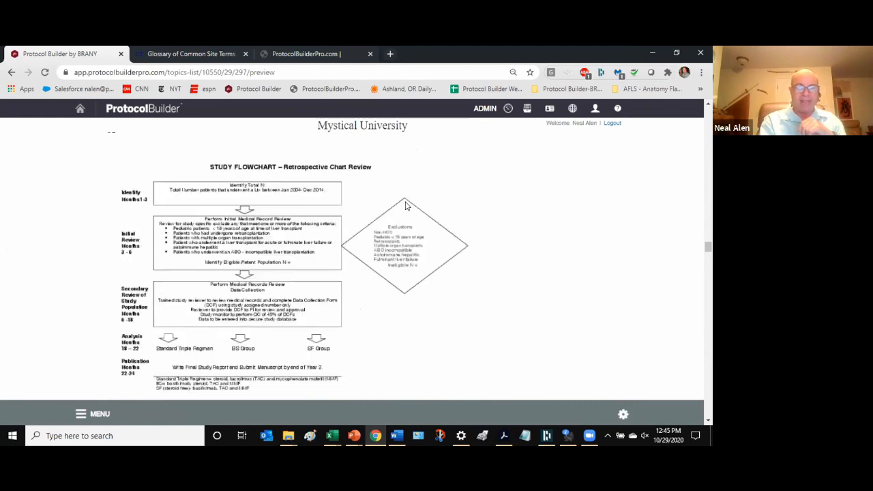
{"action": "scroll", "coordinate": [405, 205], "scroll_direction": "down", "scroll_amount": 10}
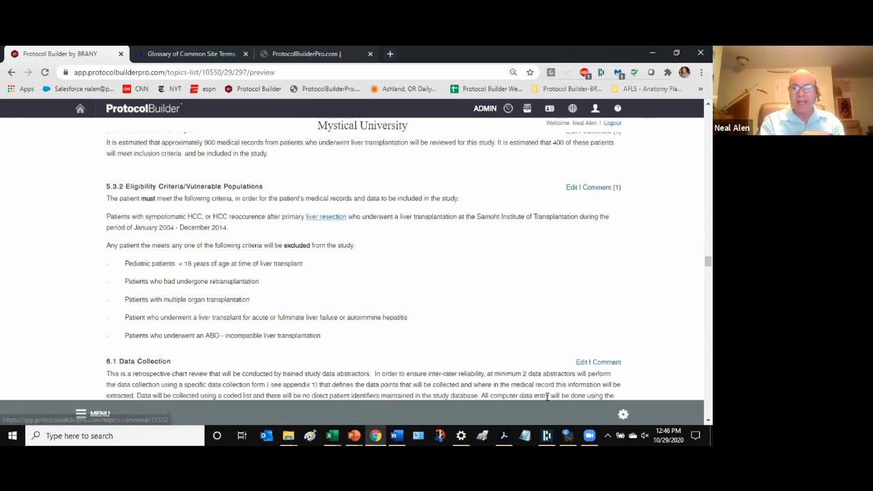
{"action": "left_click", "coordinate": [622, 414]}
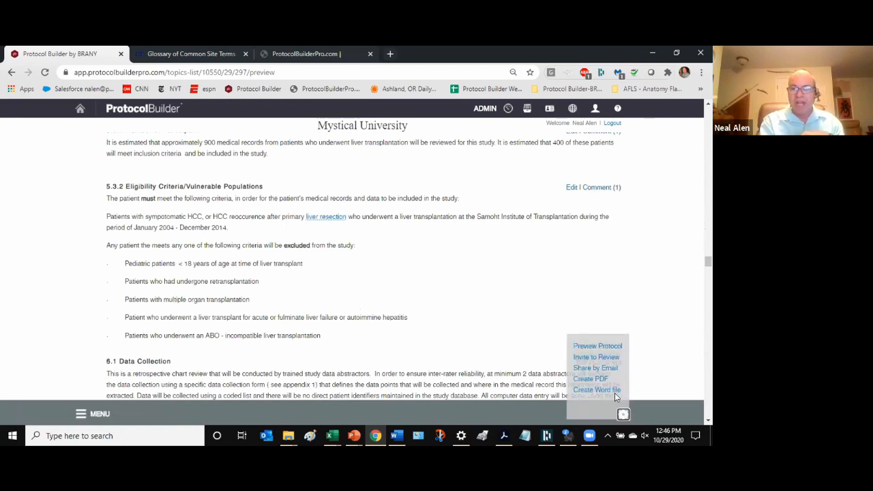
{"action": "left_click", "coordinate": [593, 358]}
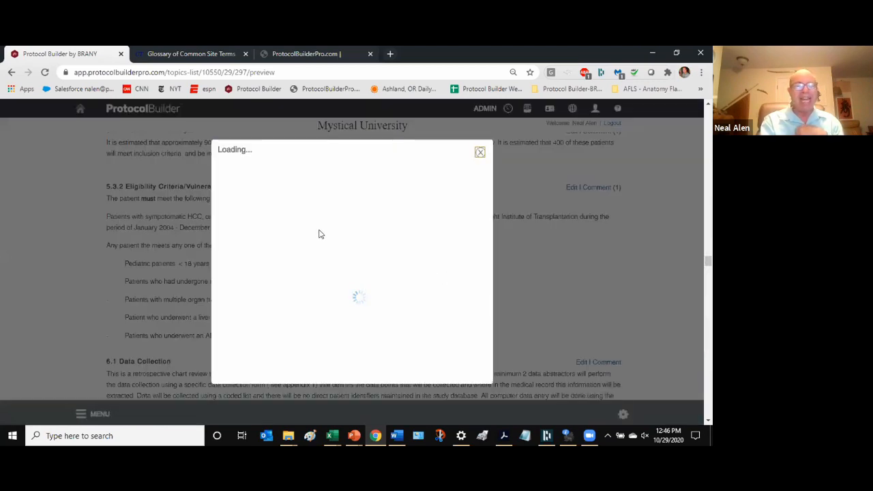
{"action": "left_click", "coordinate": [243, 204]}
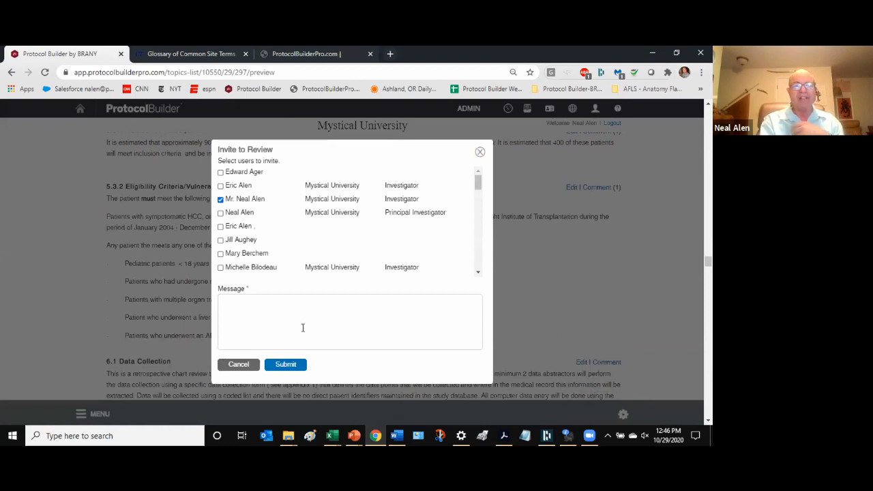
{"action": "left_click", "coordinate": [481, 152]}
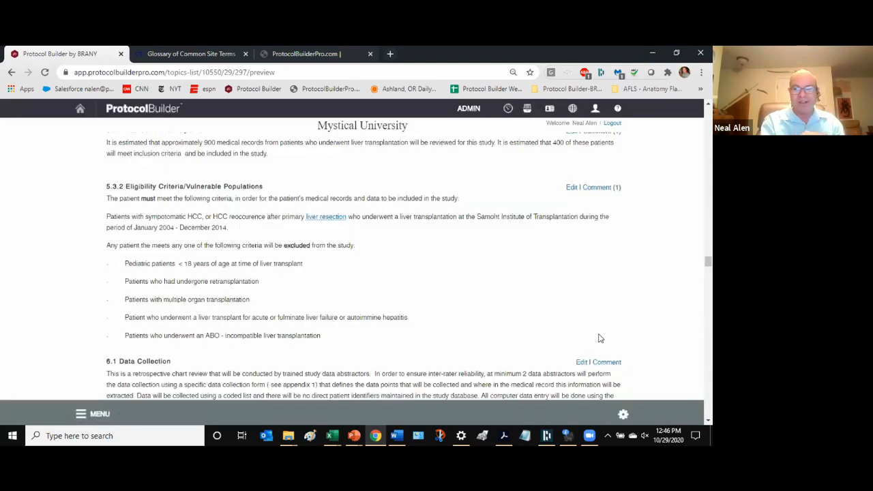
{"action": "mouse_move", "coordinate": [623, 409]}
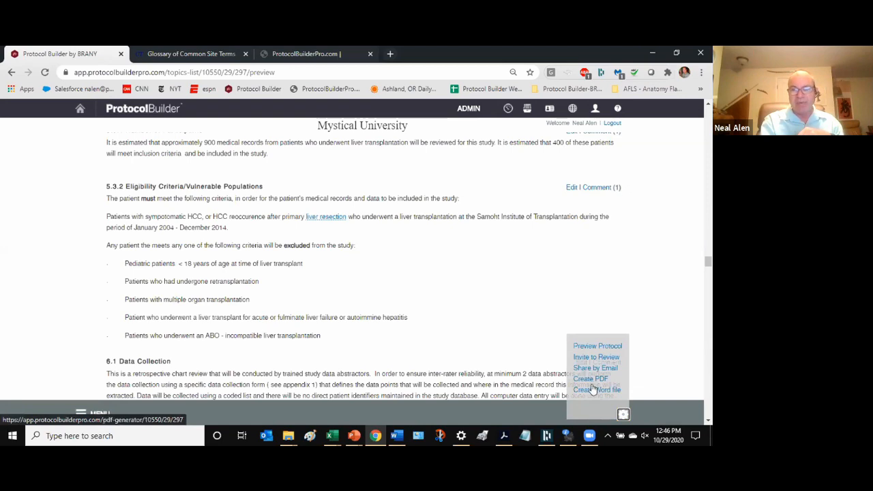
- Create a Word file of the protocol and show the section outline beside the preview
{"action": "left_click", "coordinate": [593, 390]}
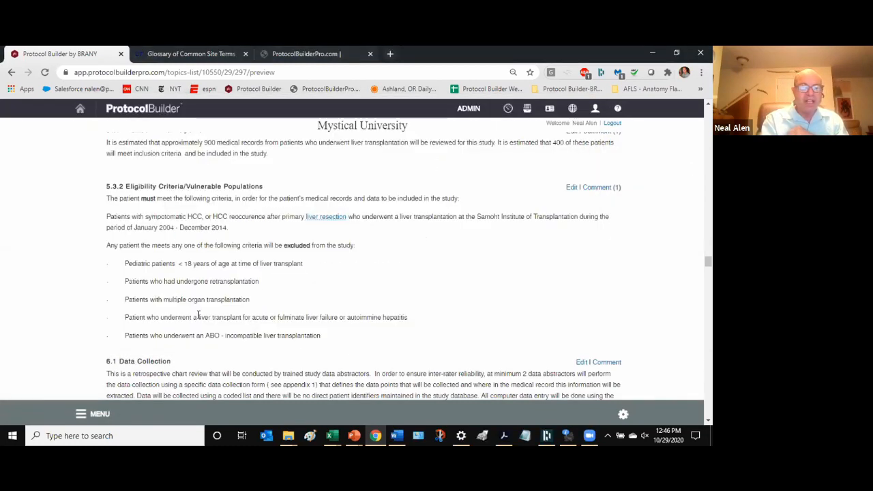
{"action": "left_click", "coordinate": [77, 415]}
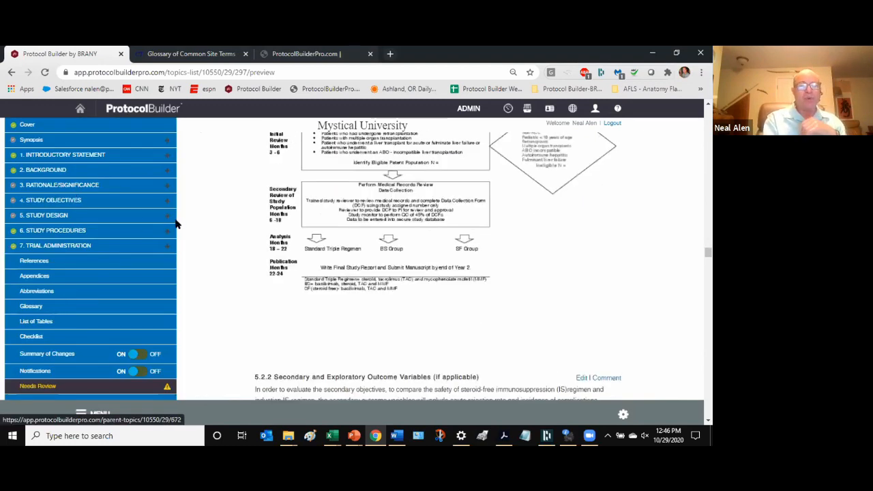
{"action": "scroll", "coordinate": [249, 238], "scroll_direction": "up", "scroll_amount": 3}
{"action": "scroll", "coordinate": [249, 238], "scroll_direction": "up", "scroll_amount": 10}
{"action": "scroll", "coordinate": [189, 237], "scroll_direction": "up", "scroll_amount": 1}
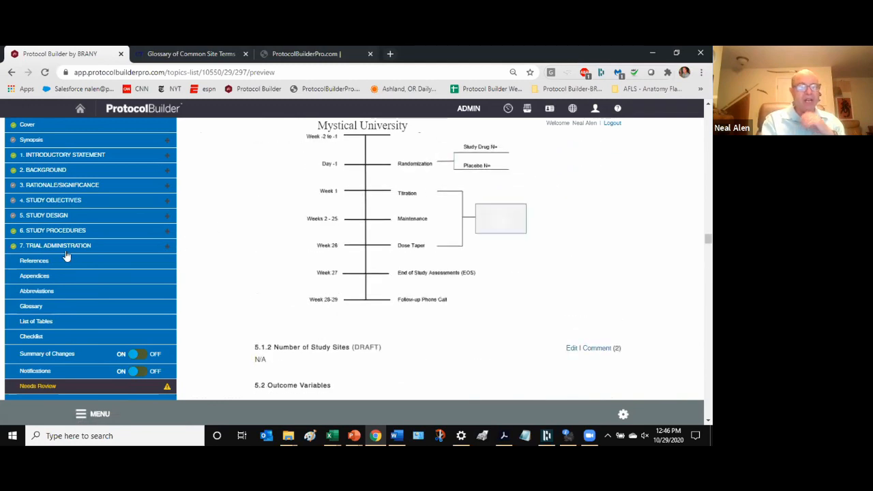
- Review the Final Checklist's 7. Trial Administration subsections, then return to the Protocol List
{"action": "left_click", "coordinate": [38, 337]}
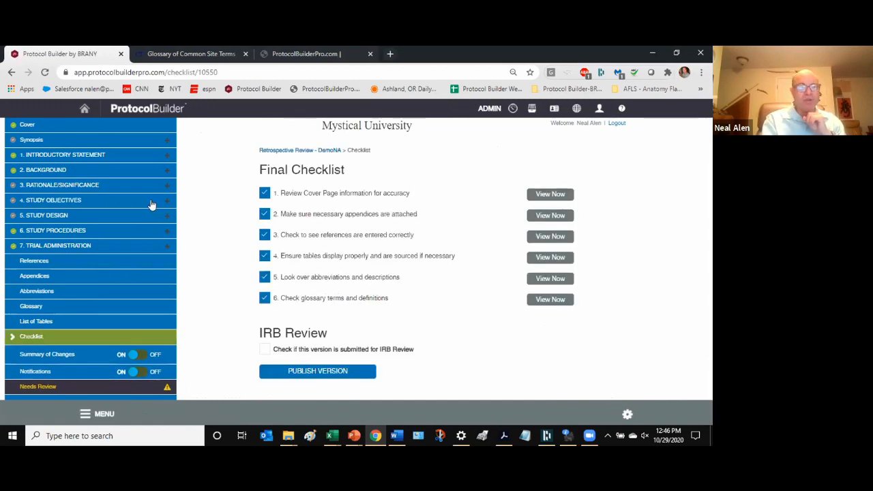
{"action": "left_click", "coordinate": [168, 245]}
{"action": "scroll", "coordinate": [71, 295], "scroll_direction": "down", "scroll_amount": 1}
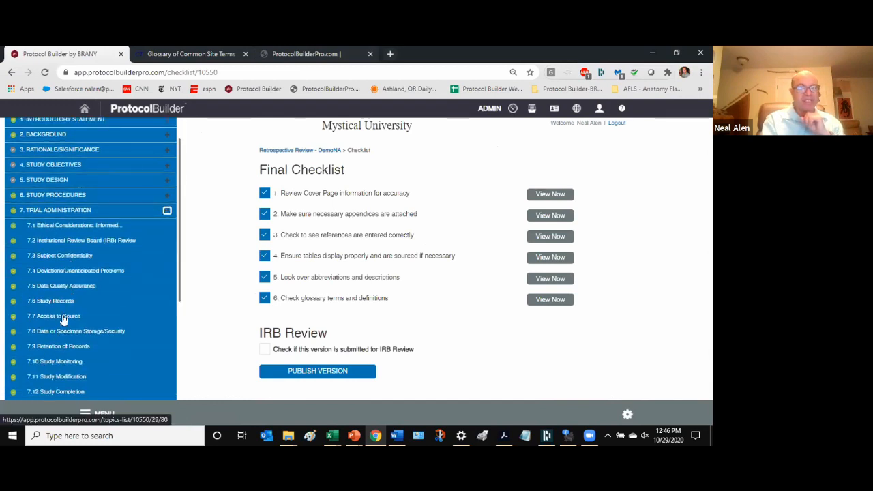
{"action": "scroll", "coordinate": [70, 312], "scroll_direction": "down", "scroll_amount": 1}
{"action": "scroll", "coordinate": [75, 319], "scroll_direction": "up", "scroll_amount": 1}
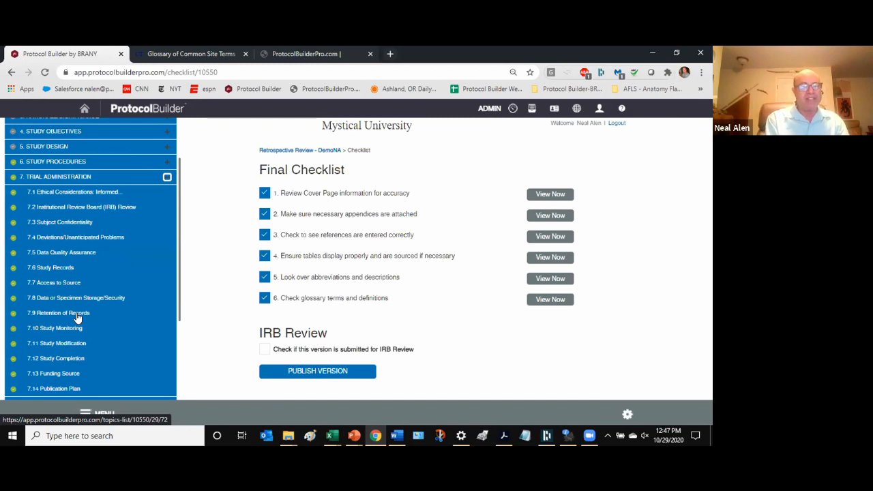
{"action": "scroll", "coordinate": [77, 317], "scroll_direction": "down", "scroll_amount": 2}
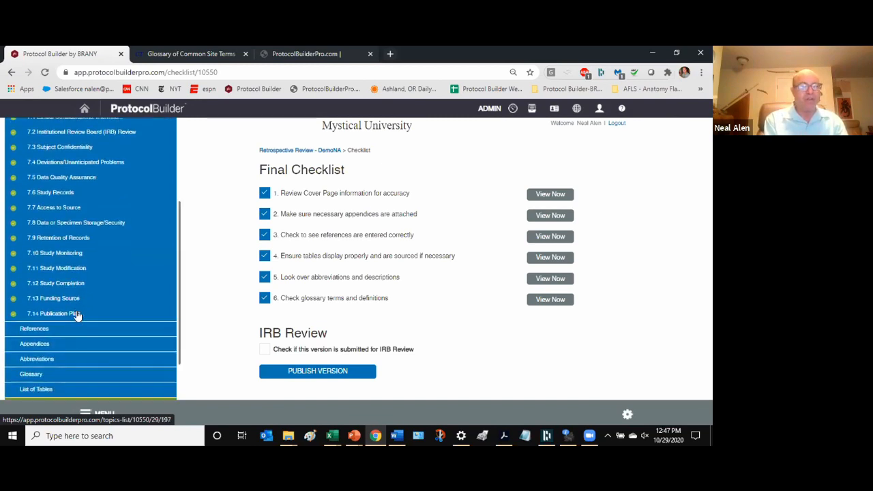
{"action": "scroll", "coordinate": [47, 205], "scroll_direction": "up", "scroll_amount": 2}
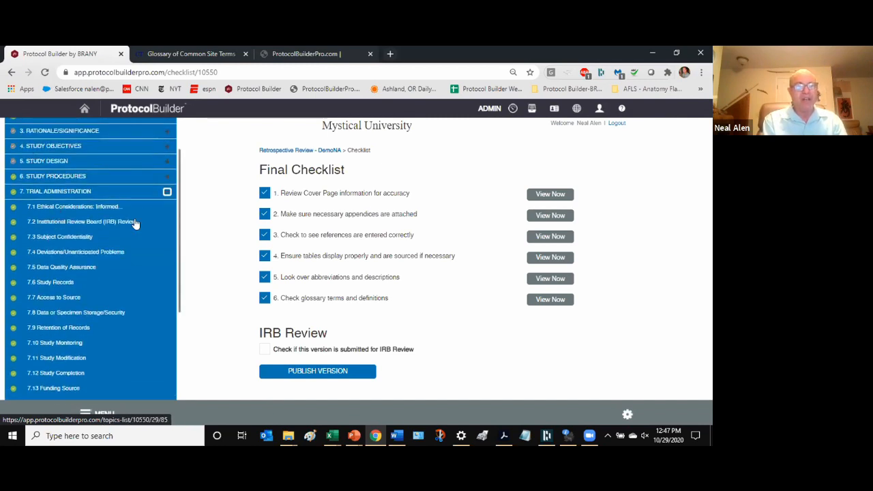
{"action": "left_click", "coordinate": [166, 194]}
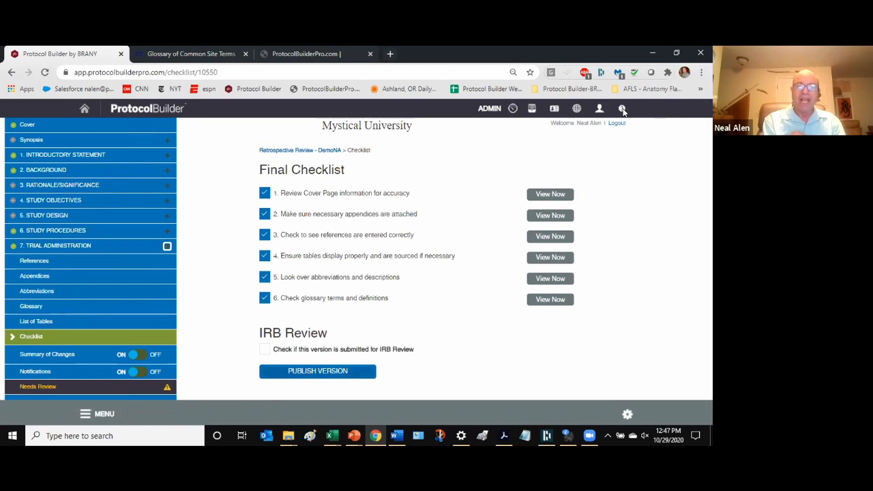
{"action": "left_click", "coordinate": [532, 109]}
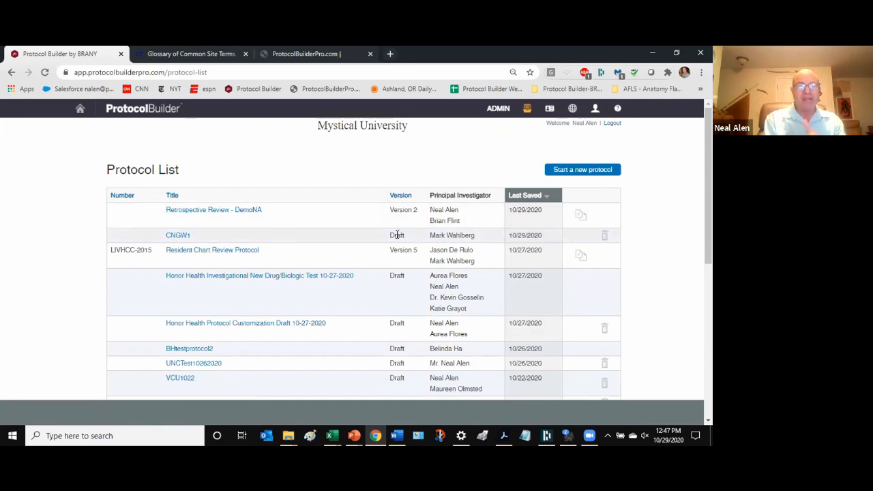
- Open the Retrospective Review - DemoNA dashboard with its outline of section completion percentages
{"action": "left_click", "coordinate": [202, 210]}
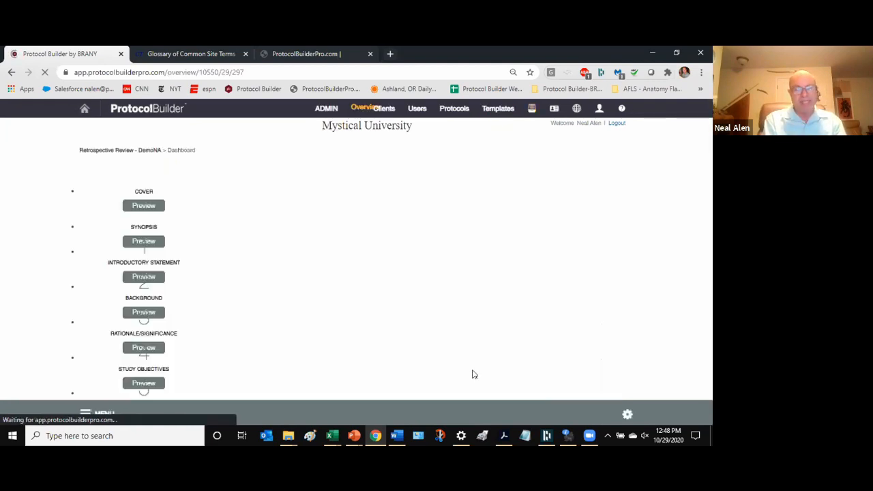
{"action": "left_click", "coordinate": [627, 414]}
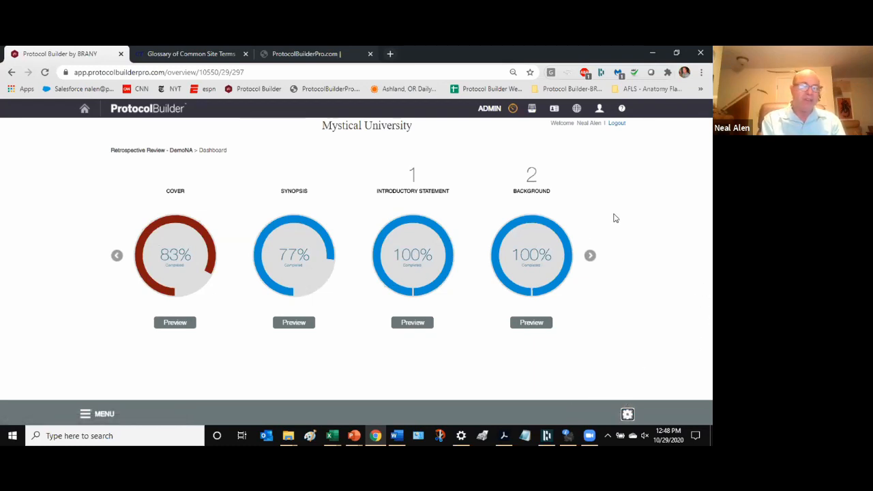
{"action": "left_click", "coordinate": [531, 110]}
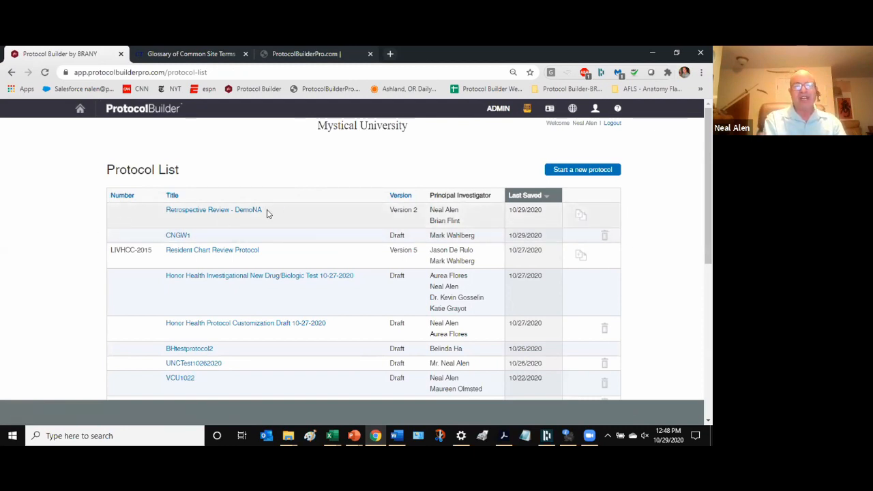
{"action": "left_click", "coordinate": [232, 212]}
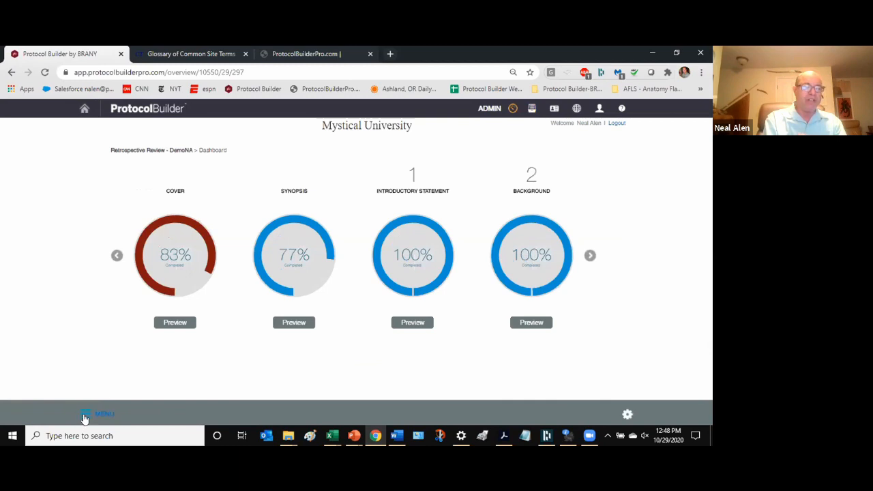
{"action": "left_click", "coordinate": [83, 417]}
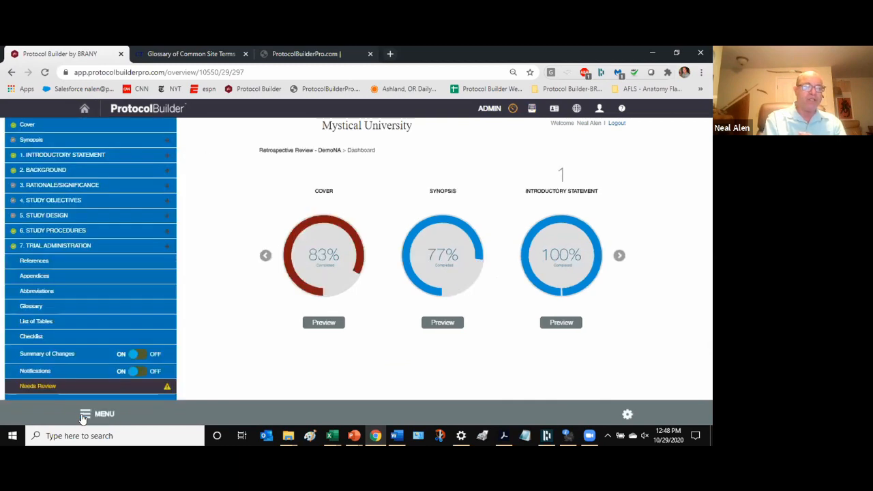
{"action": "left_click", "coordinate": [54, 351]}
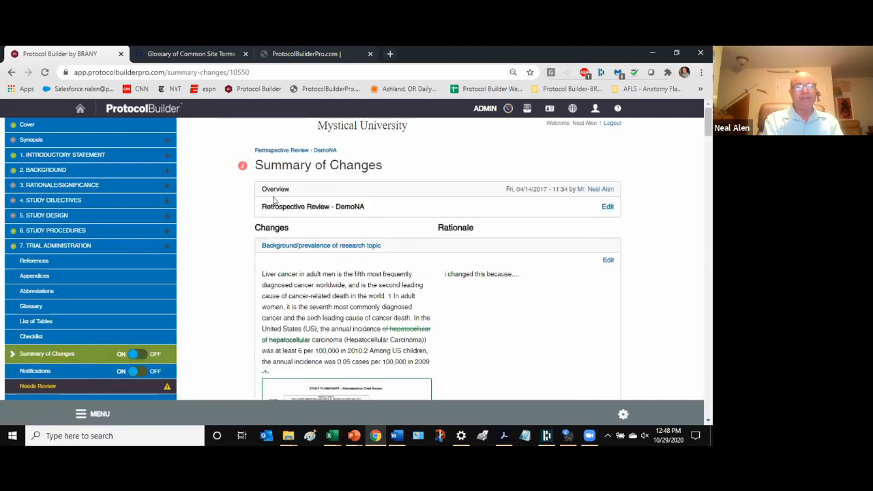
{"action": "scroll", "coordinate": [311, 259], "scroll_direction": "down", "scroll_amount": 3}
{"action": "scroll", "coordinate": [316, 267], "scroll_direction": "down", "scroll_amount": 6}
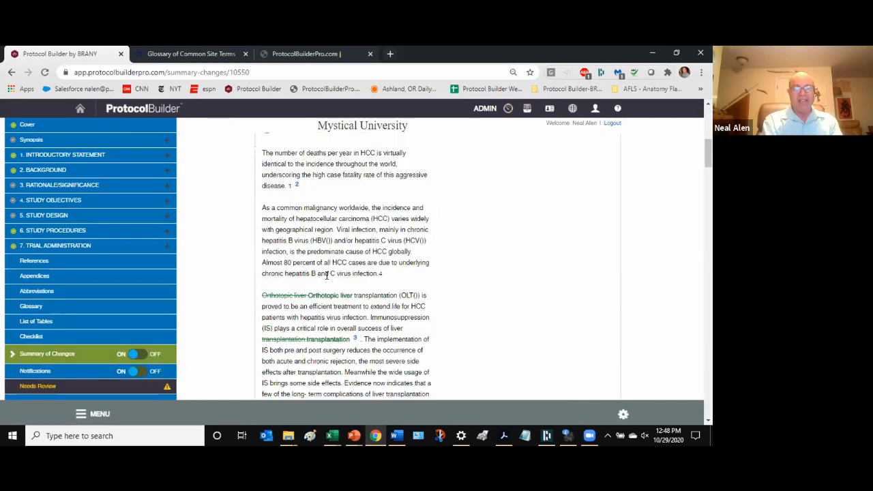
{"action": "scroll", "coordinate": [458, 226], "scroll_direction": "up", "scroll_amount": 4}
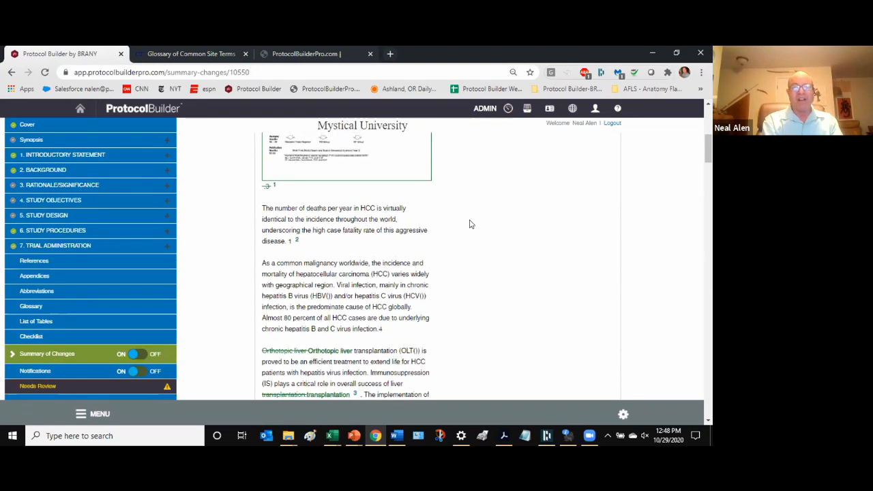
{"action": "scroll", "coordinate": [505, 201], "scroll_direction": "up", "scroll_amount": 3}
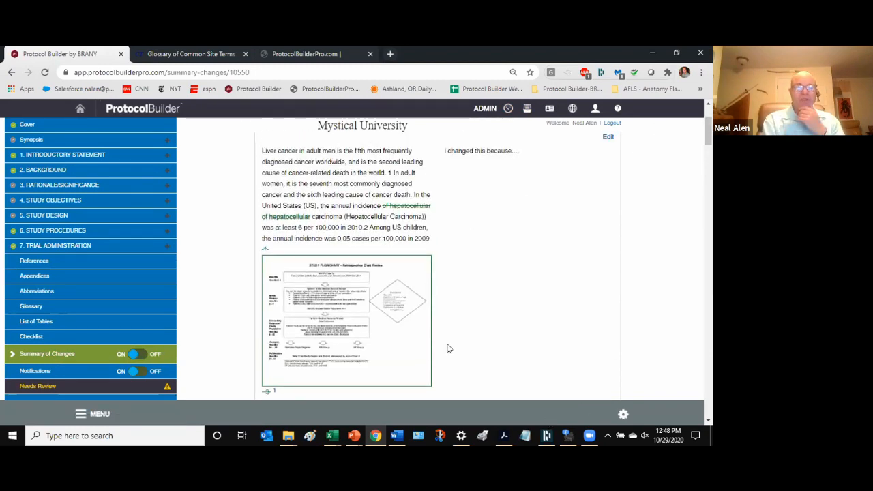
{"action": "left_click", "coordinate": [503, 435]}
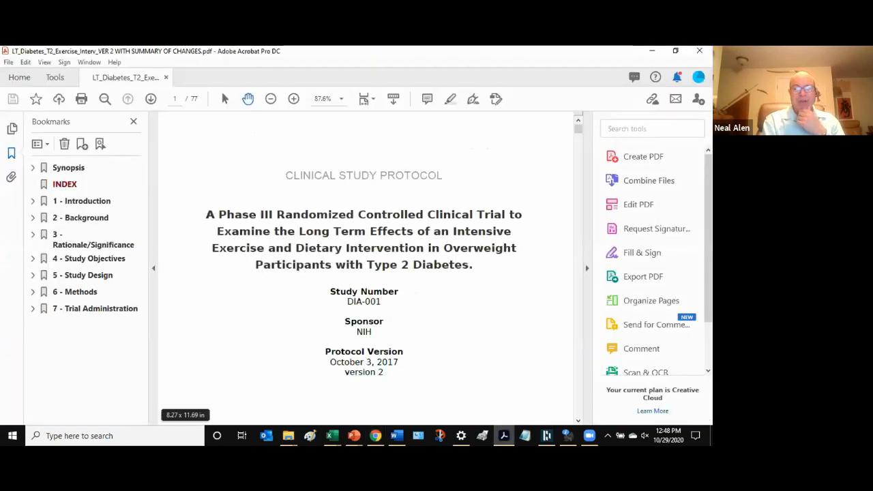
{"action": "scroll", "coordinate": [334, 276], "scroll_direction": "down", "scroll_amount": 1}
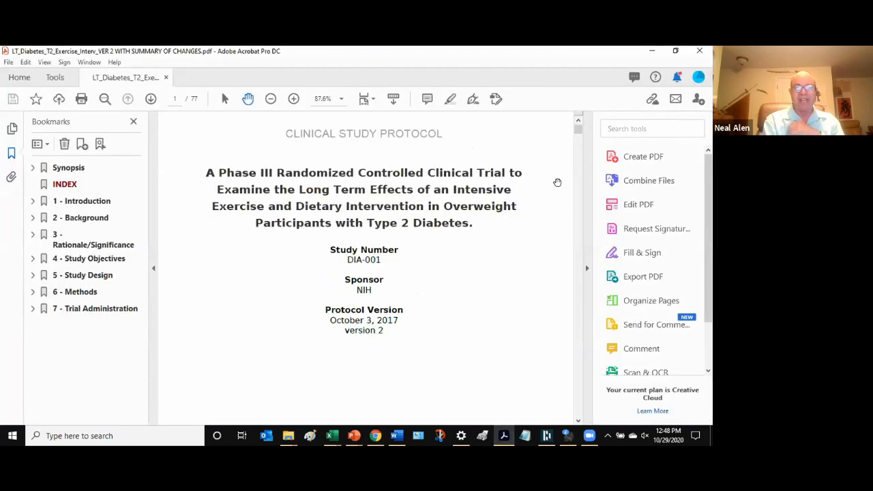
{"action": "left_click_drag", "start_coordinate": [579, 129], "coordinate": [580, 150]}
{"action": "scroll", "coordinate": [576, 144], "scroll_direction": "down", "scroll_amount": 3}
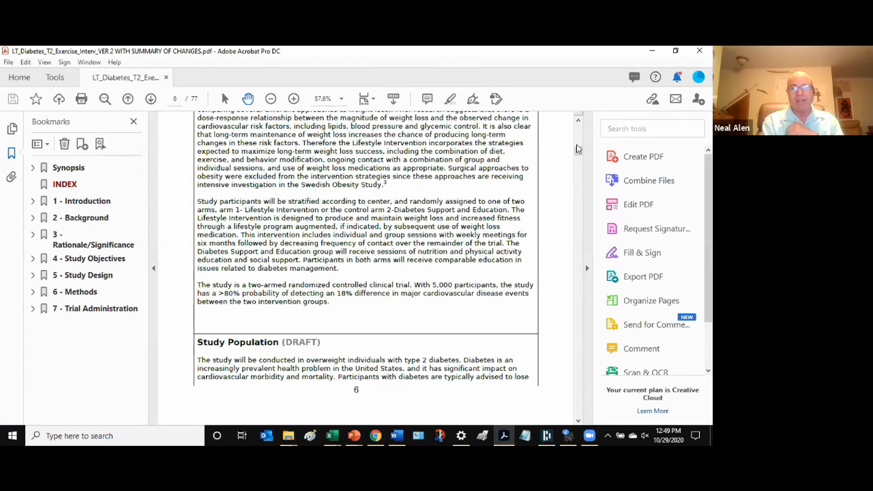
{"action": "scroll", "coordinate": [576, 163], "scroll_direction": "up", "scroll_amount": 9}
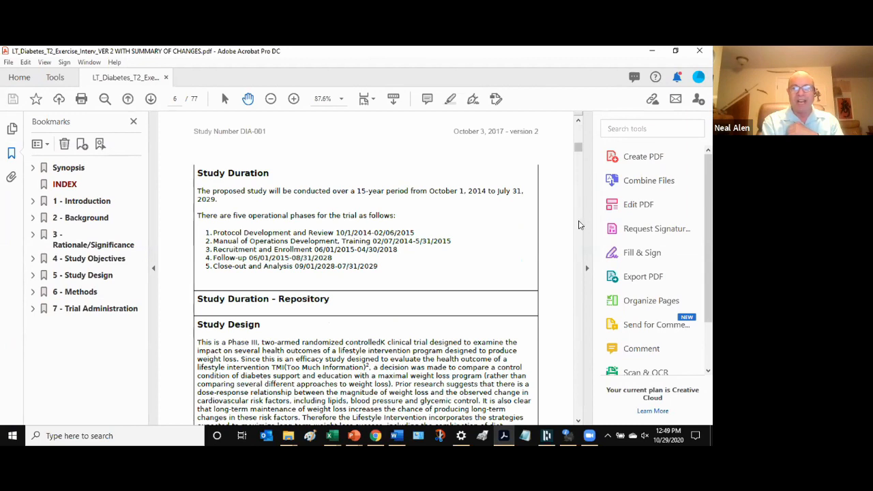
{"action": "scroll", "coordinate": [579, 220], "scroll_direction": "down", "scroll_amount": 10}
{"action": "scroll", "coordinate": [578, 224], "scroll_direction": "down", "scroll_amount": 20}
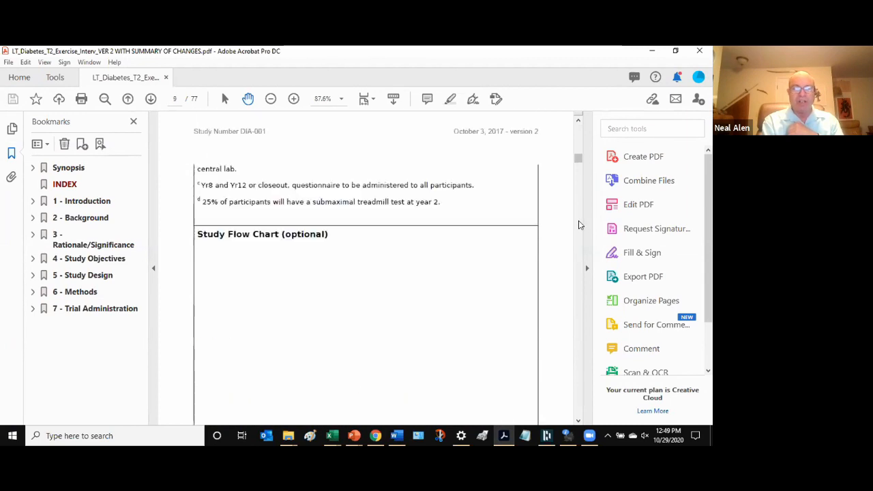
{"action": "scroll", "coordinate": [579, 225], "scroll_direction": "down", "scroll_amount": 8}
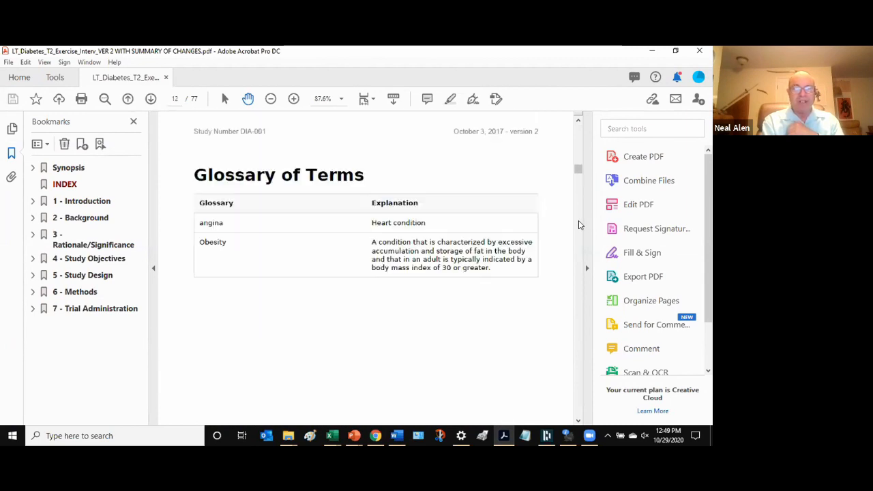
{"action": "scroll", "coordinate": [578, 224], "scroll_direction": "down", "scroll_amount": 20}
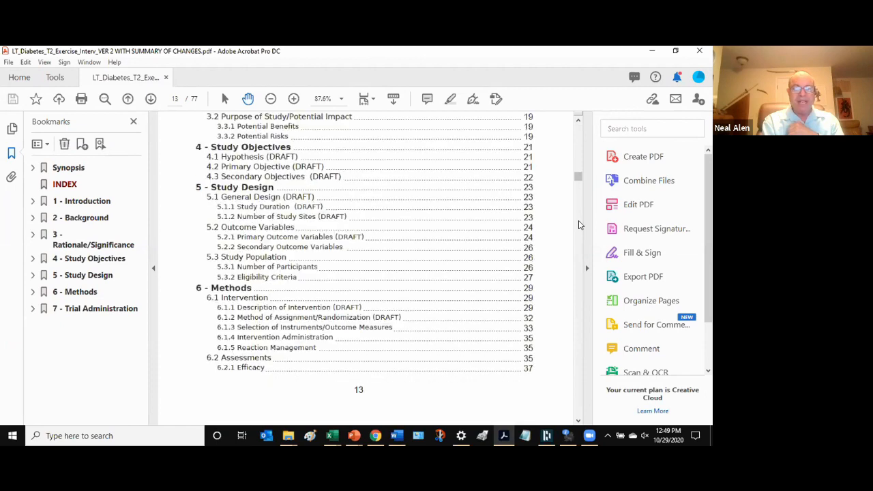
{"action": "scroll", "coordinate": [579, 220], "scroll_direction": "down", "scroll_amount": 6}
{"action": "left_click_drag", "start_coordinate": [580, 188], "coordinate": [573, 363]}
{"action": "scroll", "coordinate": [402, 302], "scroll_direction": "down", "scroll_amount": 2}
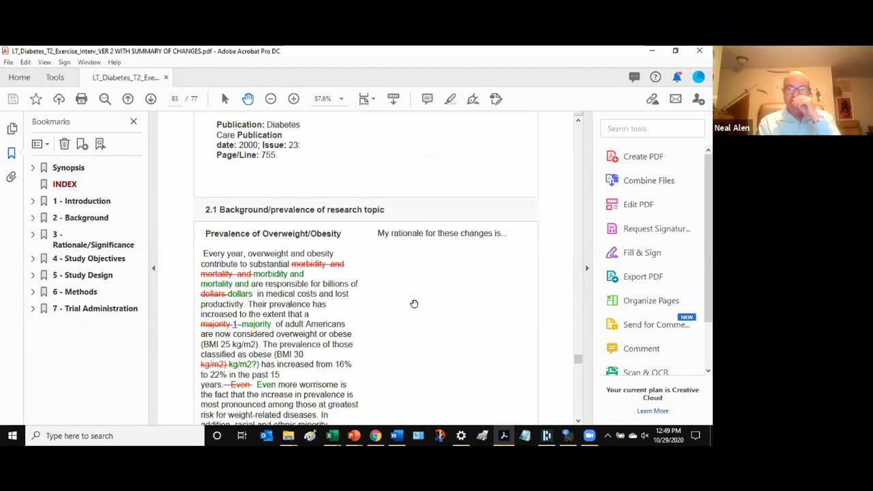
{"action": "scroll", "coordinate": [428, 286], "scroll_direction": "down", "scroll_amount": 1}
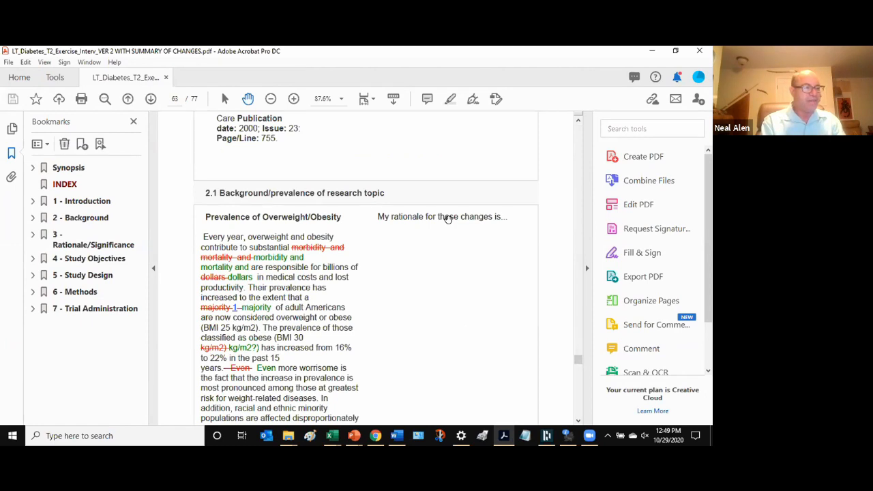
{"action": "scroll", "coordinate": [334, 220], "scroll_direction": "down", "scroll_amount": 2}
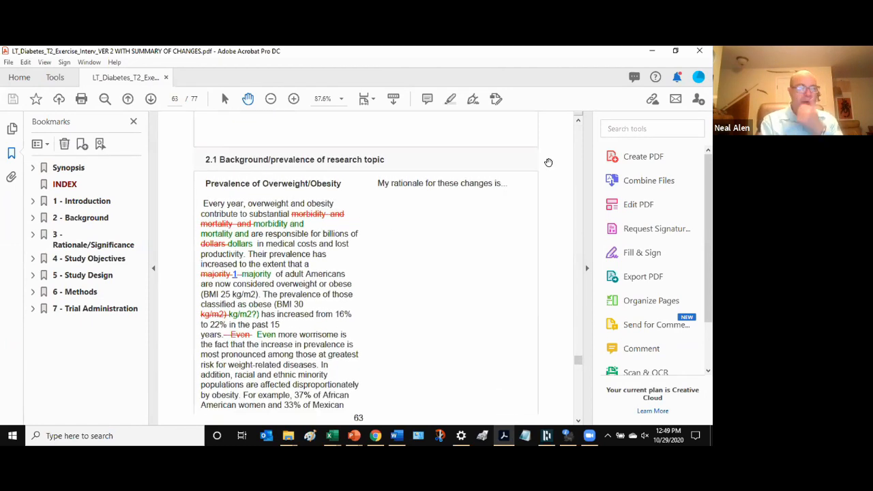
{"action": "key", "text": "alt+Tab"}
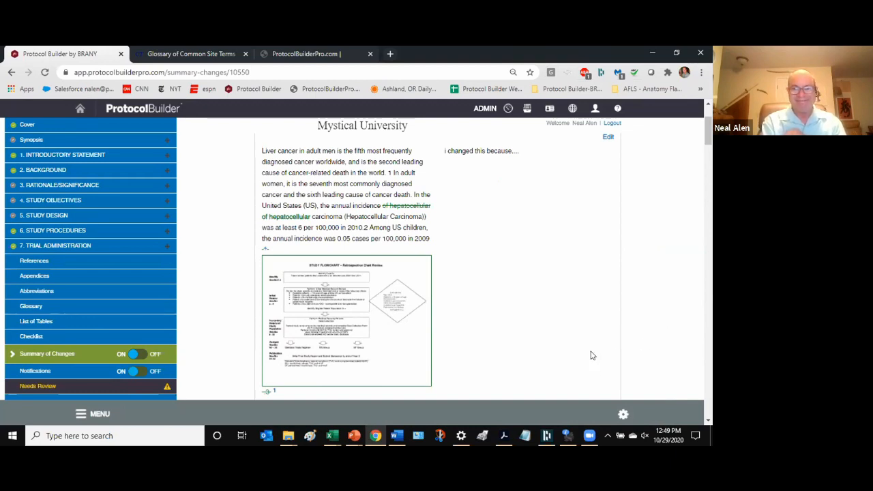
{"action": "left_click", "coordinate": [589, 435]}
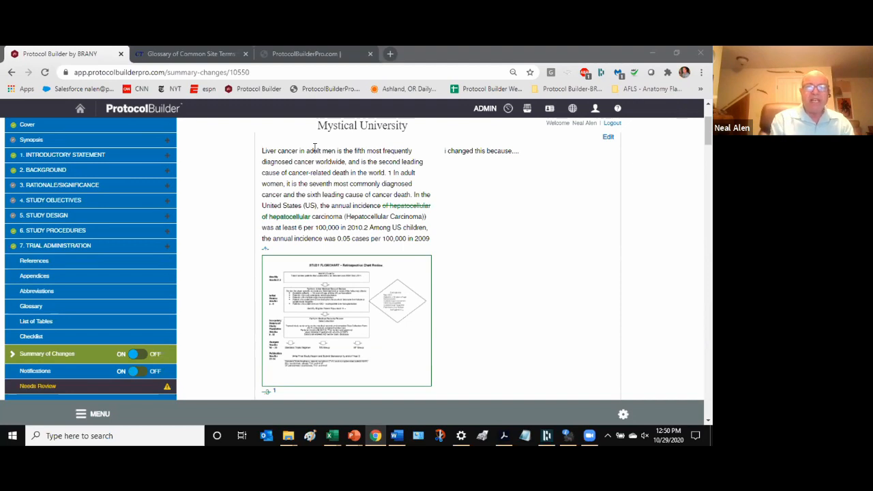
- Expand Introductory Statement, Background and Rationale/Significance, then return to the Protocol List
{"action": "left_click", "coordinate": [167, 157]}
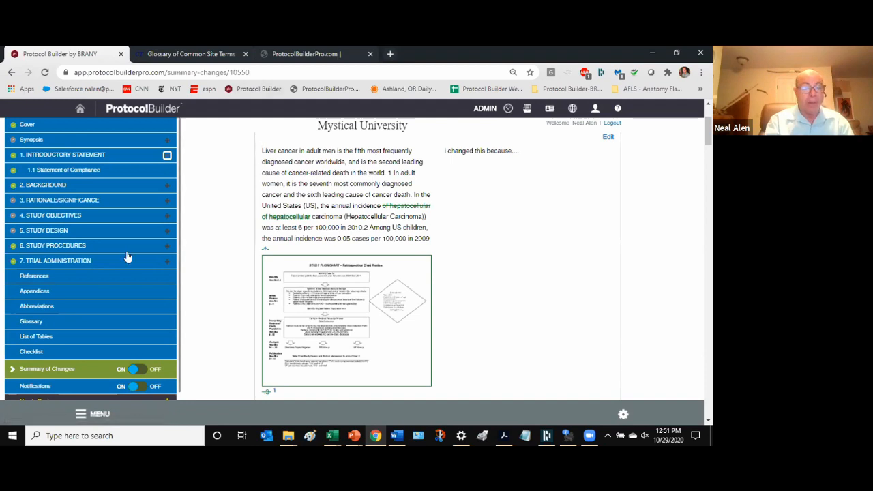
{"action": "left_click", "coordinate": [166, 185]}
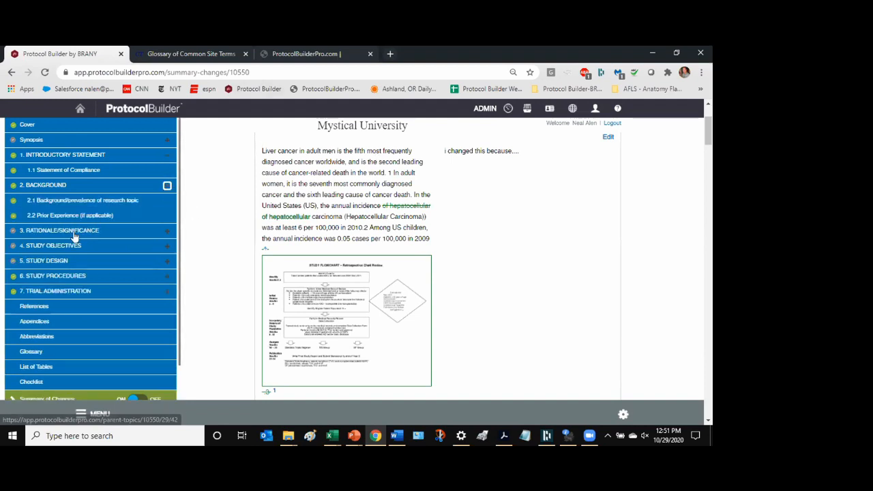
{"action": "left_click", "coordinate": [166, 231]}
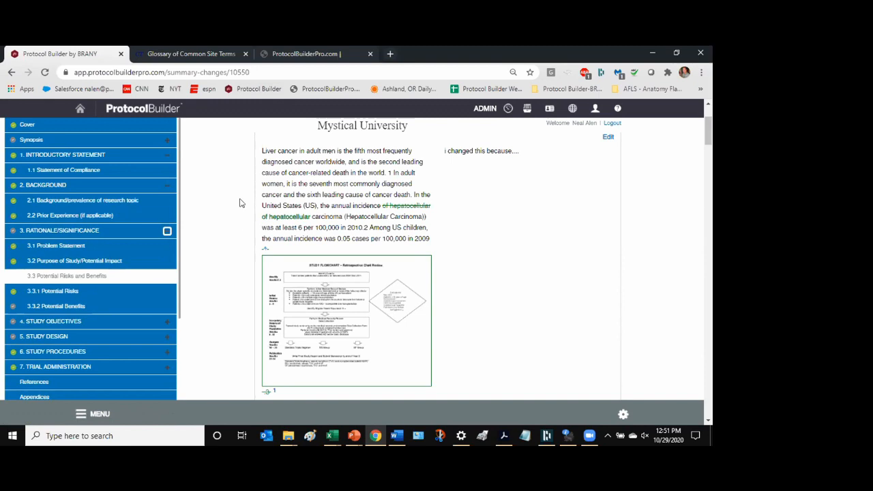
{"action": "left_click", "coordinate": [623, 418]}
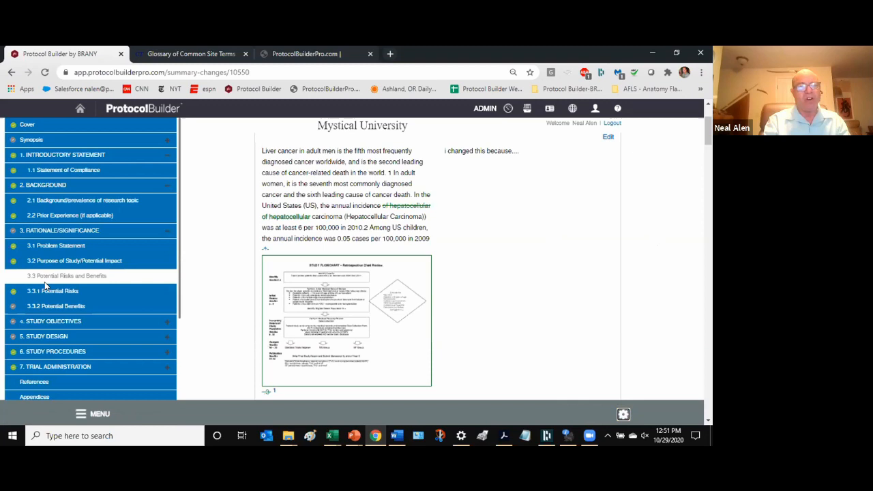
{"action": "left_click", "coordinate": [527, 112]}
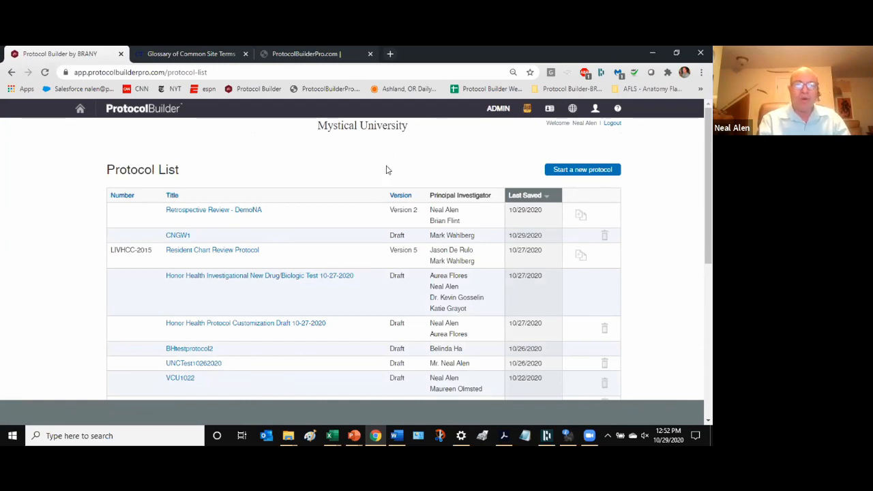
- Return to the Mystical University home page listing recent protocols, then open a new blank browser tab
{"action": "left_click", "coordinate": [227, 208]}
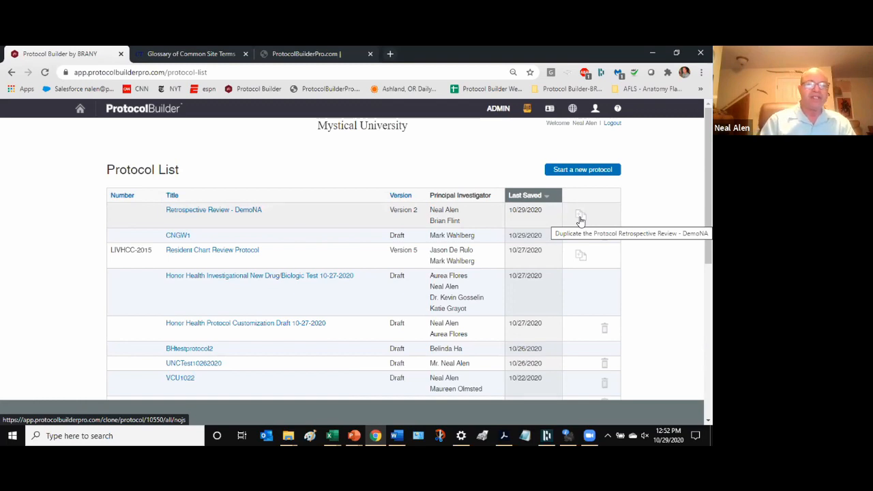
{"action": "left_click", "coordinate": [157, 55]}
{"action": "left_click", "coordinate": [61, 52]}
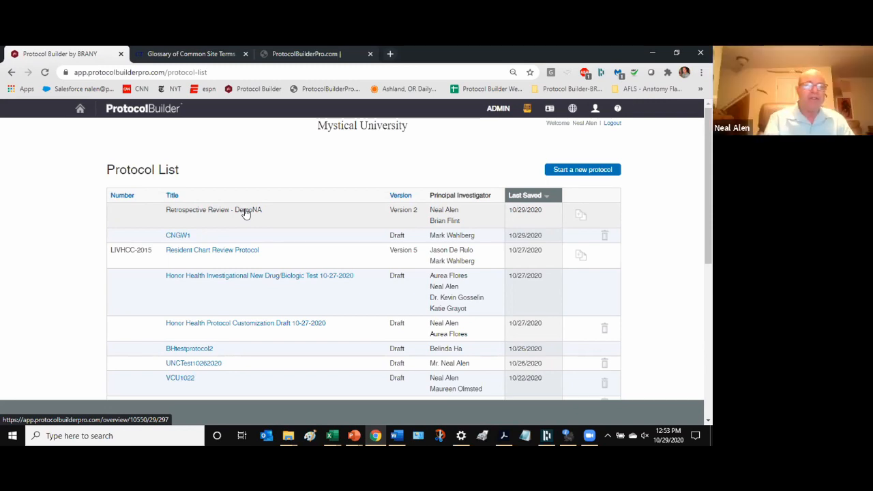
{"action": "left_click", "coordinate": [79, 111]}
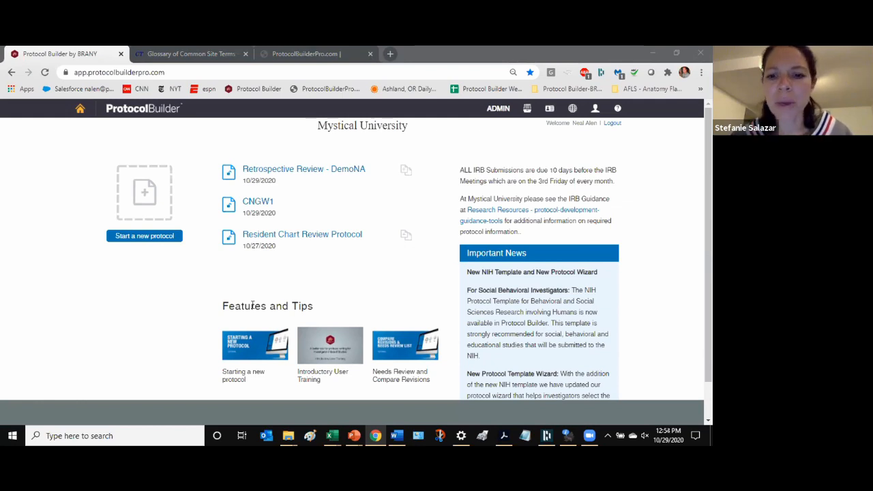
{"action": "left_click", "coordinate": [388, 55]}
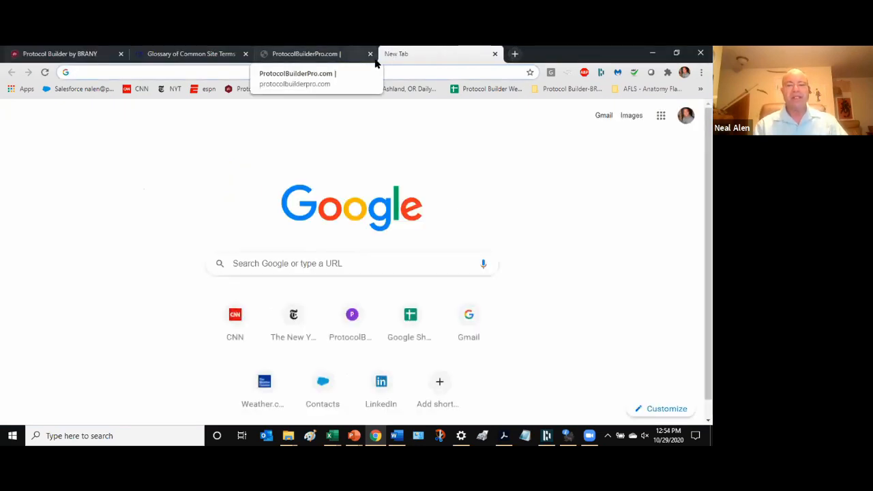